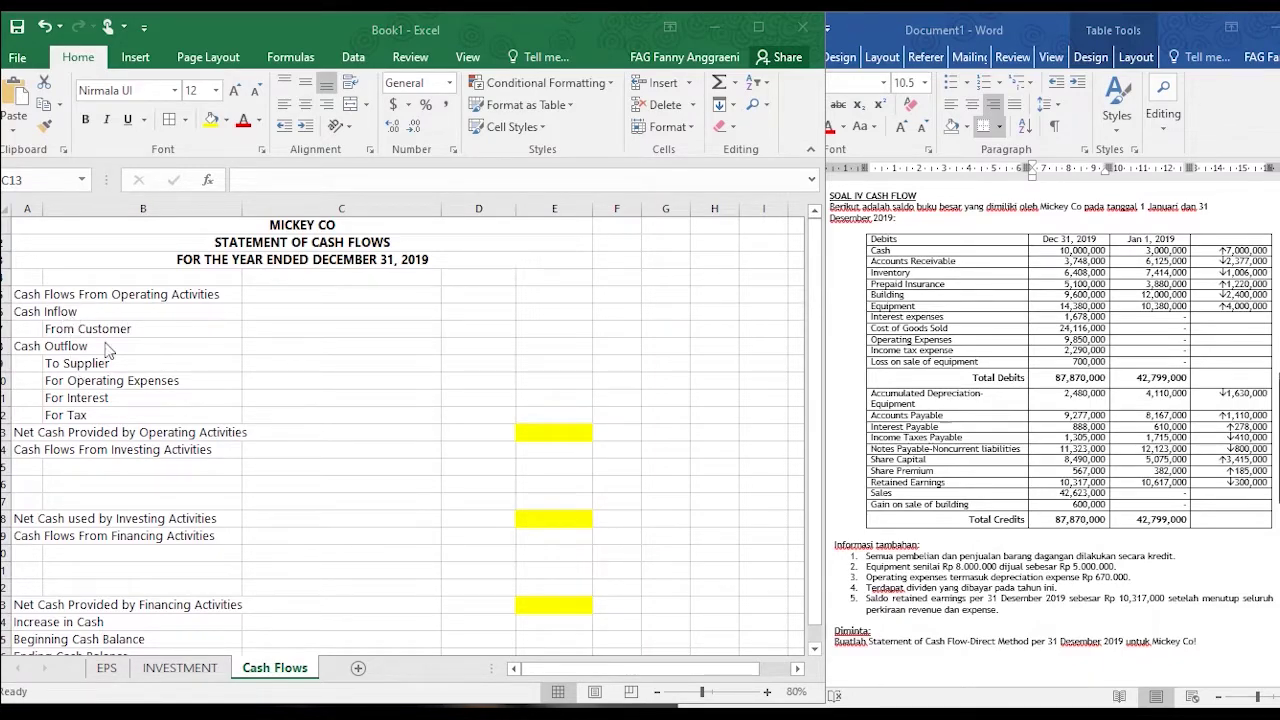
- Start the From Customer calculation in cell C7 with the sales amount, entered as "(42.623.000"
click(297, 325)
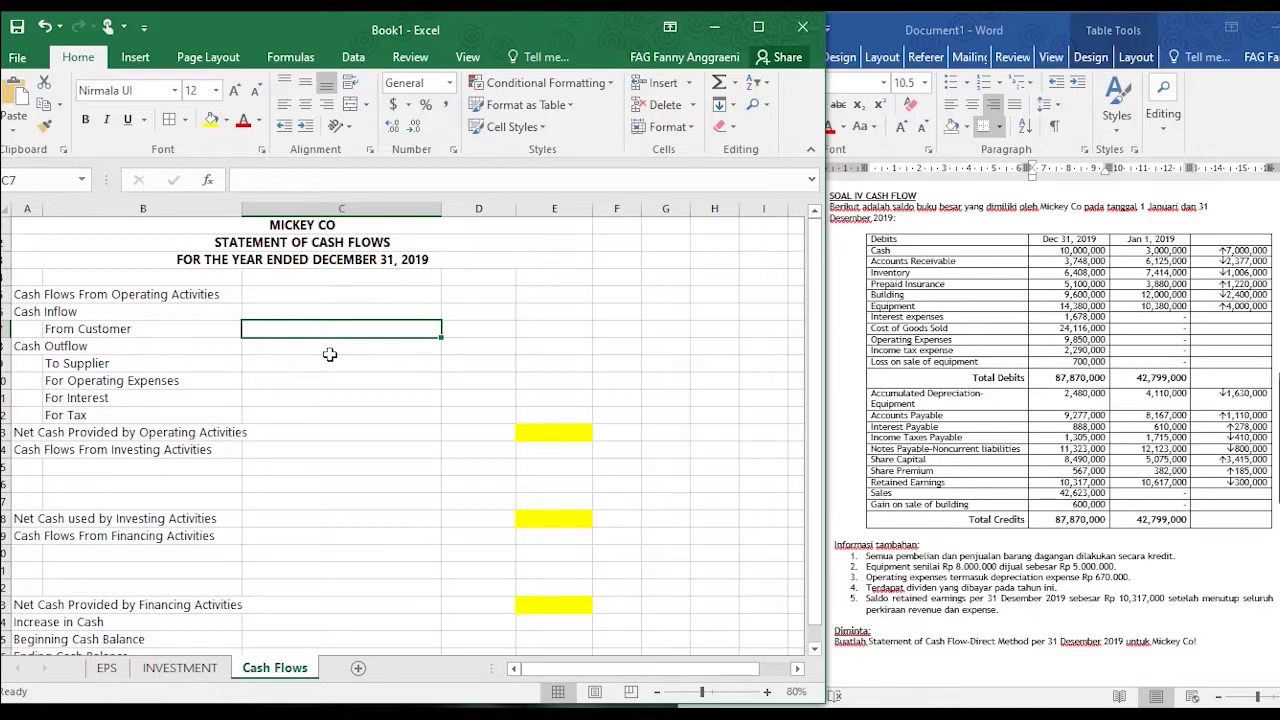
text(()
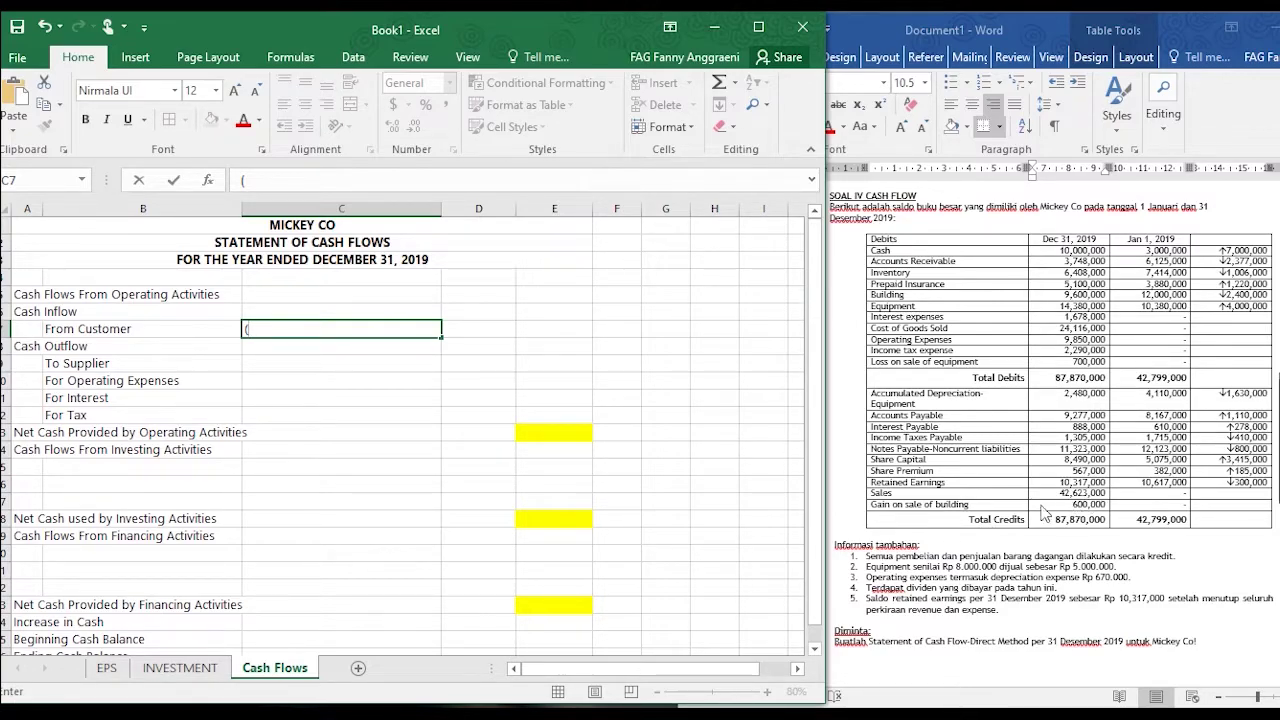
text(42.623.000)
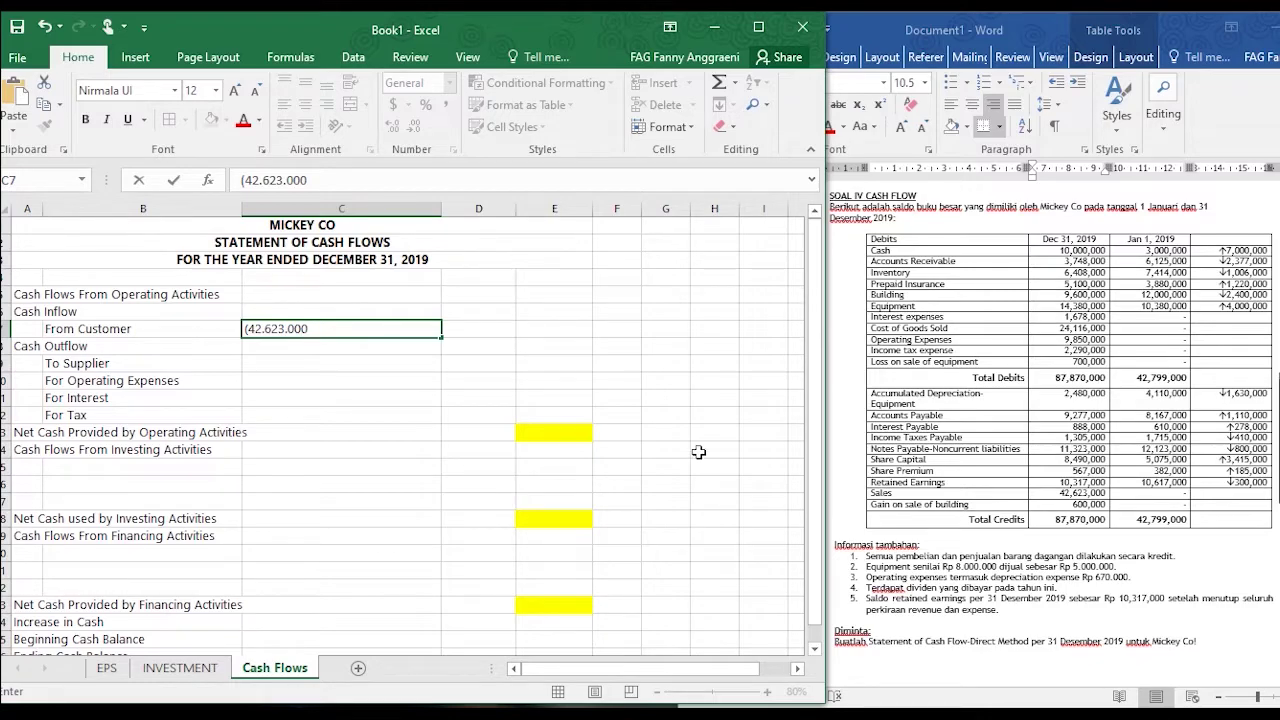
- Switch to the Word document and highlight the Sales and Accounts Receivable labels in yellow, then select the Accounts Receivable change figure
click(1066, 494)
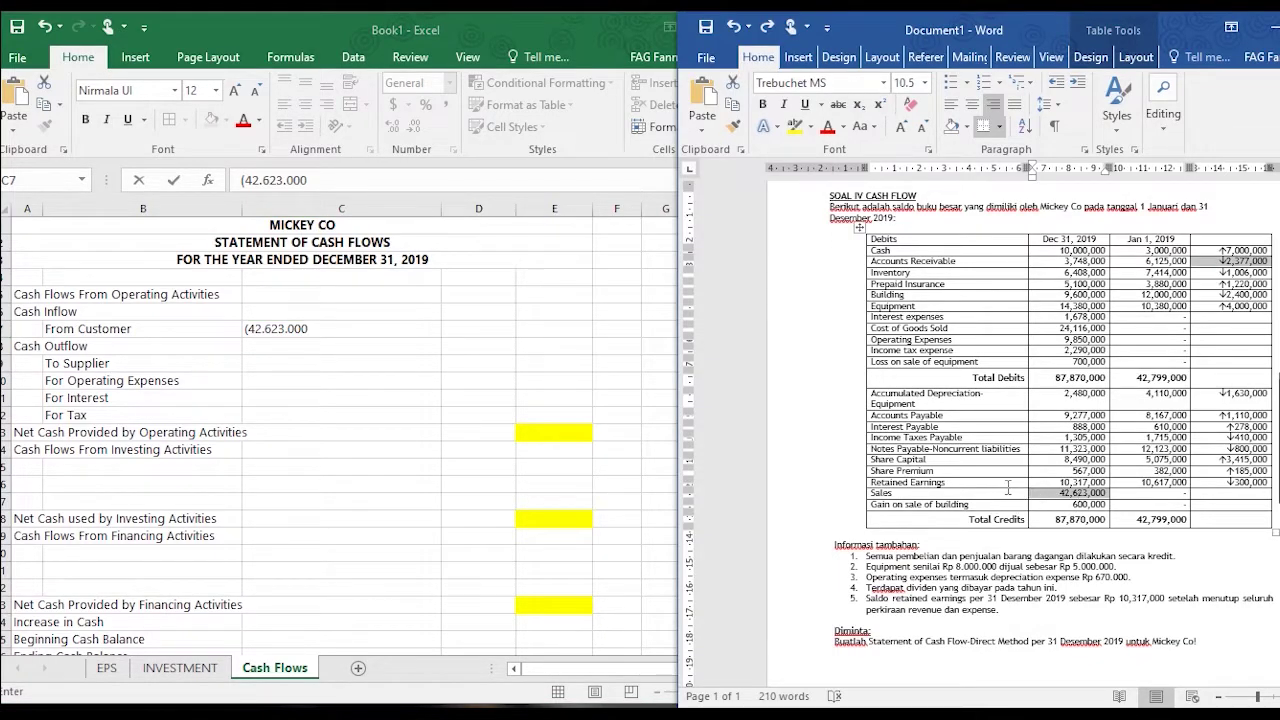
drag(996, 483, 872, 493)
click(795, 127)
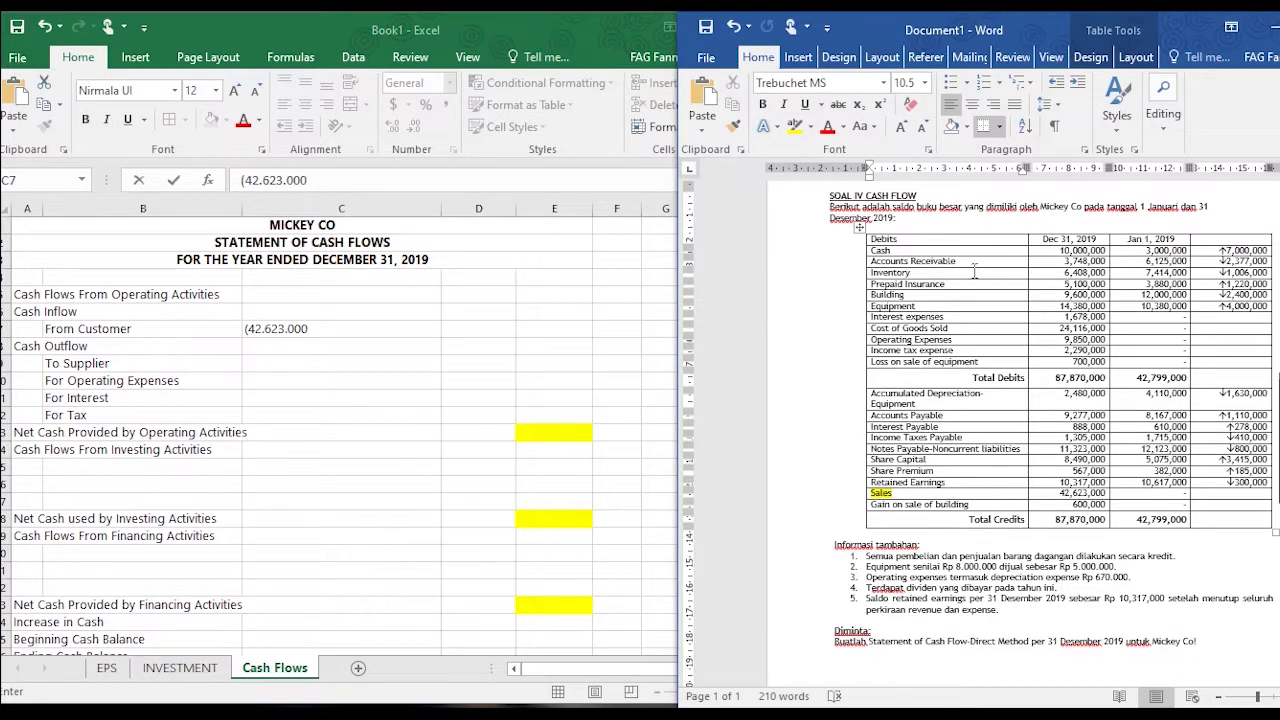
click(872, 262)
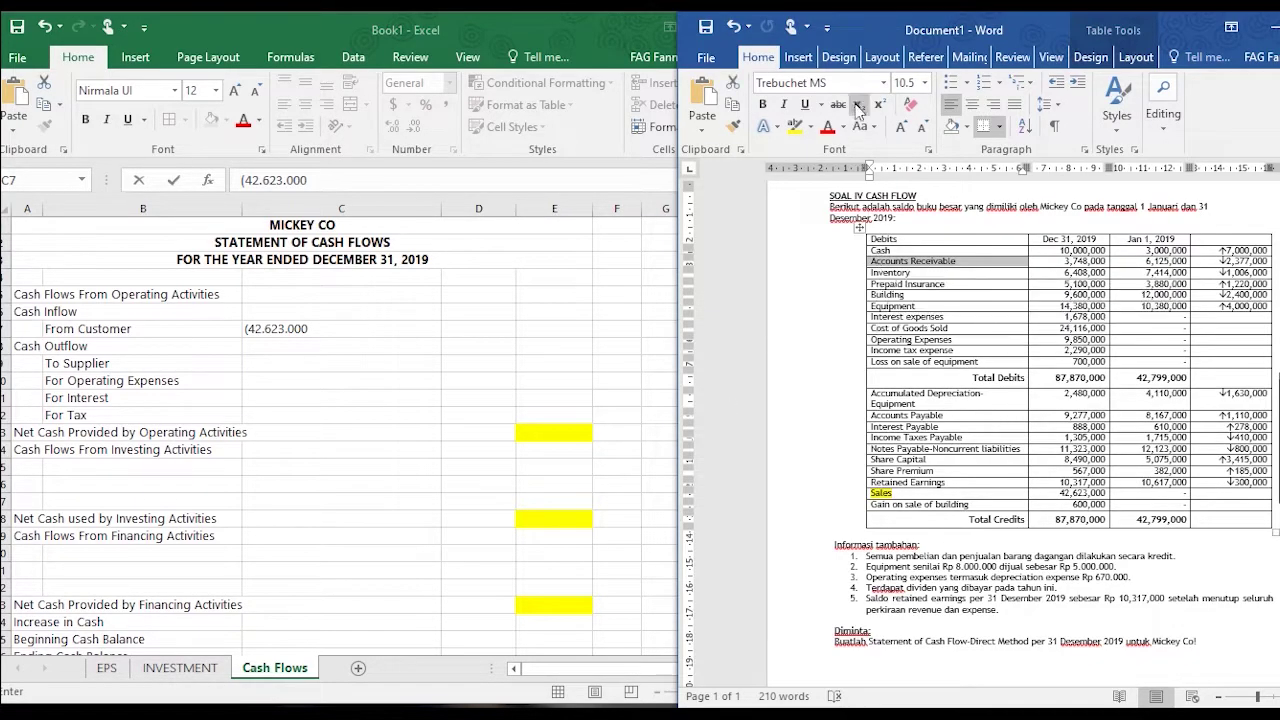
click(794, 127)
drag(1220, 262, 1268, 262)
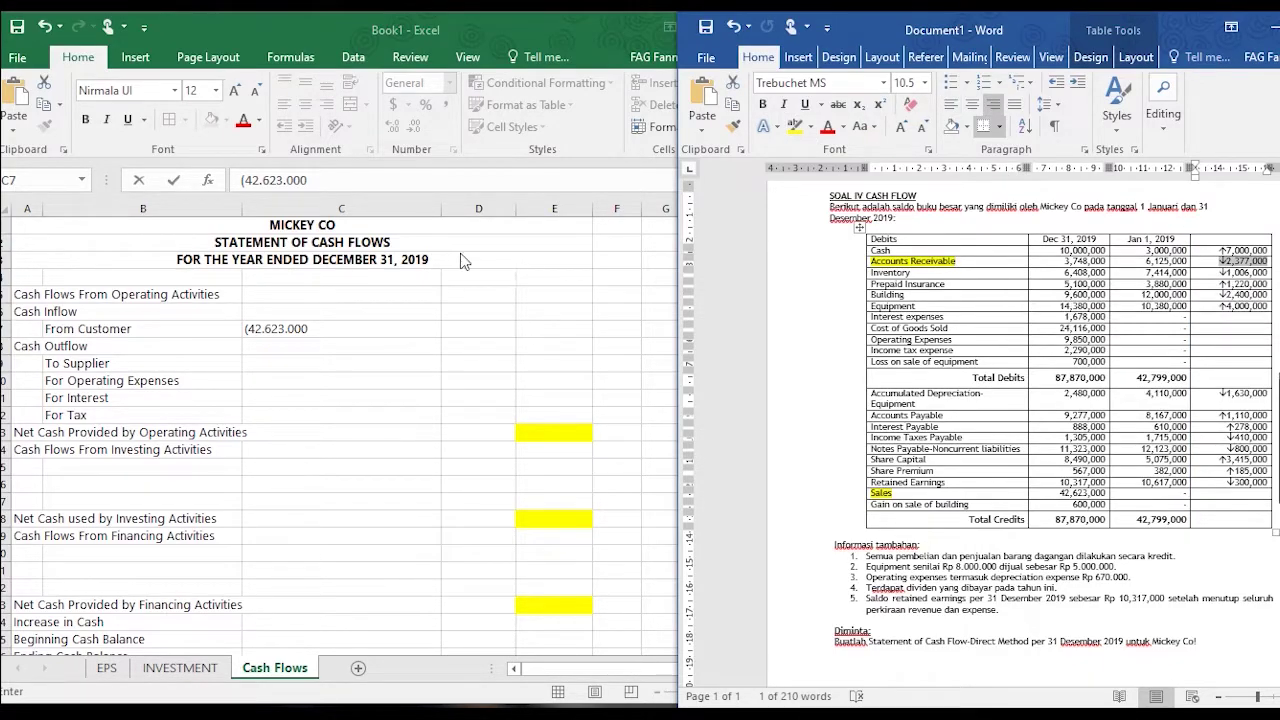
- Back in Excel, complete the From Customer calculation with "+2.377.000)" and enter 45000000 as its amount in column D
click(370, 324)
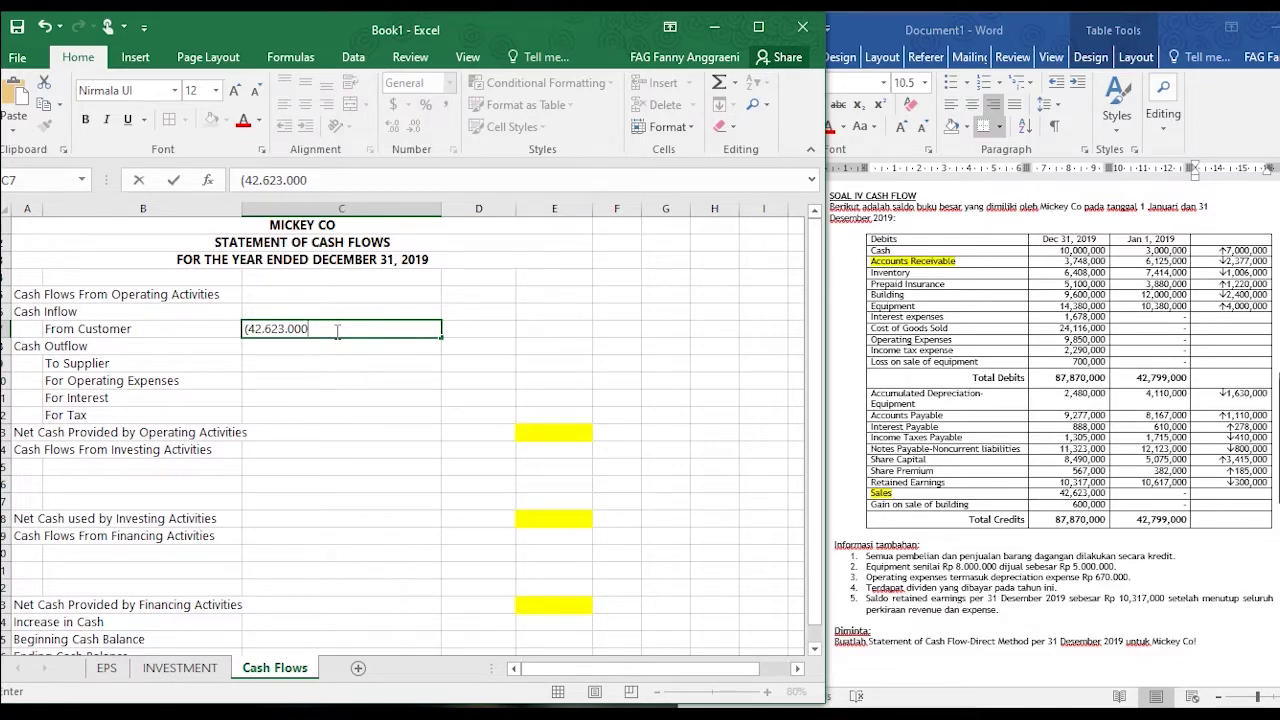
text(+2.377.000))
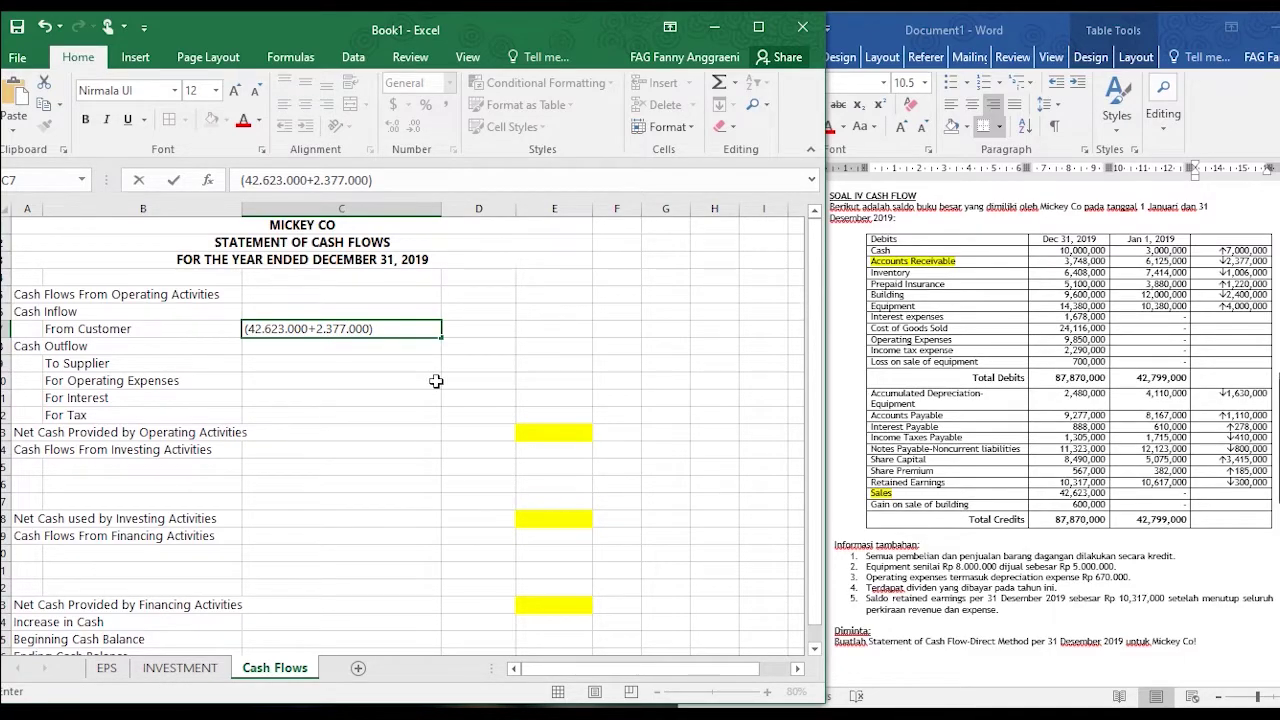
key(Tab)
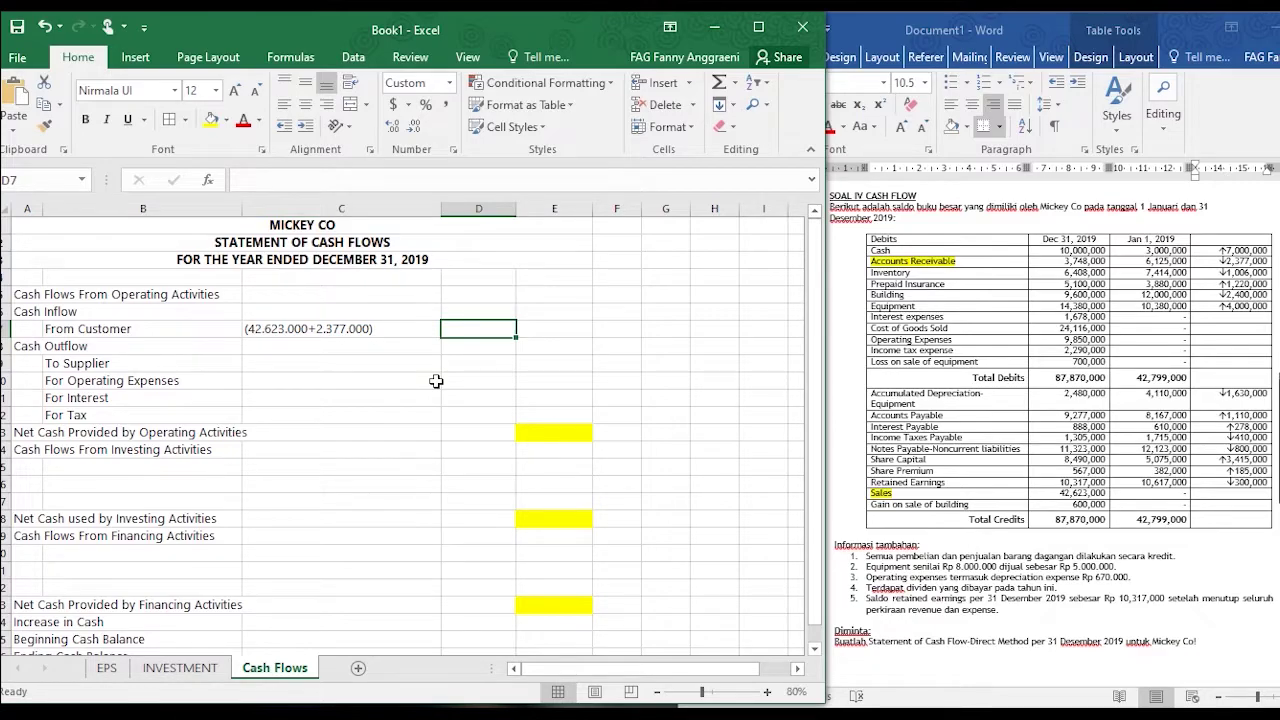
text(45,000,)
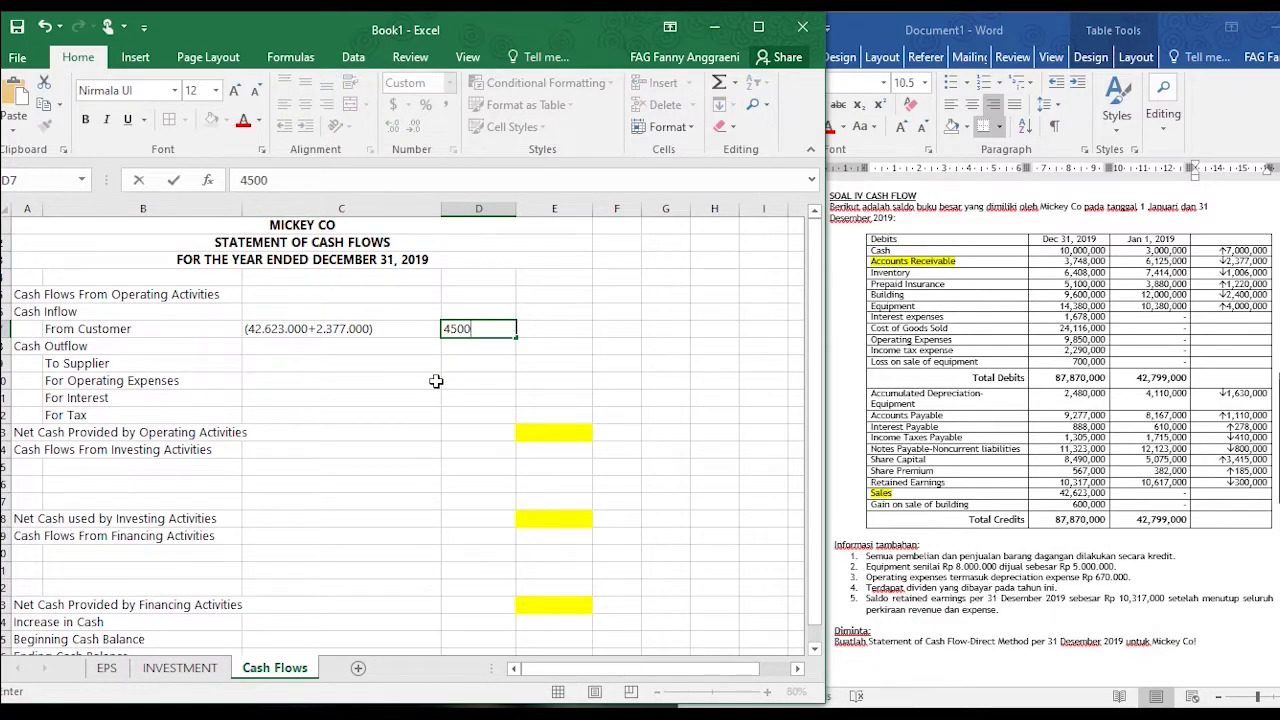
text(0000)
key(Tab)
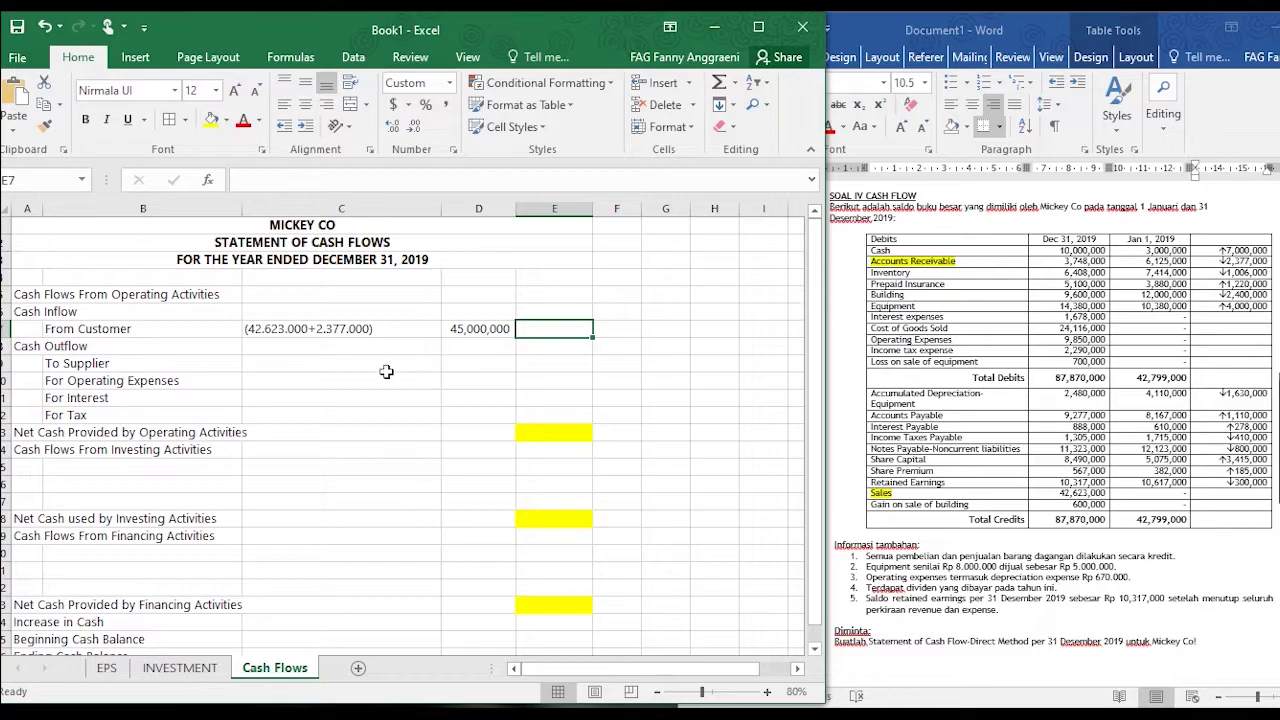
- Switch to the Word document and highlight the Cost of Goods Sold label in yellow
click(351, 367)
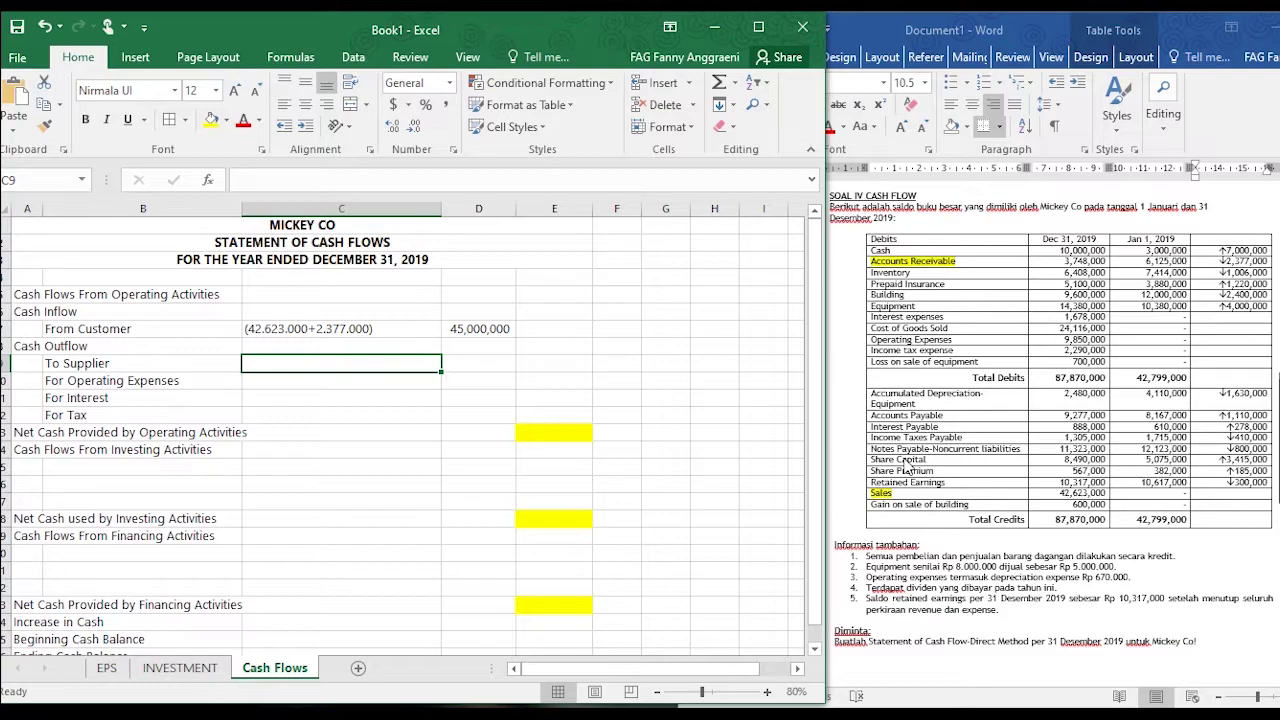
click(940, 342)
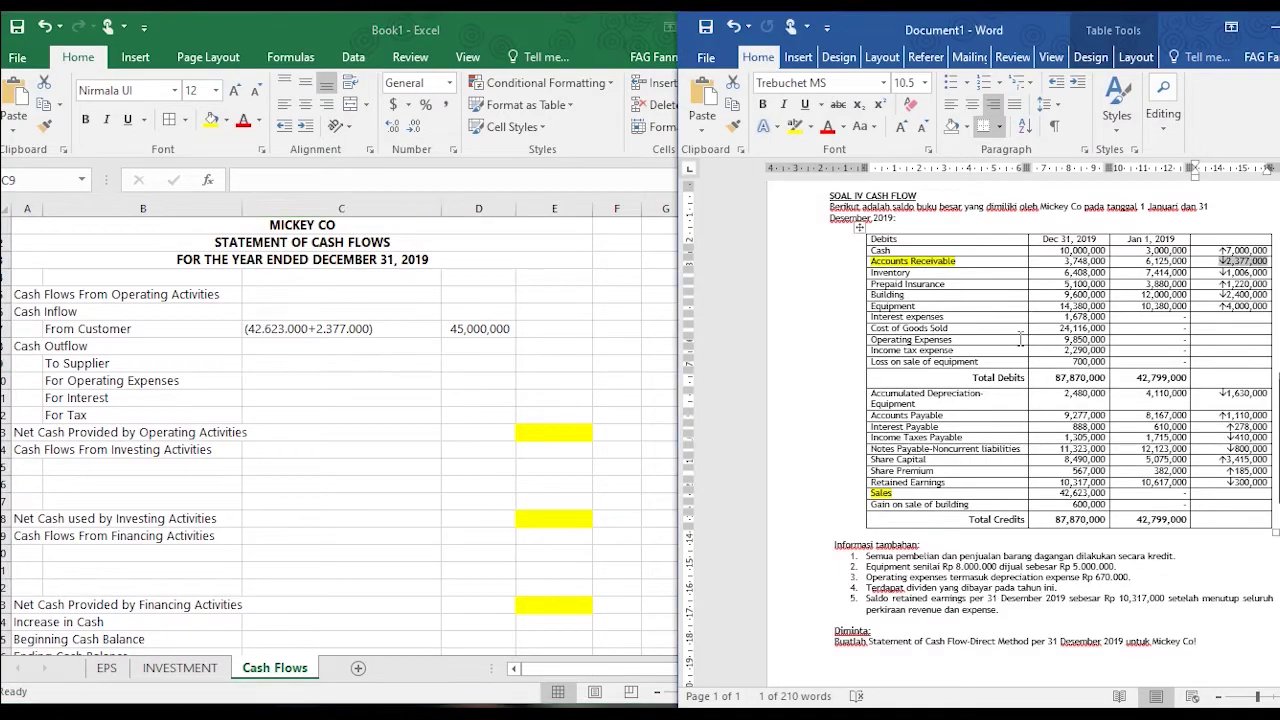
triple_click(998, 333)
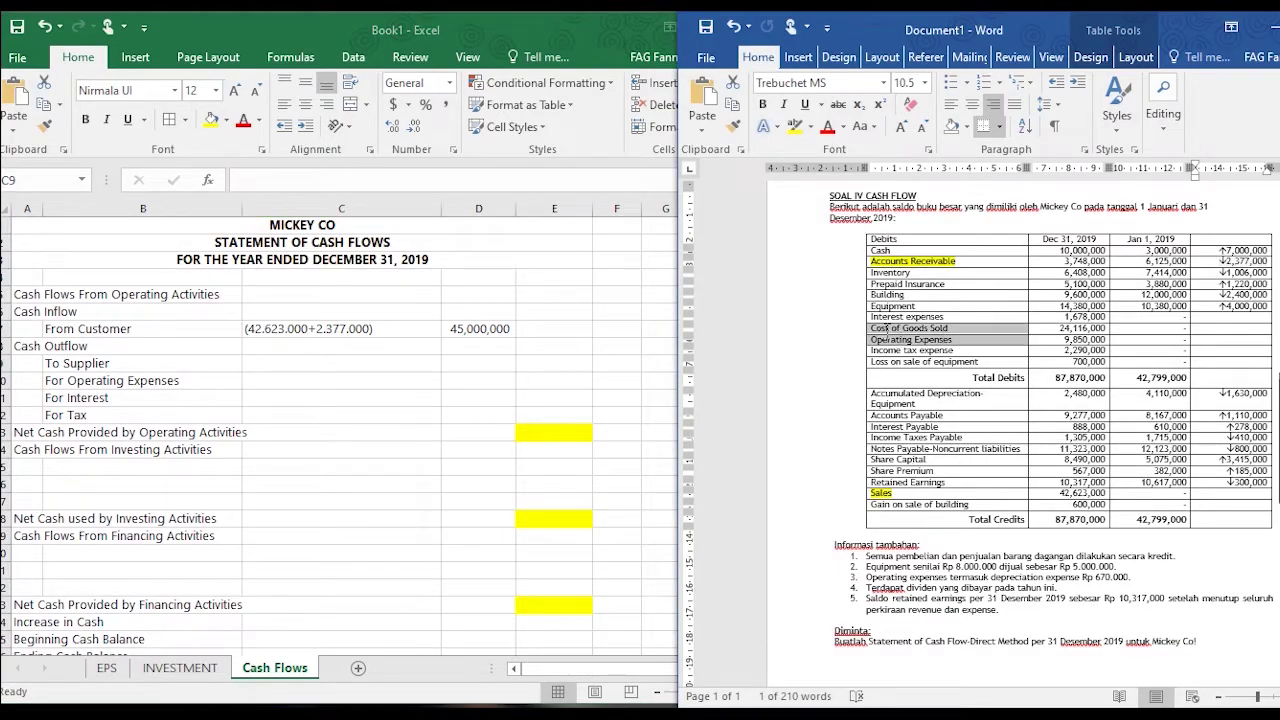
click(794, 127)
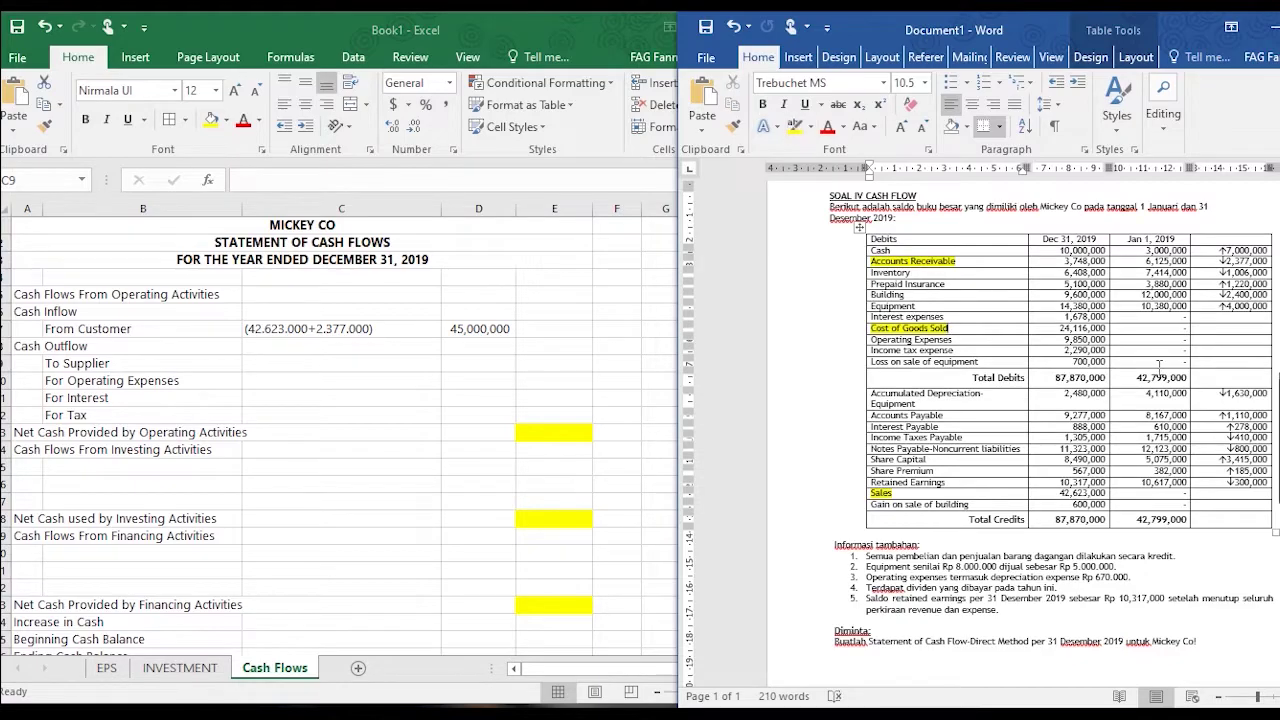
- Back in Excel, start the To Supplier calculation in cell C9 with the cost of goods sold, entered as "(24.116.000"
click(350, 364)
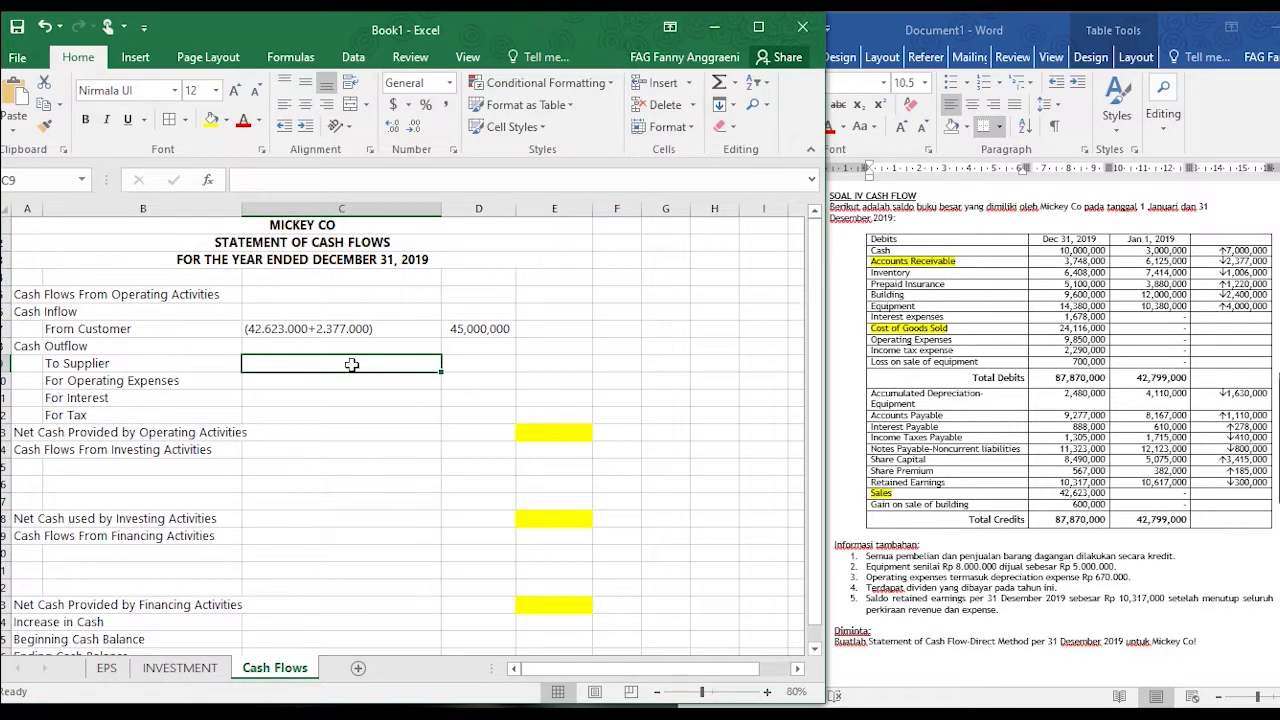
text((24.11)
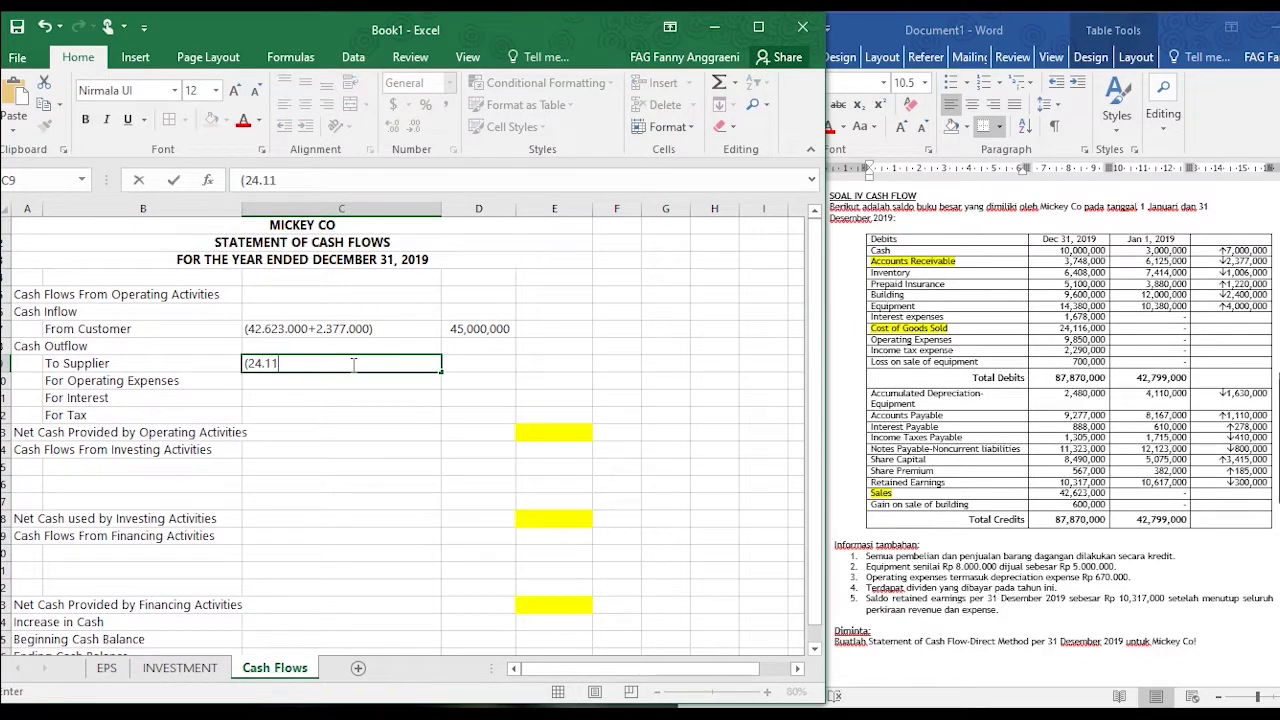
text(6.000)
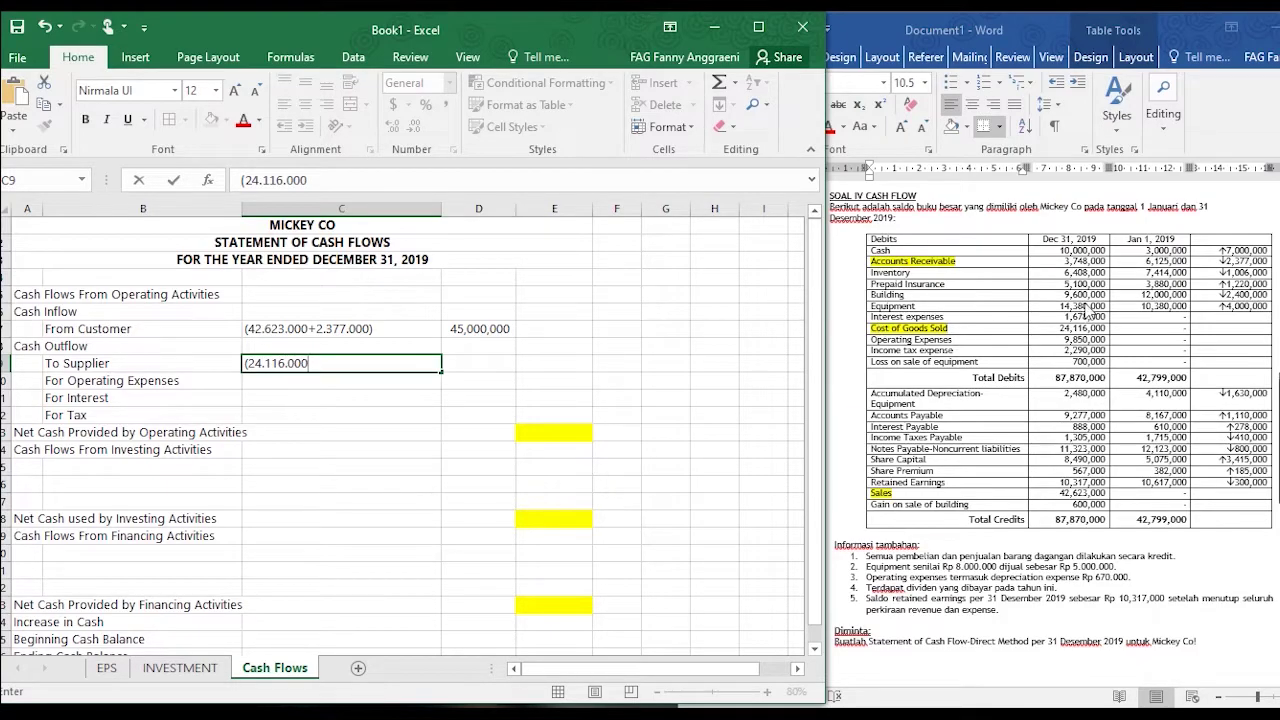
- Highlight the Accounts Payable label yellow in the Word table and append "-1.110.000" to the To Supplier calculation in Excel
click(992, 430)
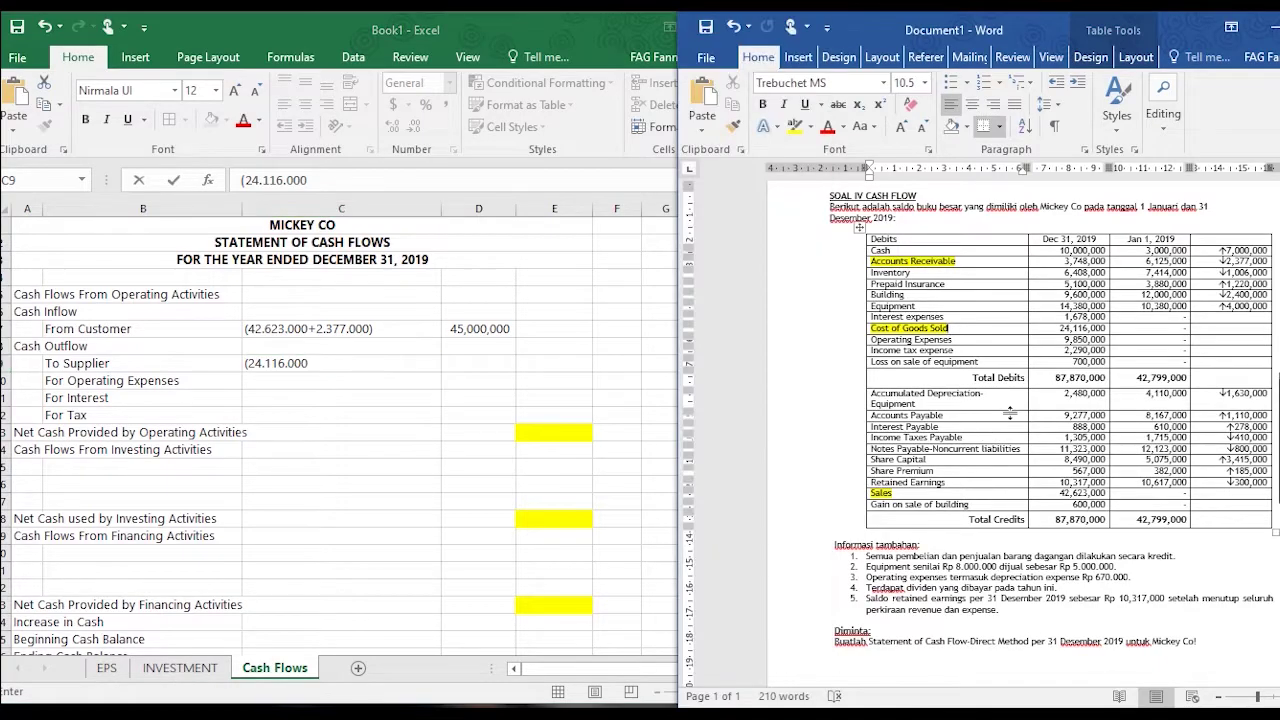
drag(945, 414, 880, 416)
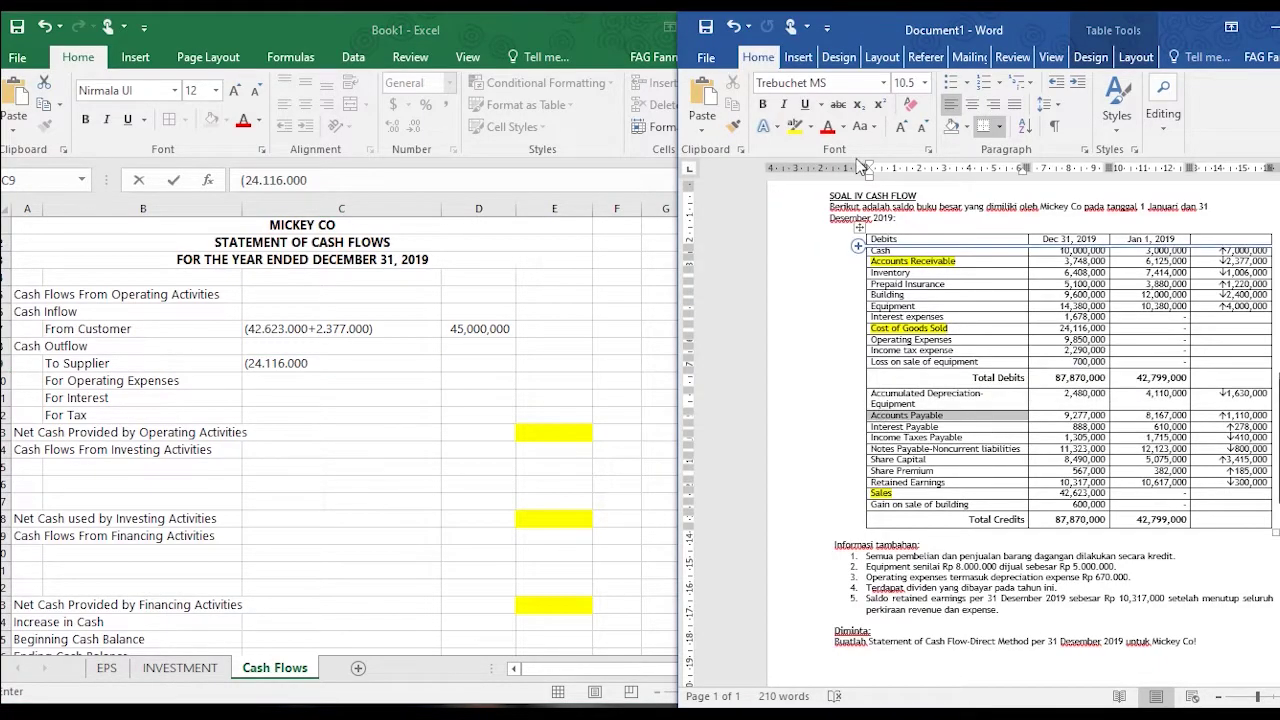
click(798, 130)
click(1215, 415)
drag(1218, 414, 1268, 416)
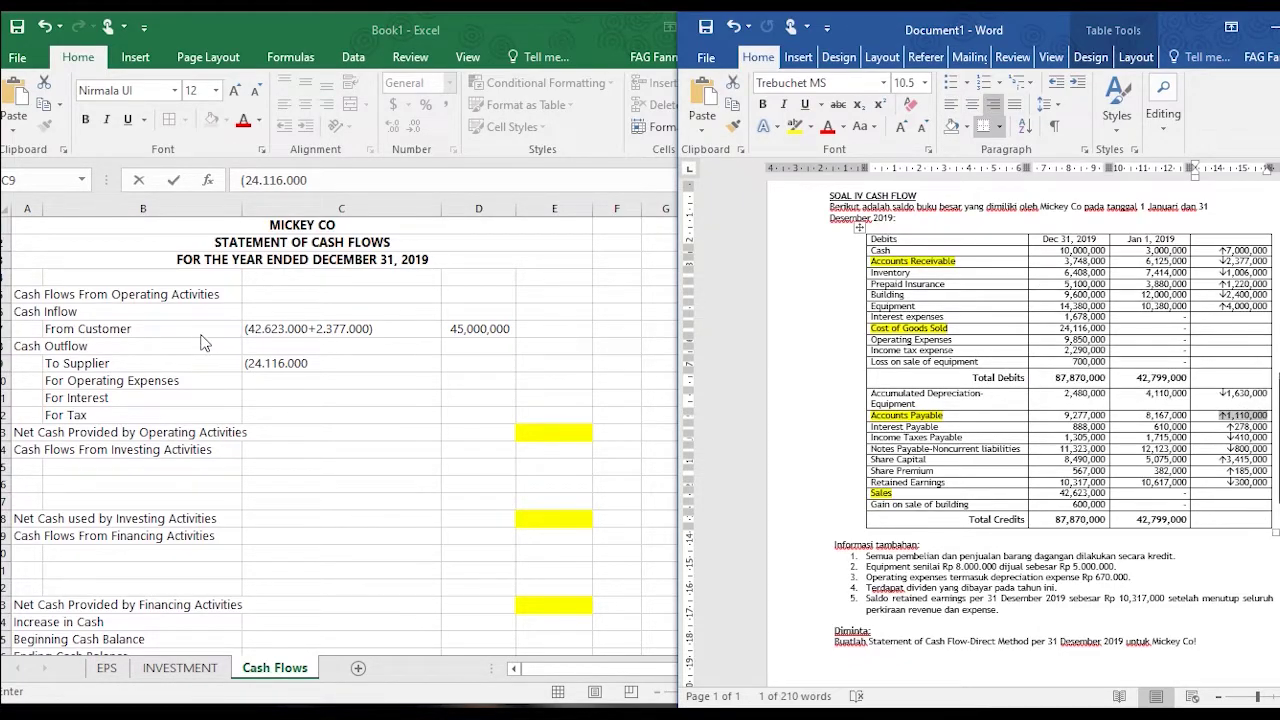
click(335, 363)
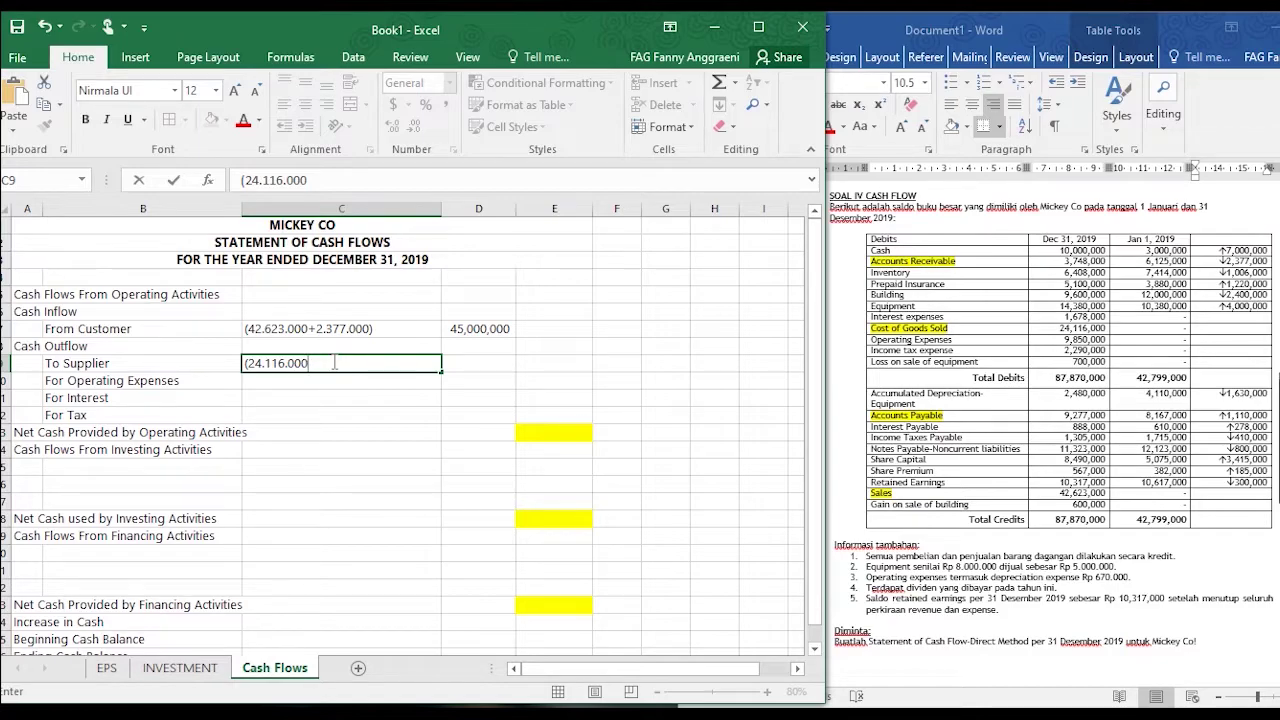
text(.110.000)
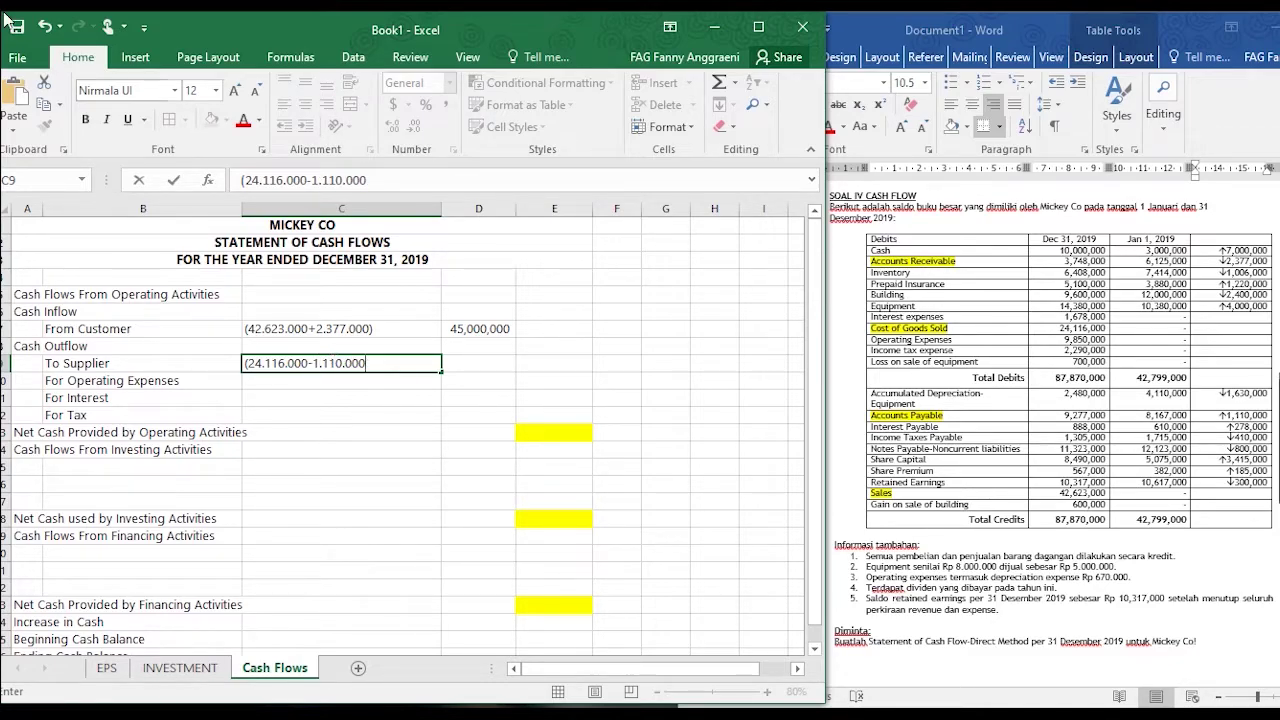
- Highlight the Inventory label yellow in the Word table and complete Excel's To Supplier calculation with "-1.006.000)"
click(924, 273)
drag(920, 273, 869, 274)
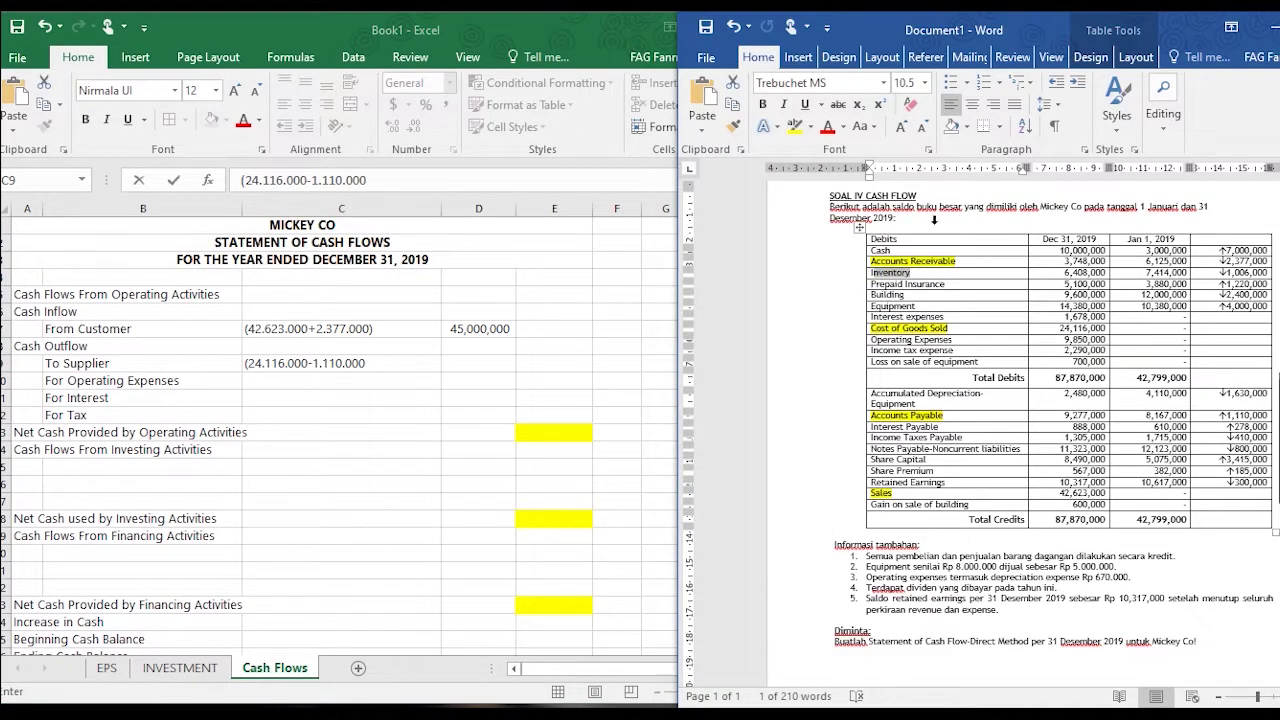
click(909, 273)
double_click(886, 273)
click(795, 126)
click(1227, 274)
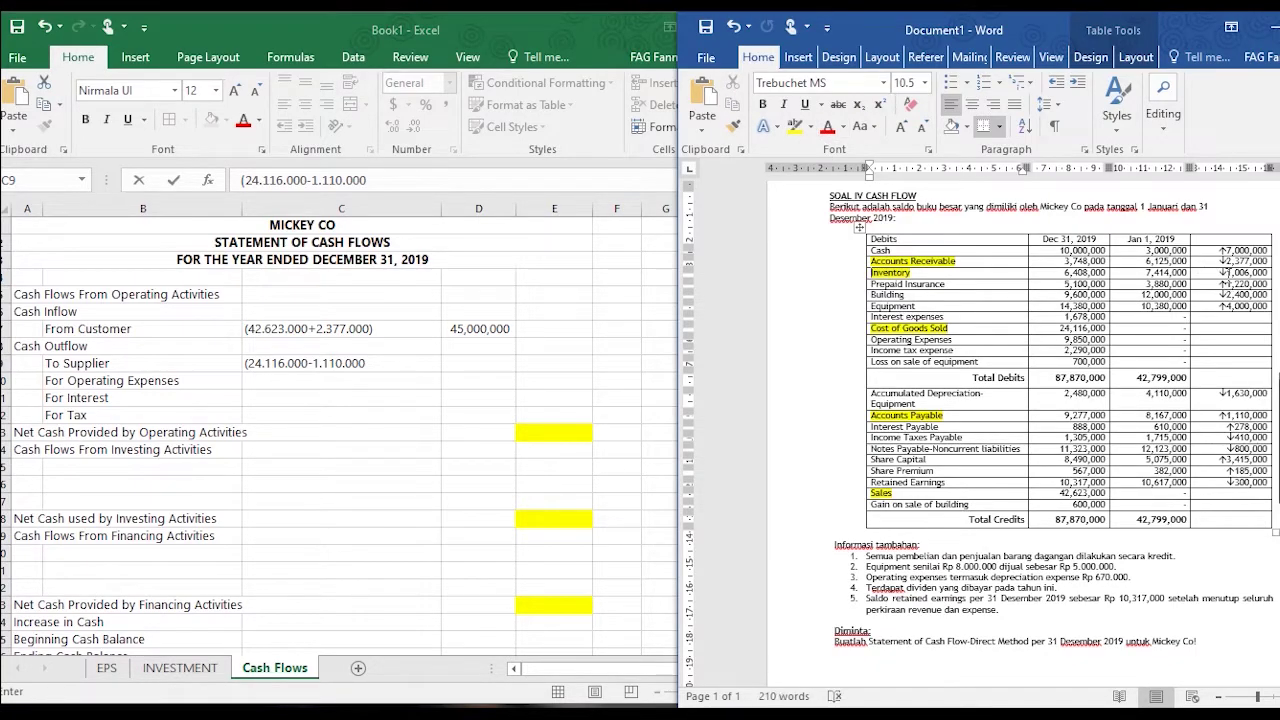
drag(1218, 273, 1268, 273)
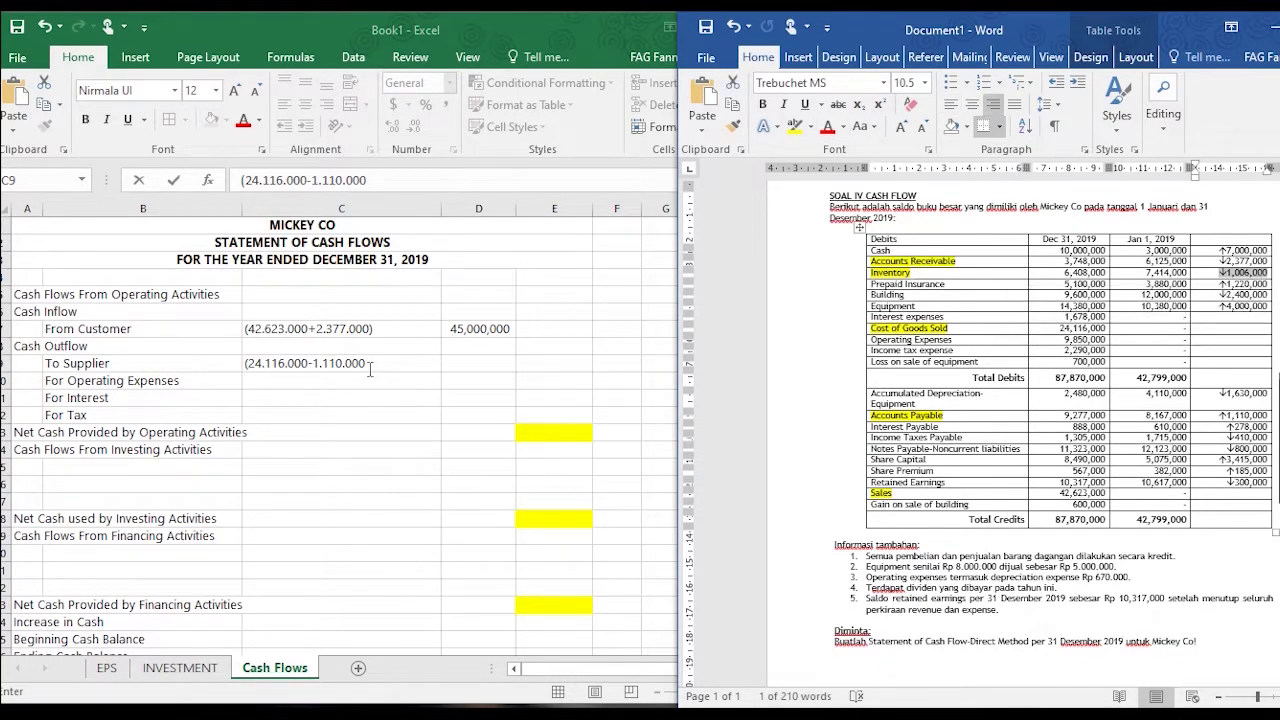
click(383, 367)
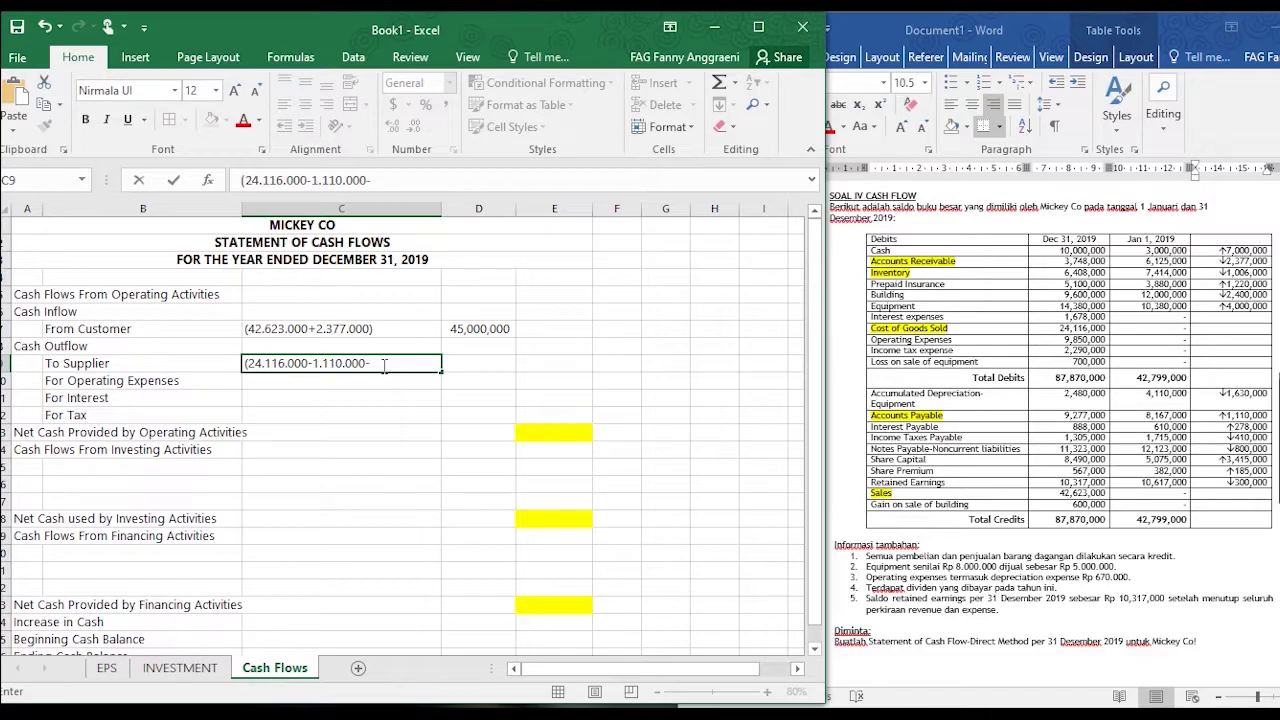
text(1.006.000))
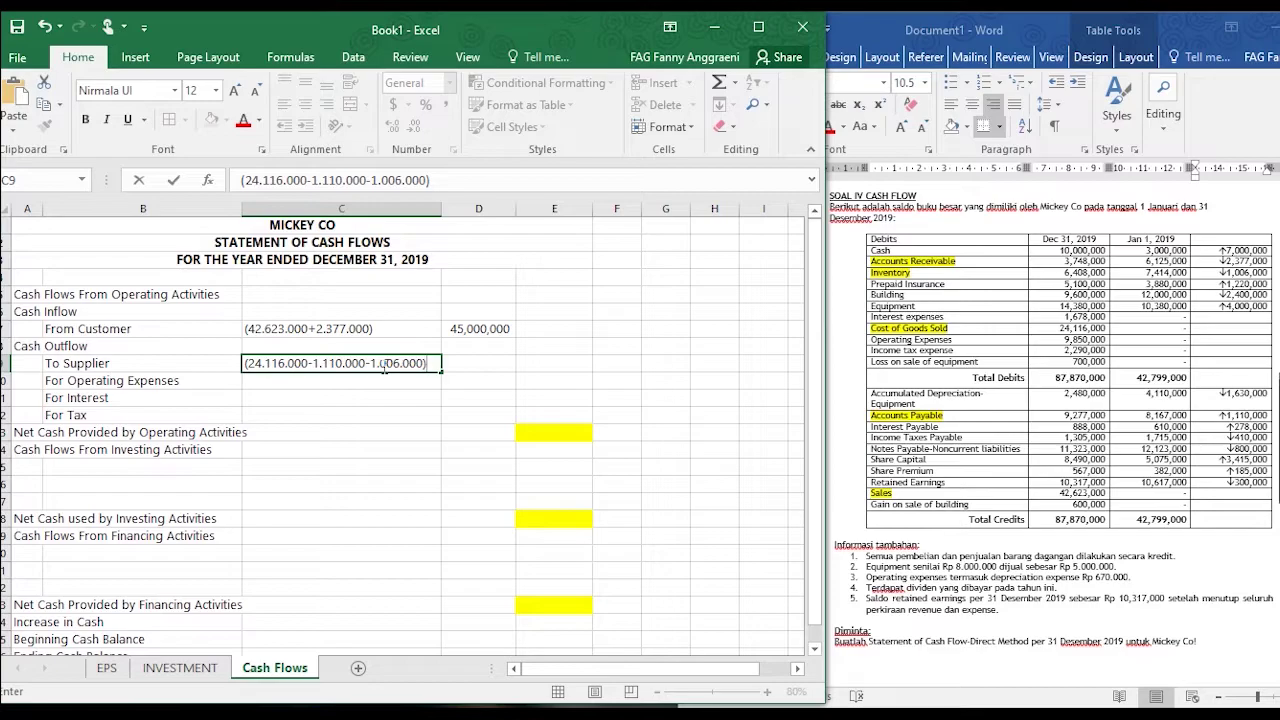
- Enter -22000000 as the To Supplier amount in cell D9 and widen column D slightly
key(Tab)
text(22)
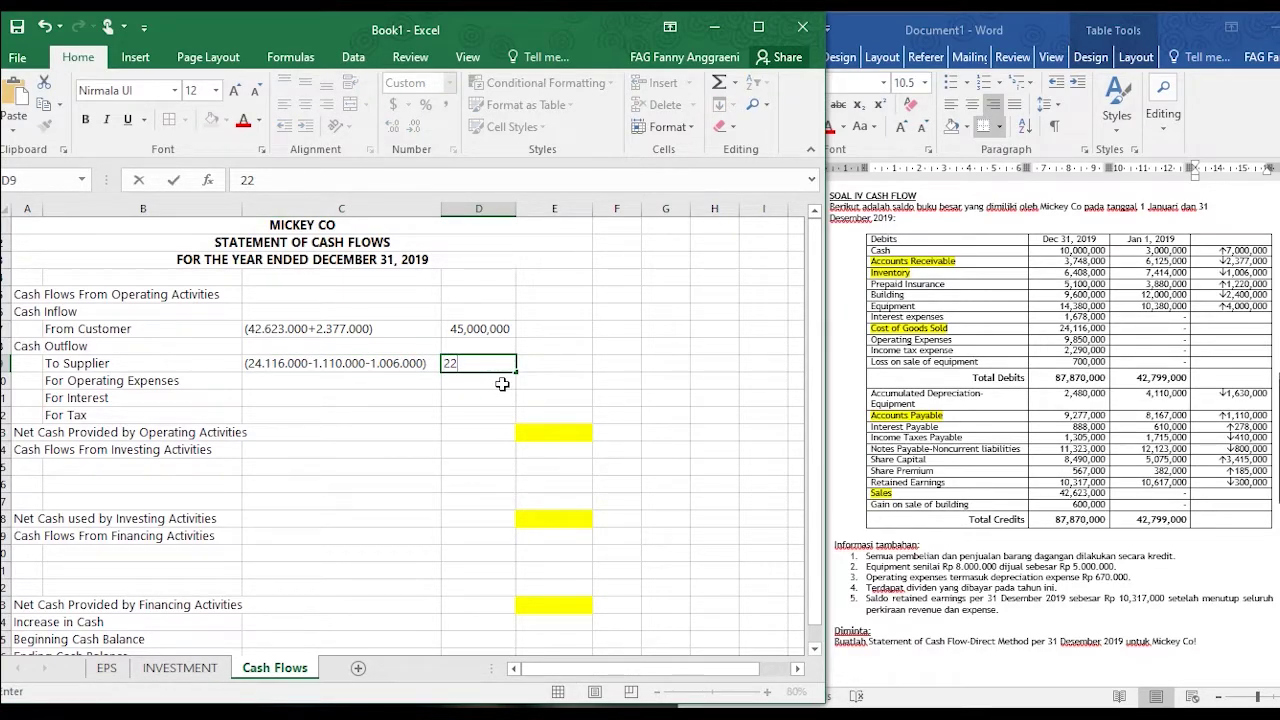
key(BackSpace)
key(BackSpace)
text(-)
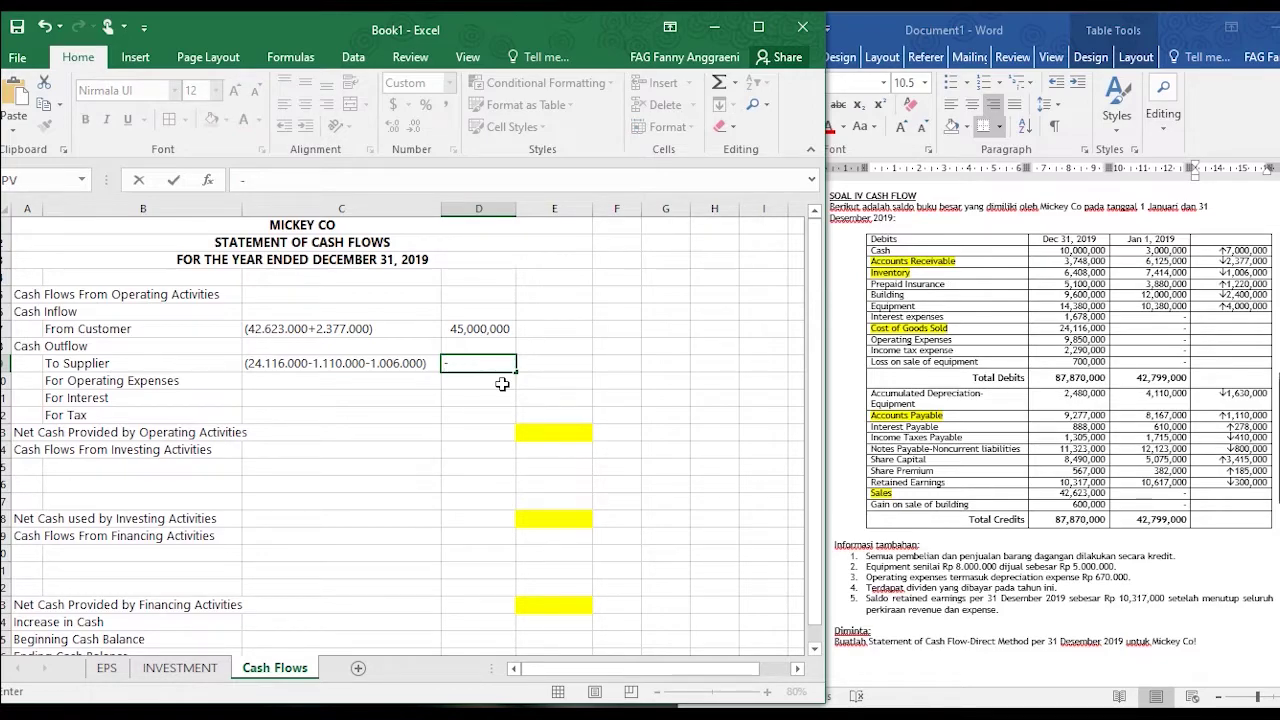
text(22000000)
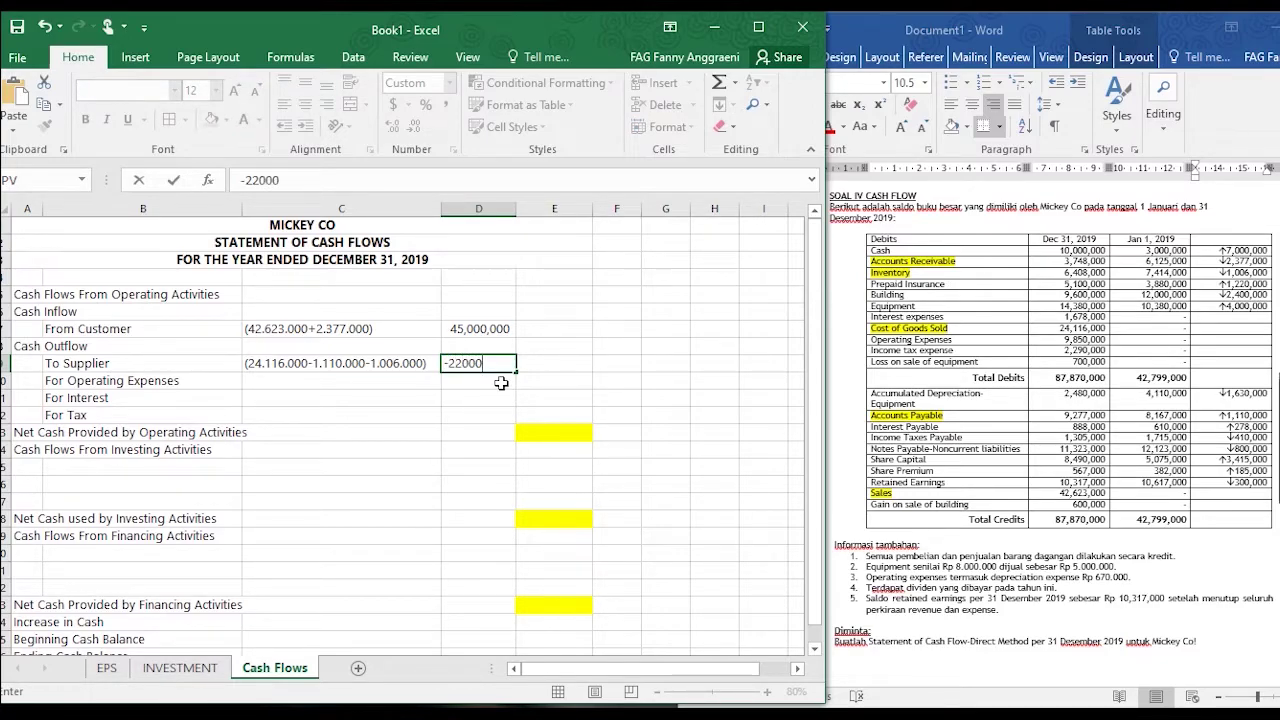
key(Tab)
click(495, 363)
drag(516, 208, 527, 208)
- Highlight the Operating Expenses label yellow in the Word table and start Excel's For Operating Expenses calculation in cell C10 with "(9.850.000"
click(367, 389)
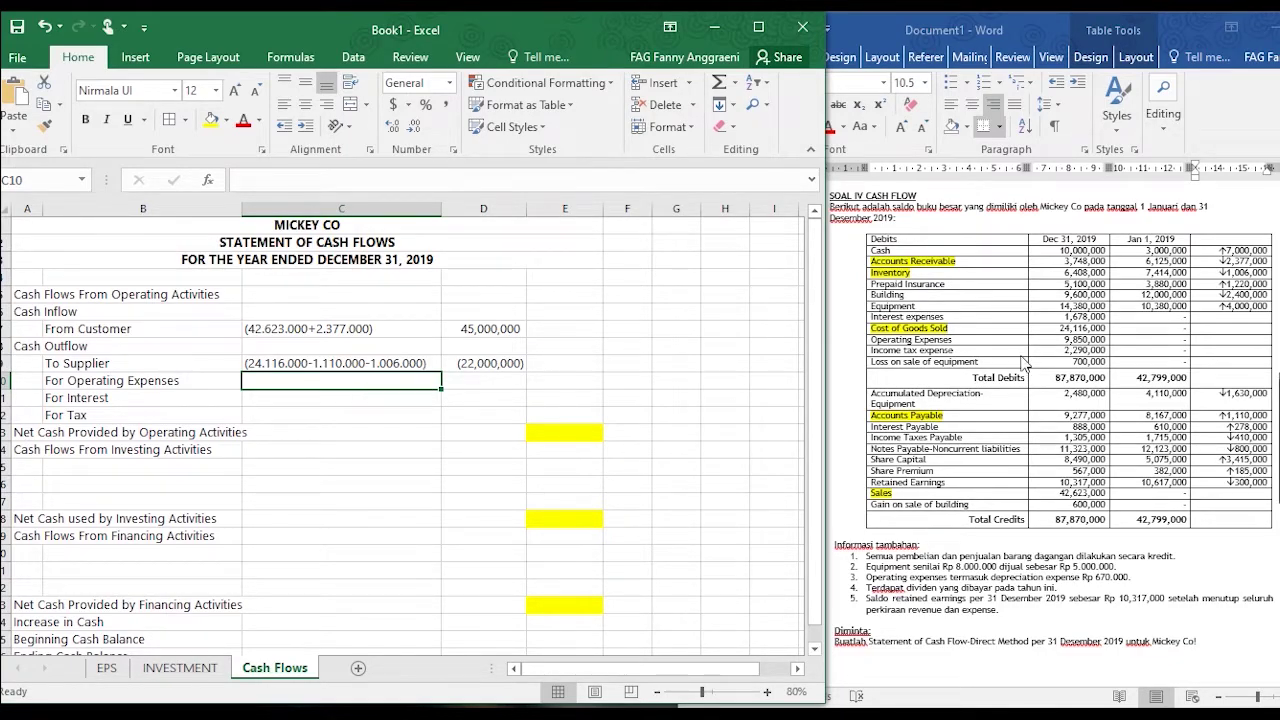
click(999, 330)
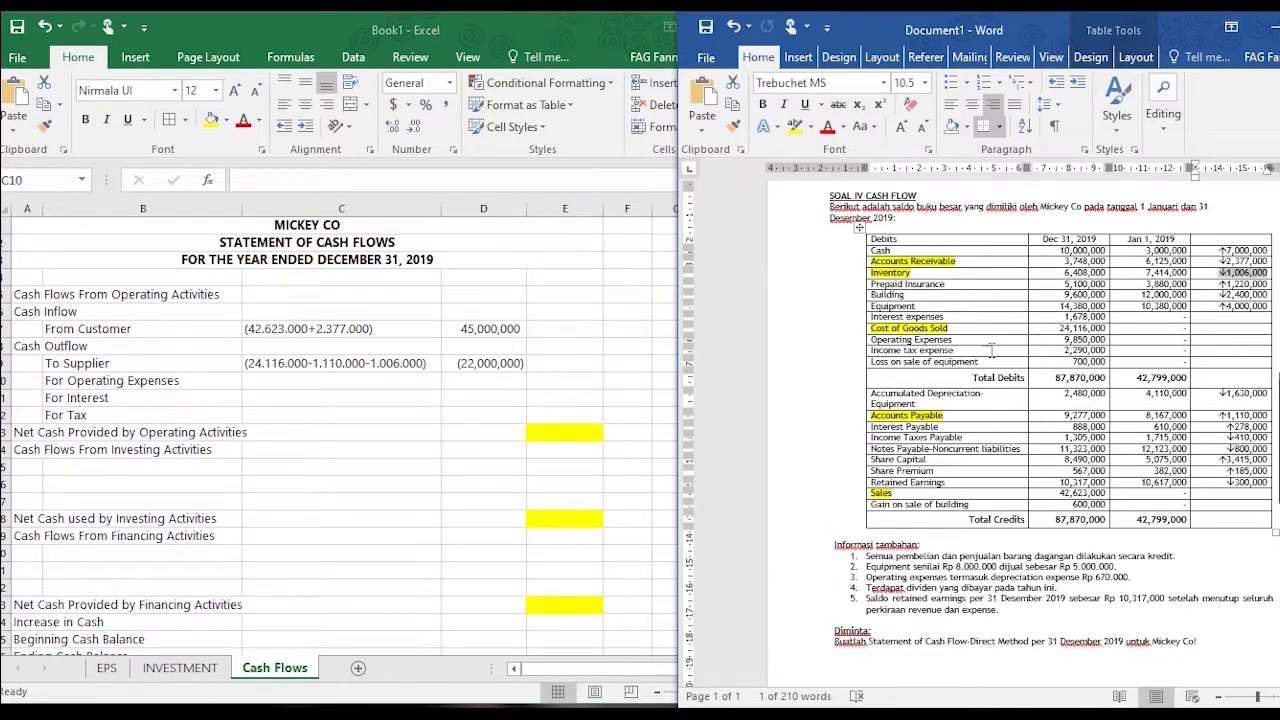
drag(872, 340, 952, 340)
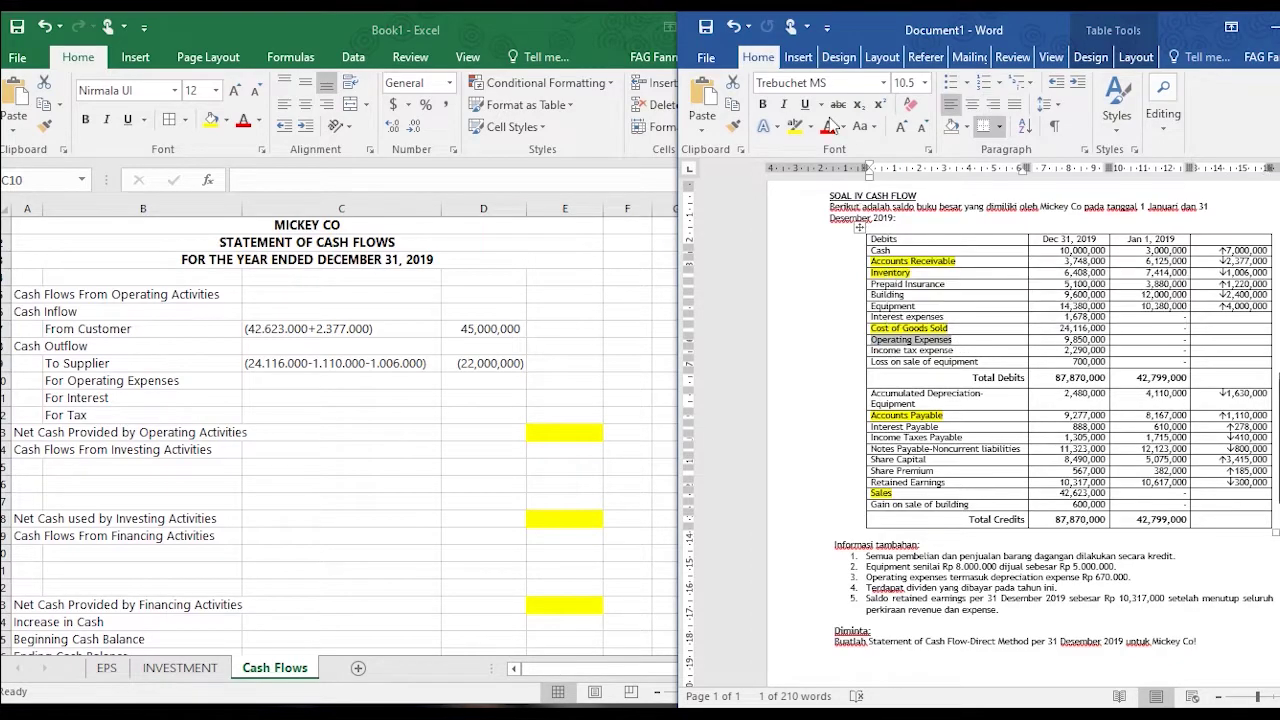
click(317, 385)
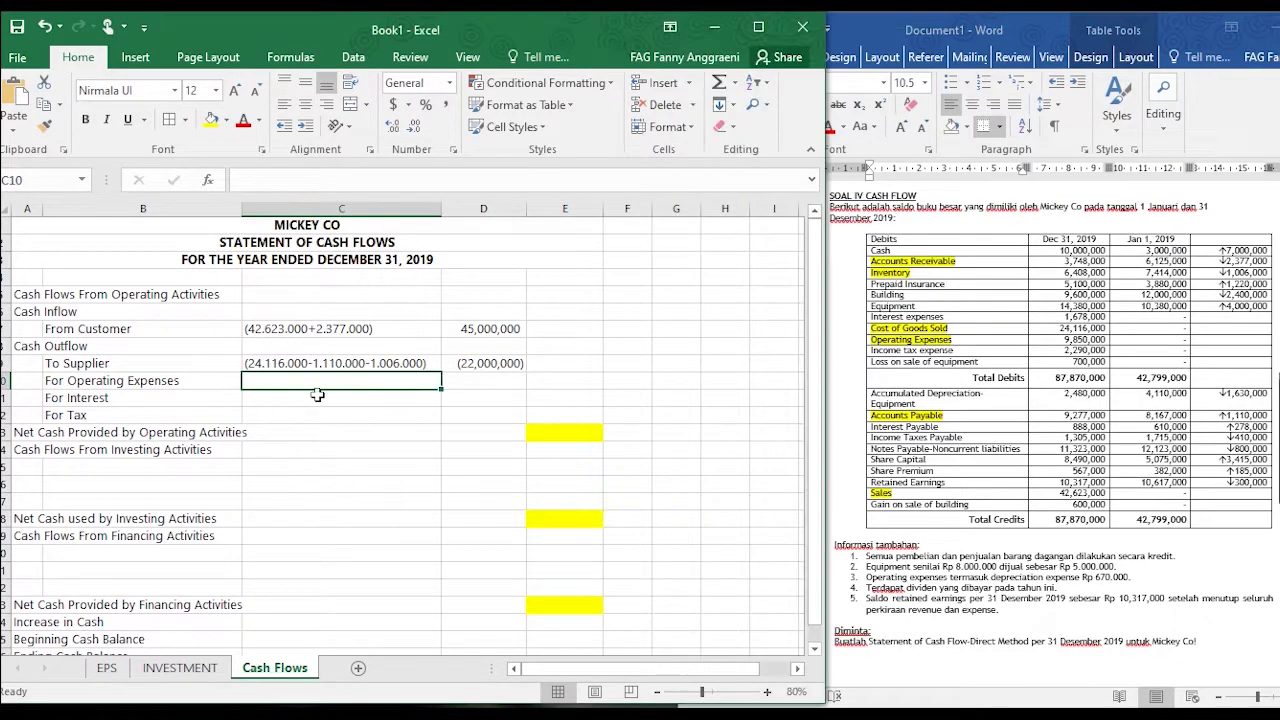
text((98)
key(BackSpace)
text(.)
text(.000)
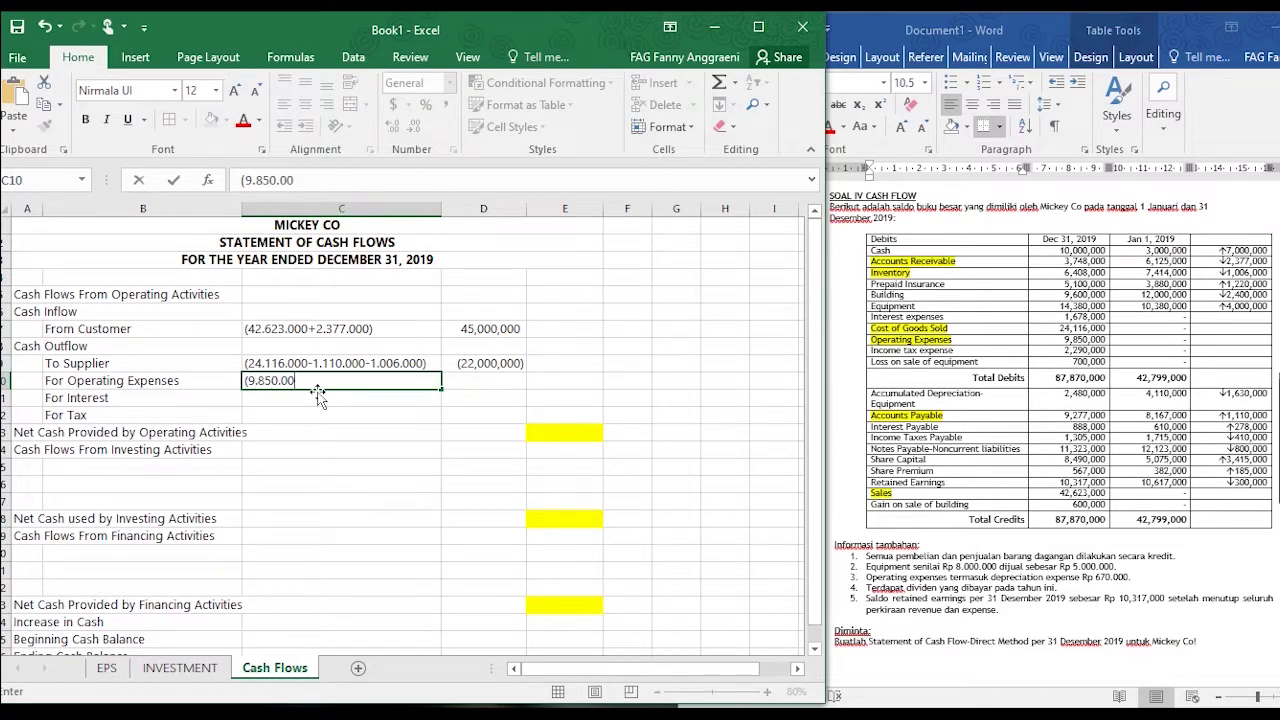
- Highlight the depreciation expense note (item 3) yellow in Word and append "-670.000" to the For Operating Expenses calculation in Excel
click(940, 578)
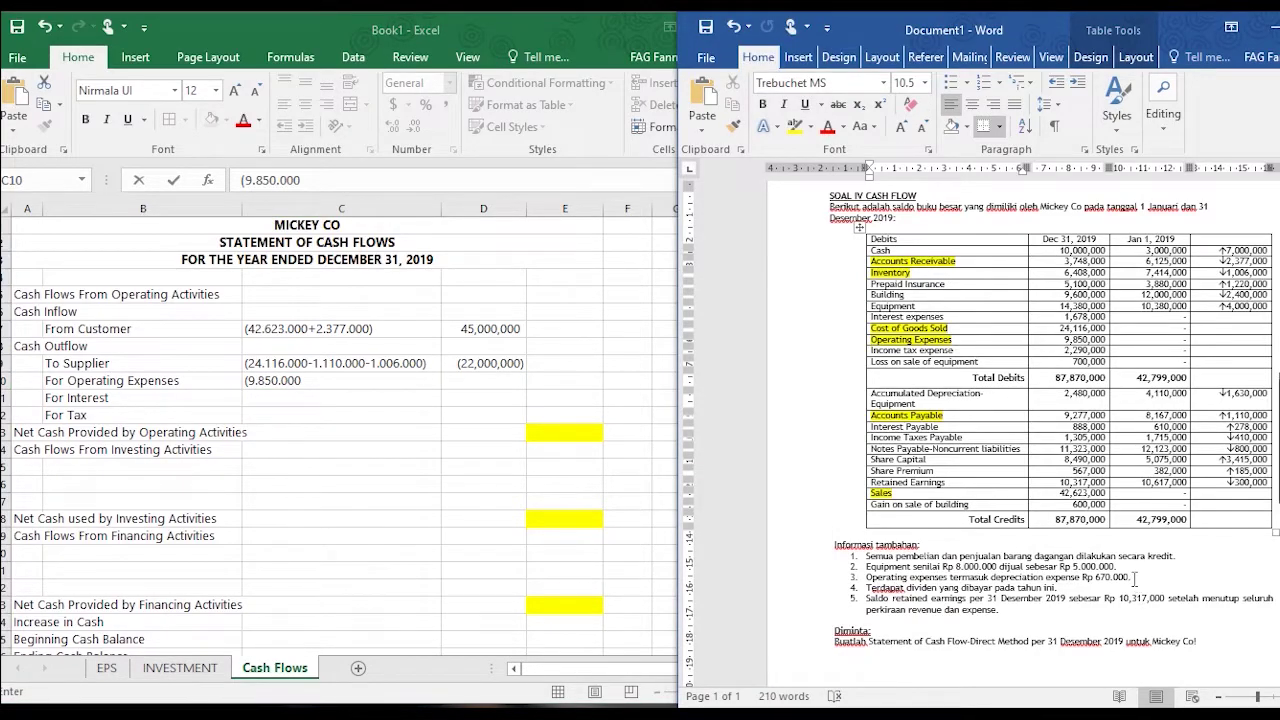
drag(1135, 578, 866, 578)
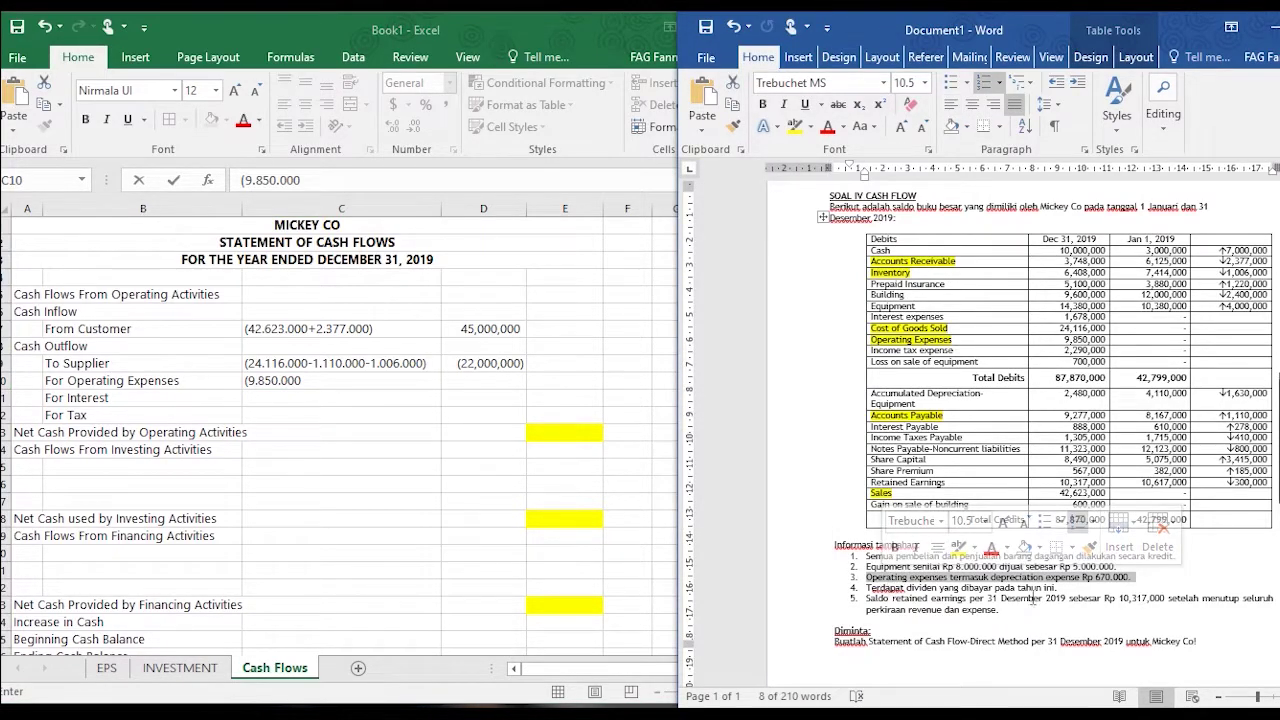
click(794, 131)
double_click(308, 381)
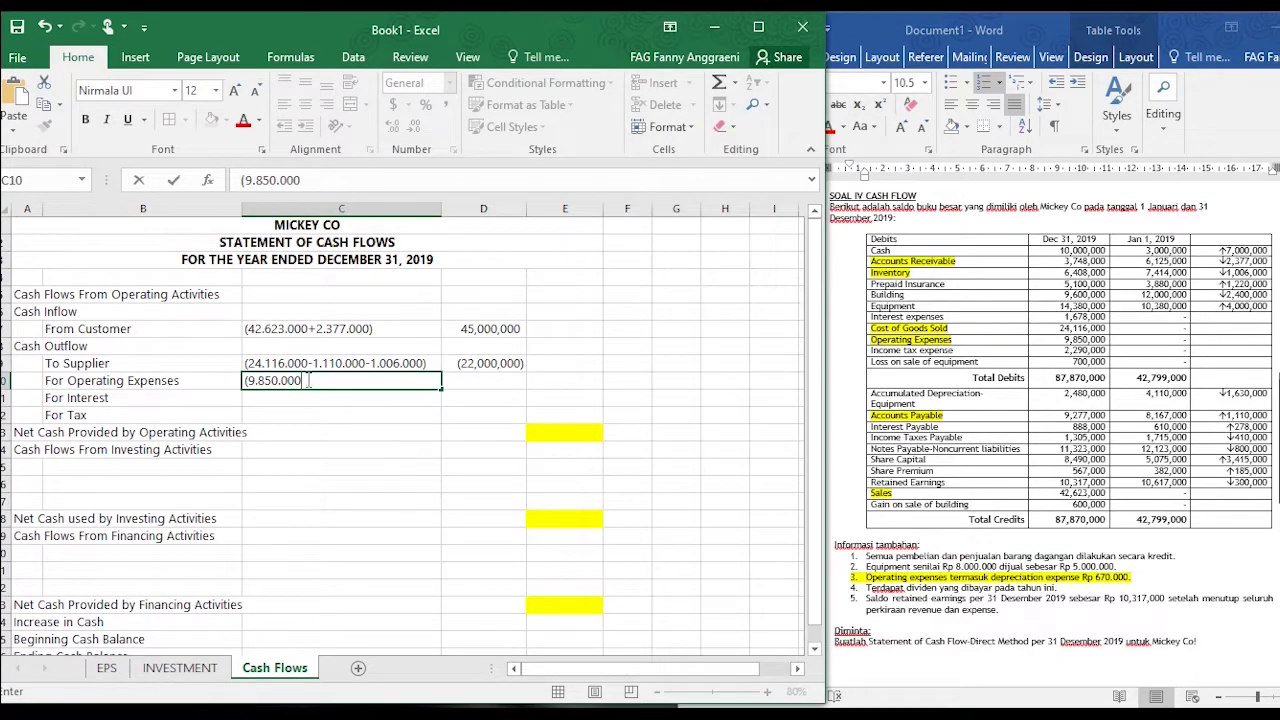
text(-670.00)
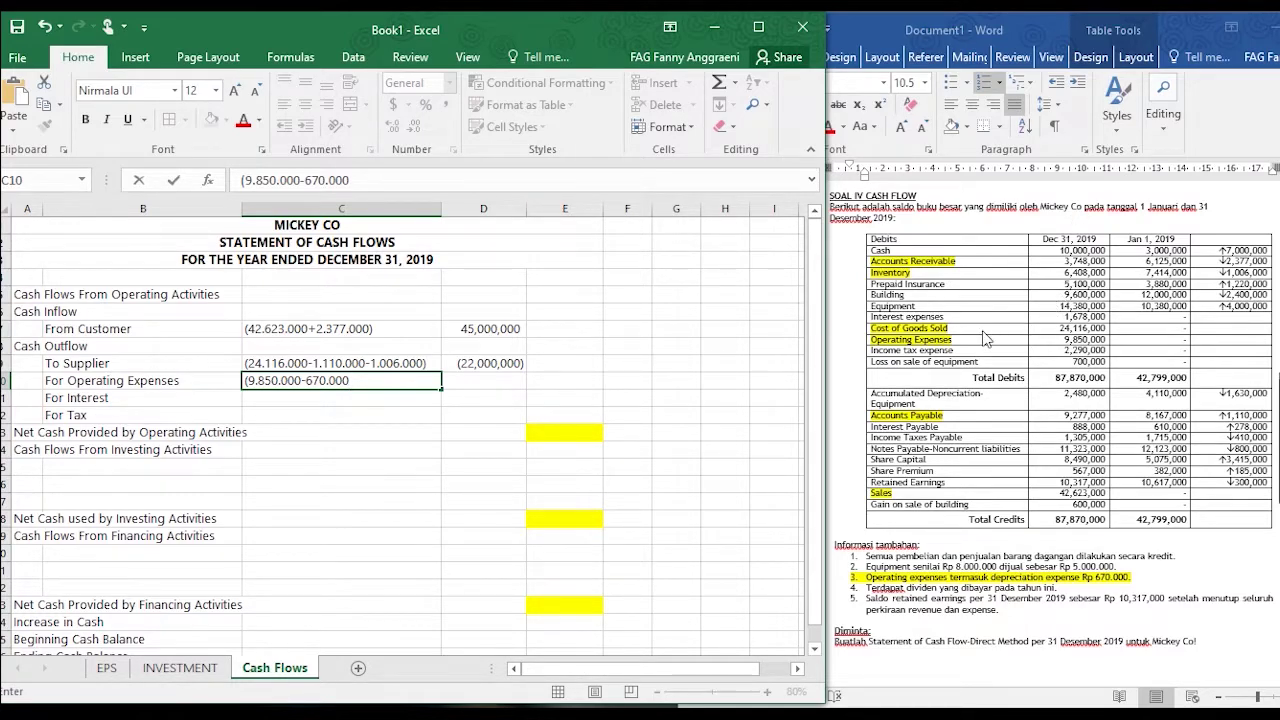
- Highlight the Prepaid Insurance label yellow in the Word table and complete Excel's For Operating Expenses calculation with "+1.220.000)"
click(888, 258)
click(908, 272)
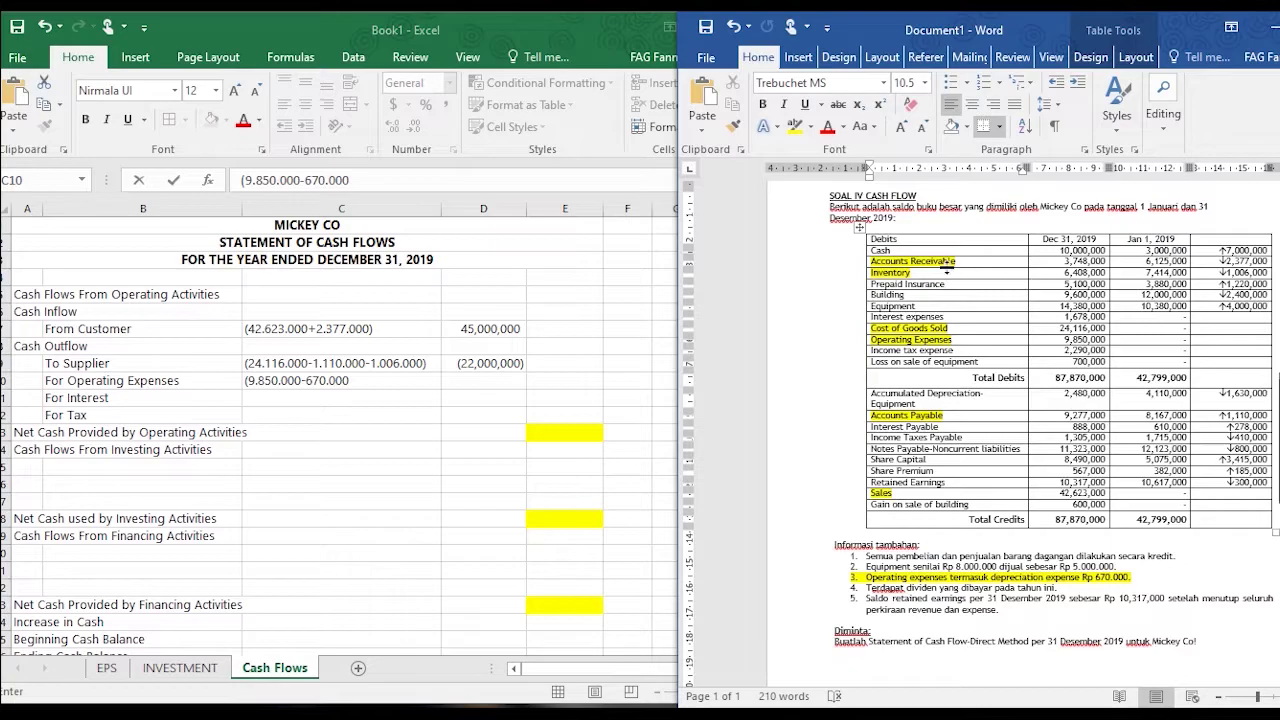
drag(948, 284, 875, 286)
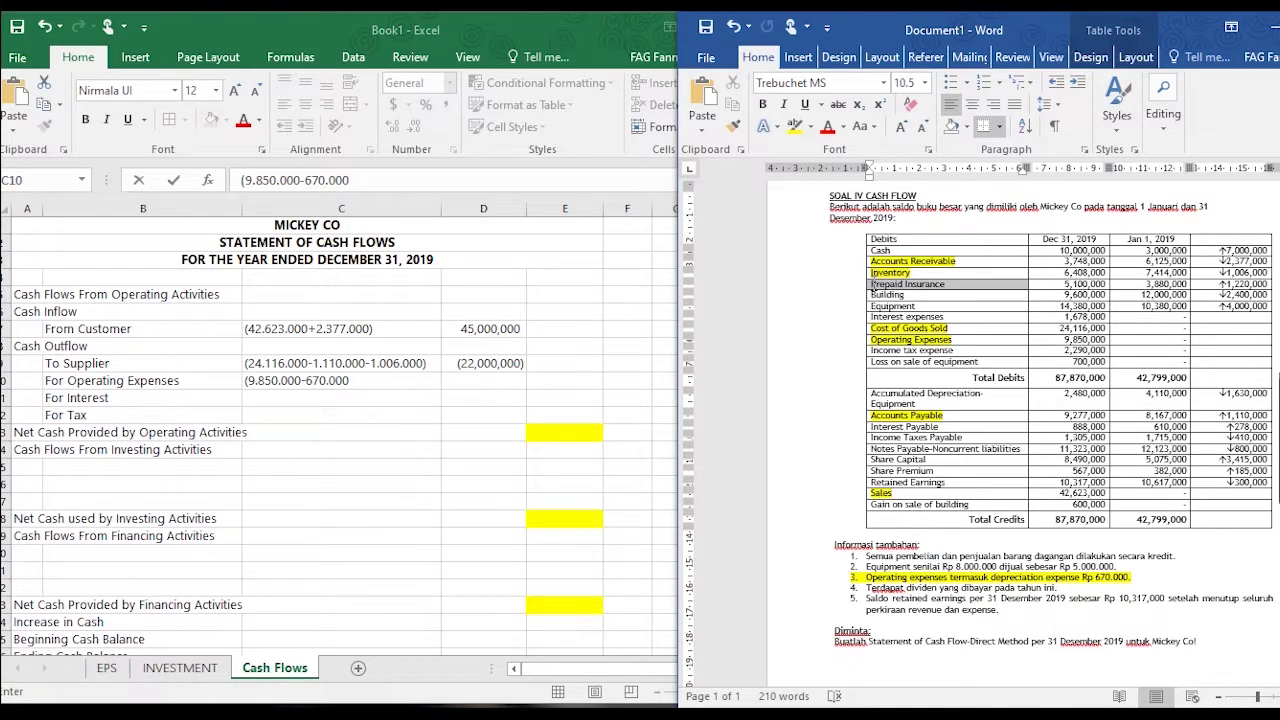
click(794, 126)
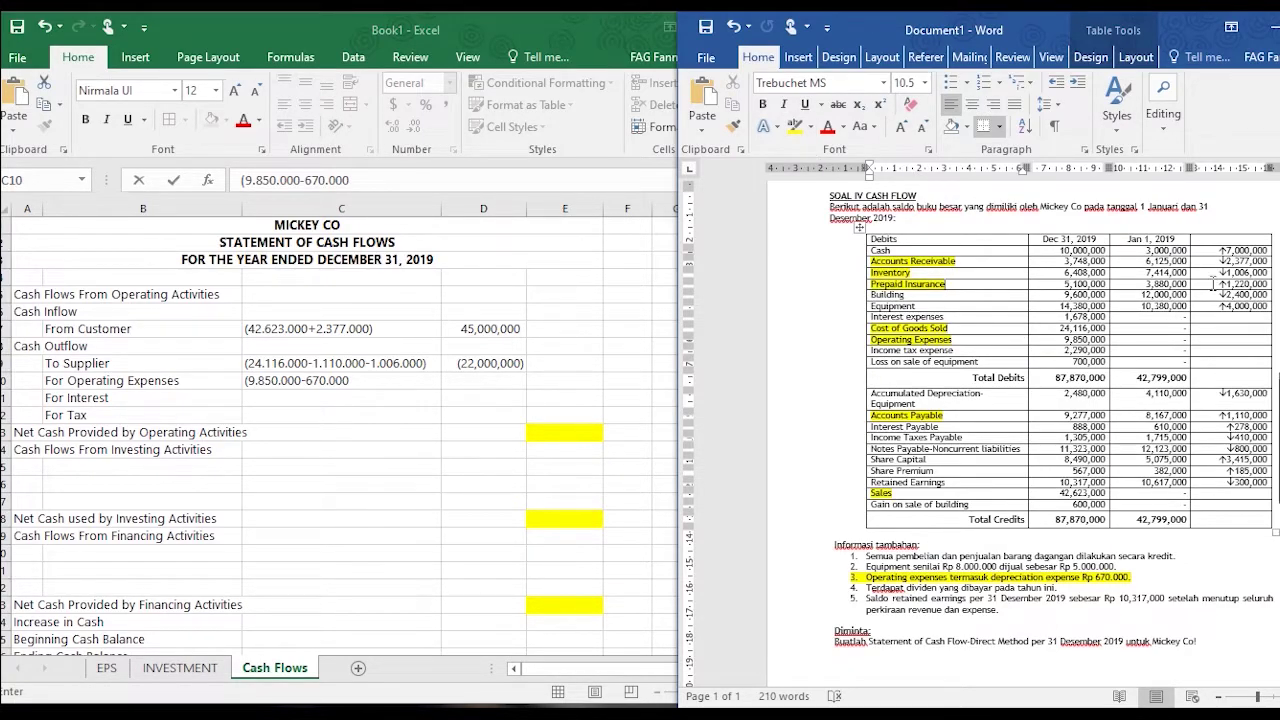
drag(1217, 284, 1266, 284)
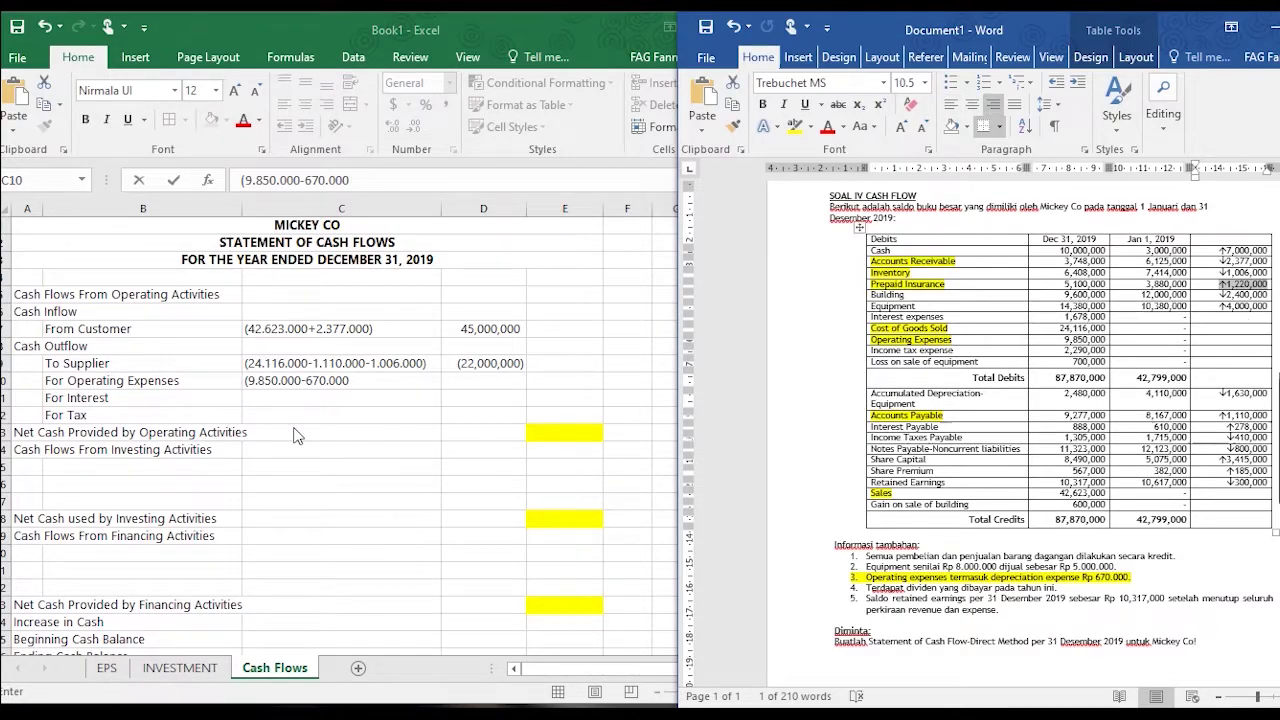
click(358, 383)
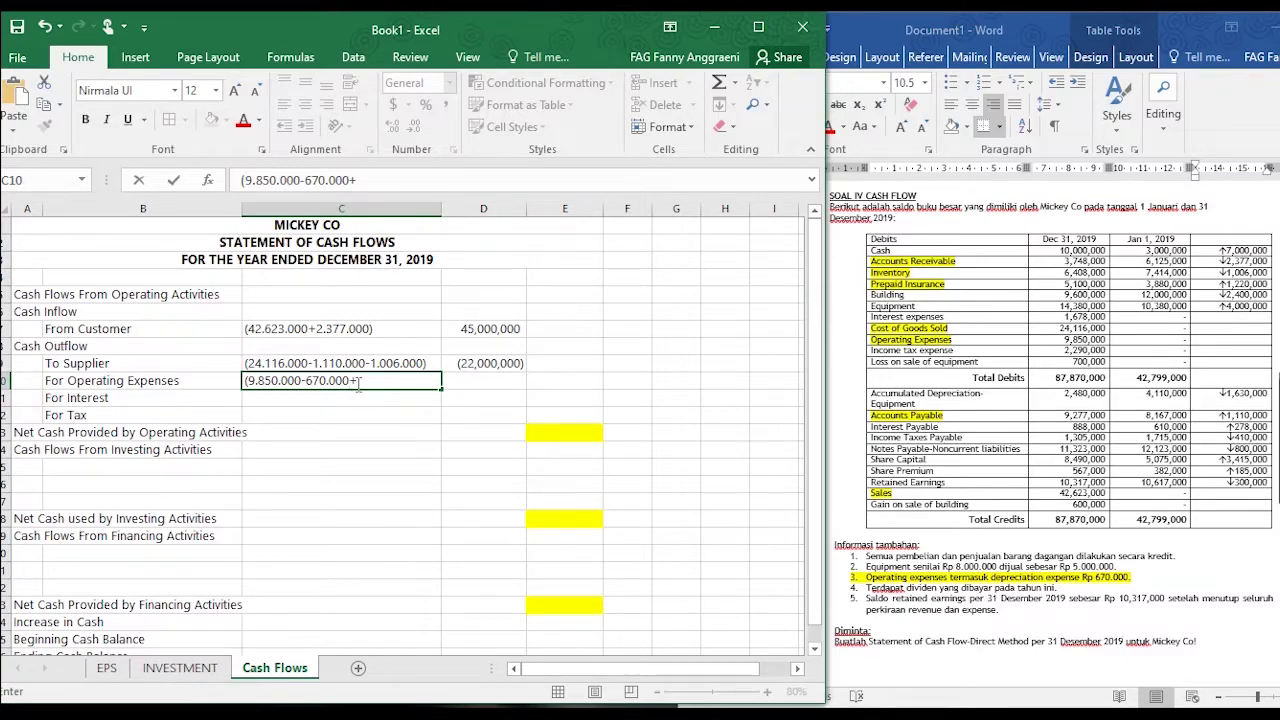
text(220.000)
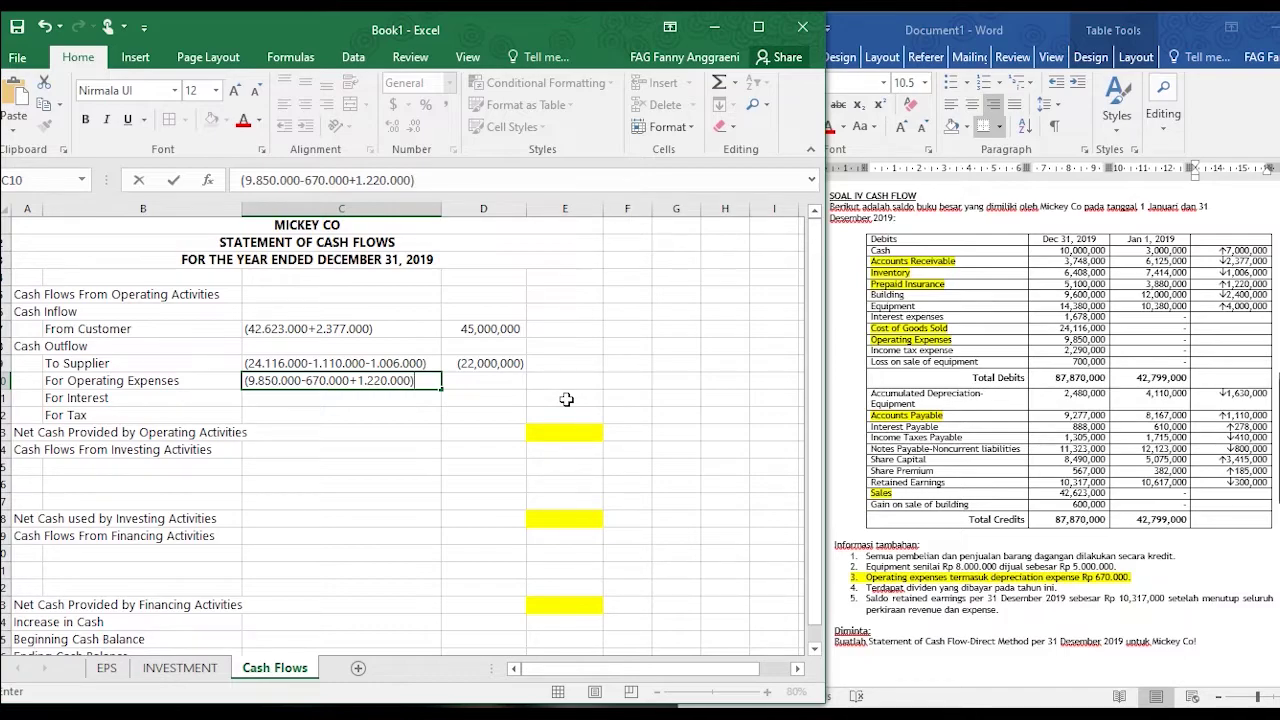
key(Tab)
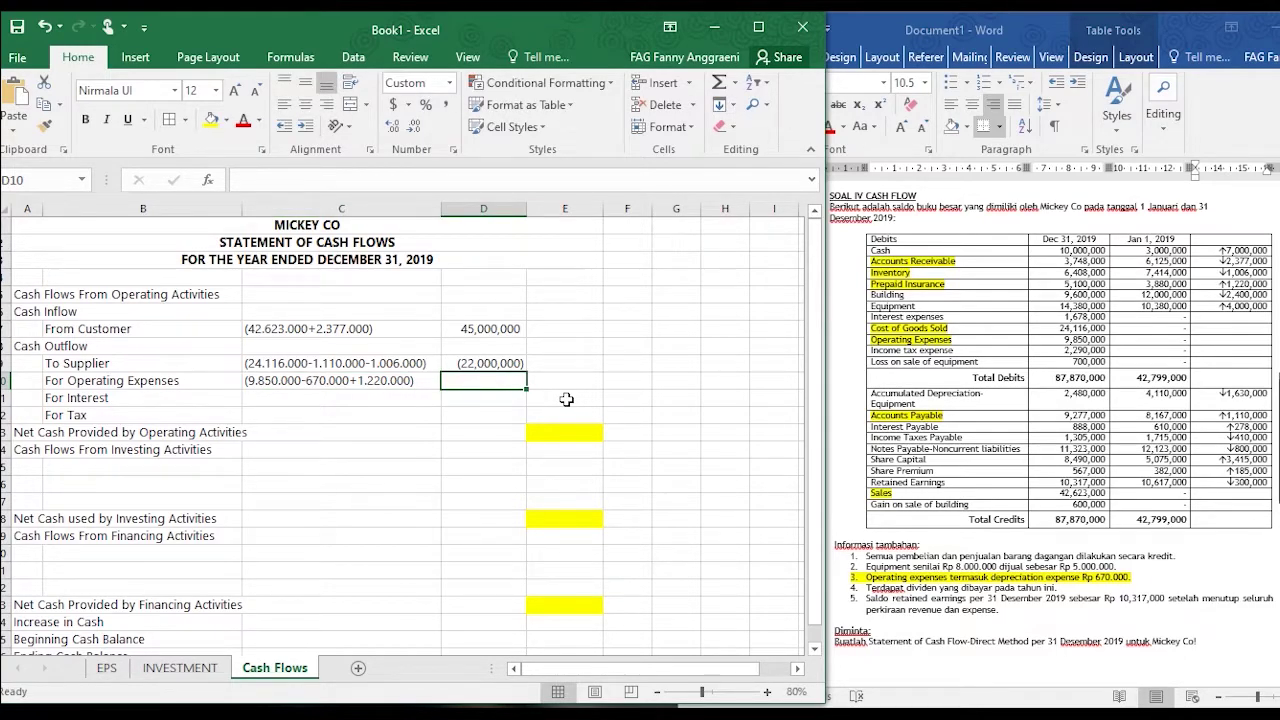
- Enter -10400000 as the For Operating Expenses amount in cell D10, without thousands separators
text(-10.400.000)
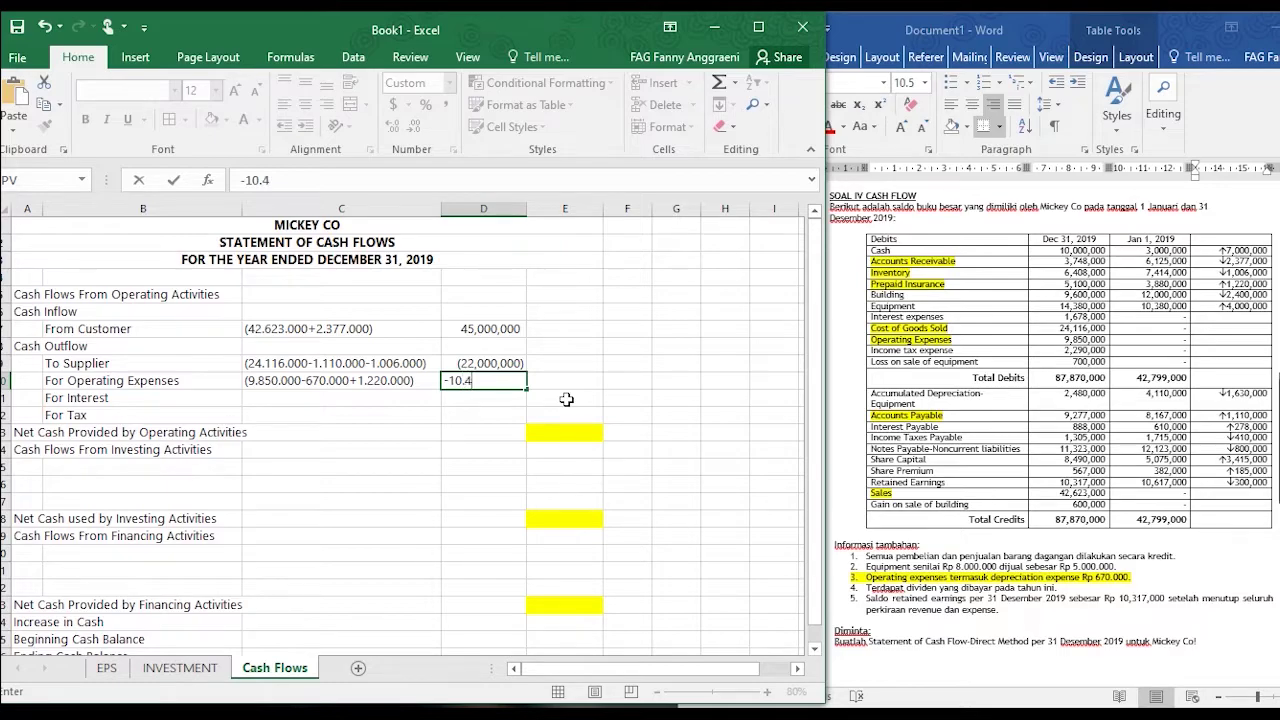
key(BackSpace)
key(BackSpace)
key(BackSpace)
key(BackSpace)
key(BackSpace)
key(BackSpace)
key(BackSpace)
text(0000)
key(Tab)
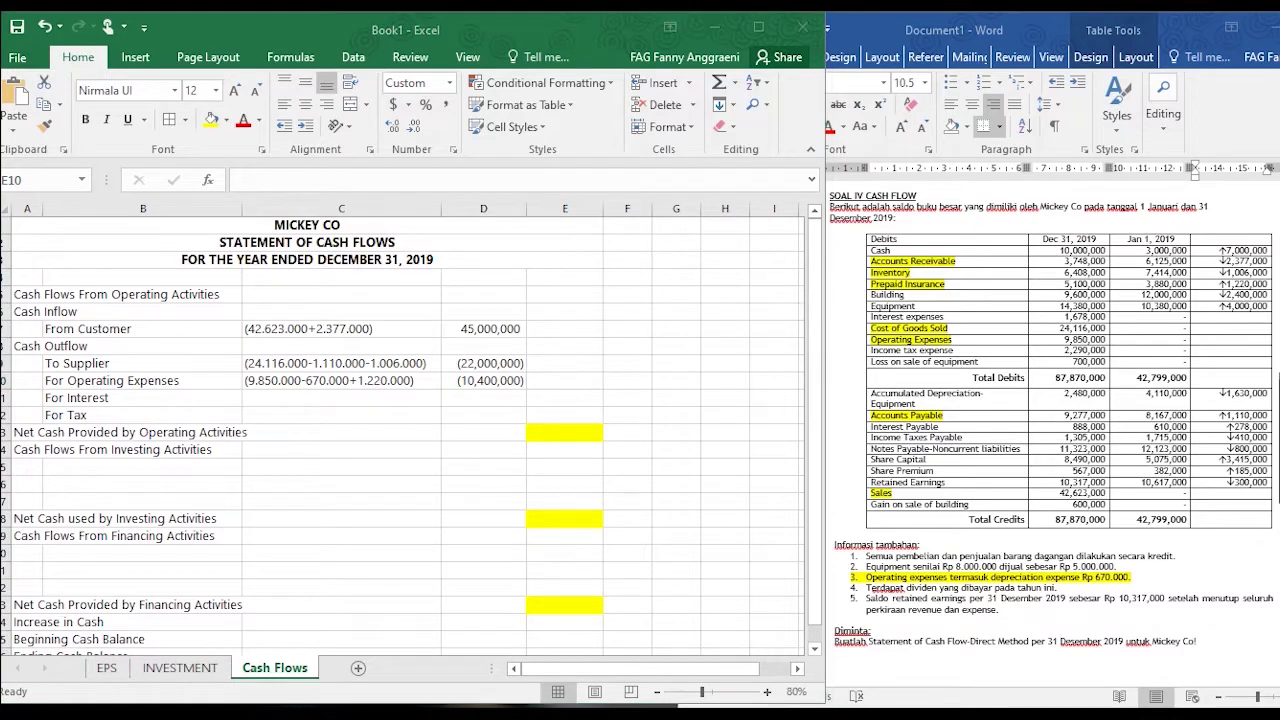
- Highlight the Interest expenses label yellow in the Word table and start Excel's For Interest calculation in cell C11 with "(1.678.000"
click(292, 402)
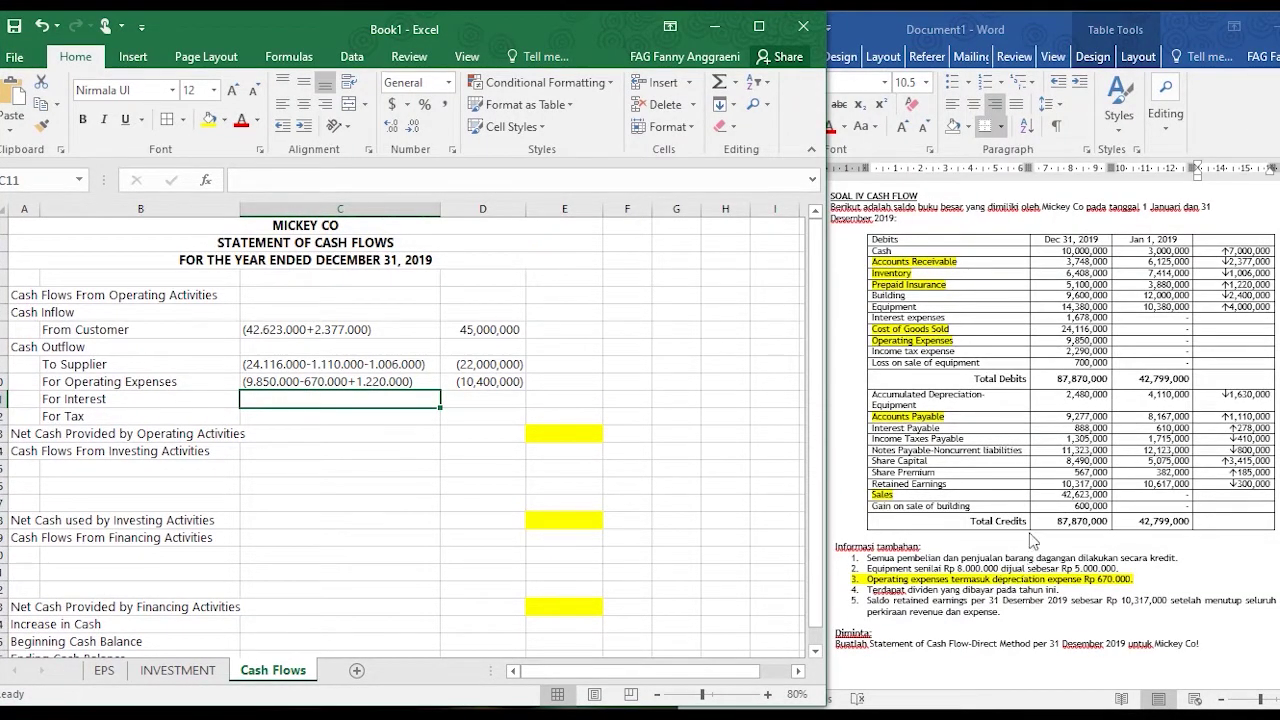
click(938, 438)
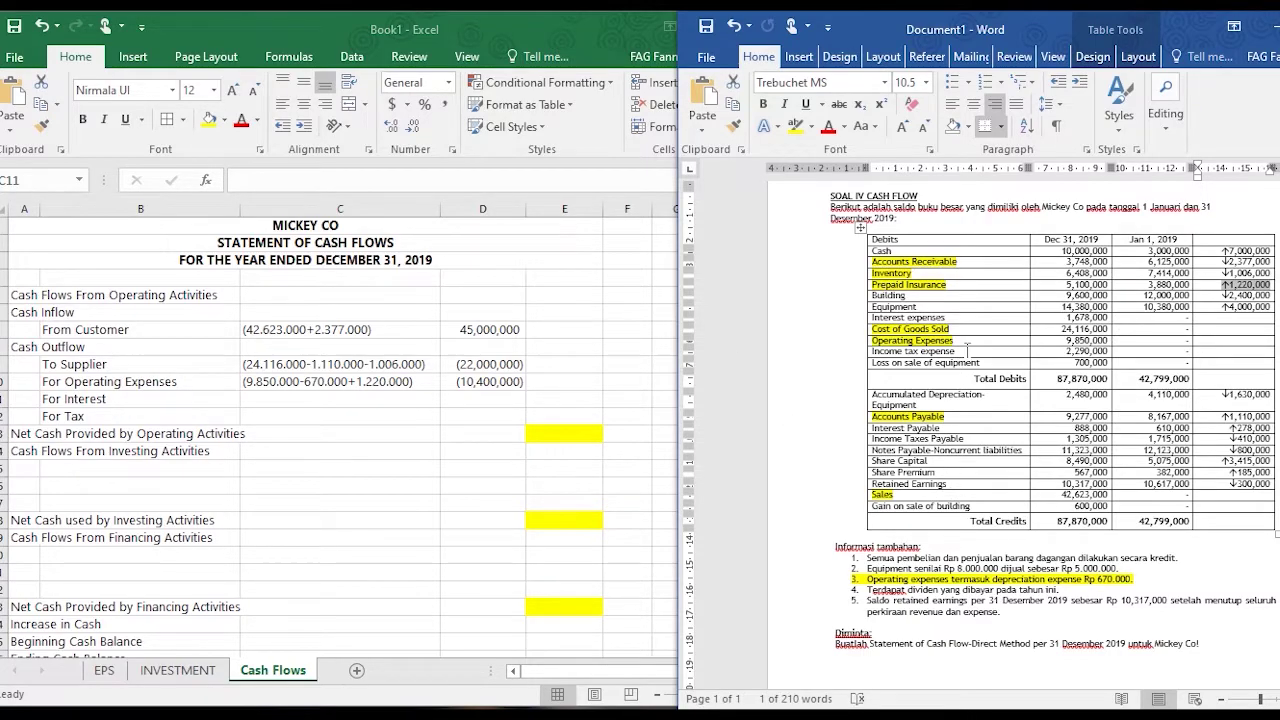
drag(948, 317, 870, 317)
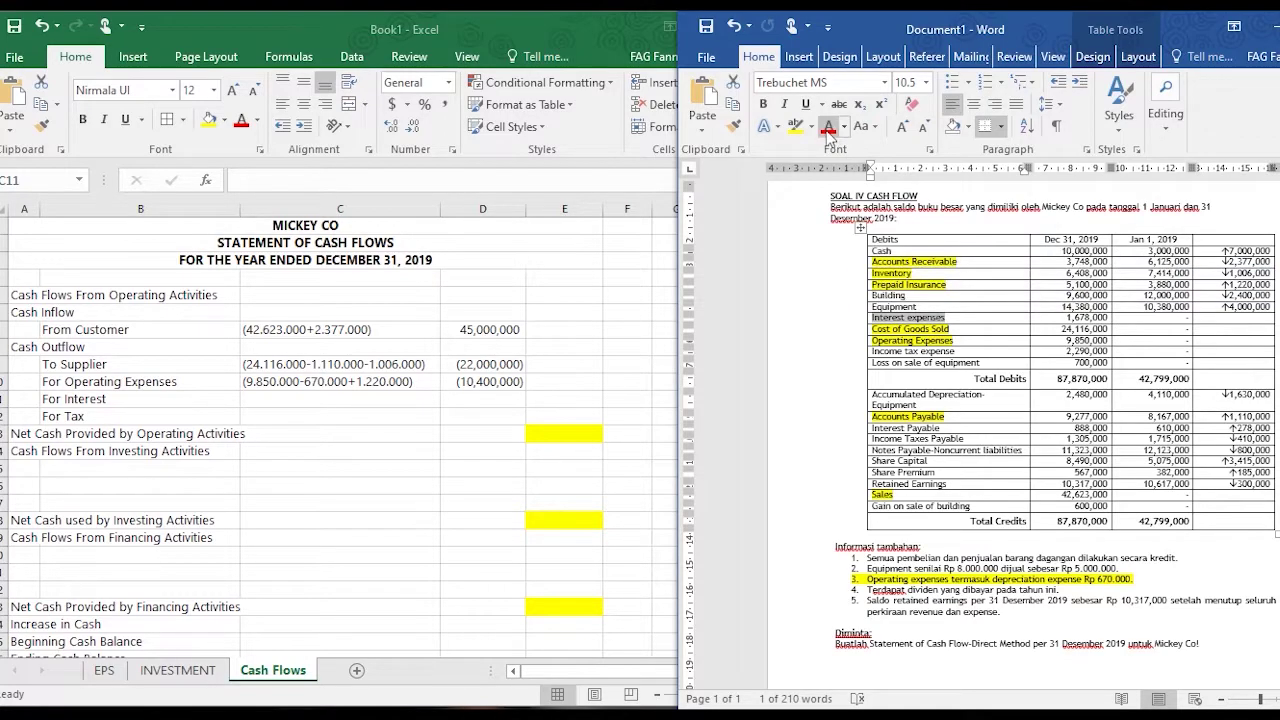
click(795, 127)
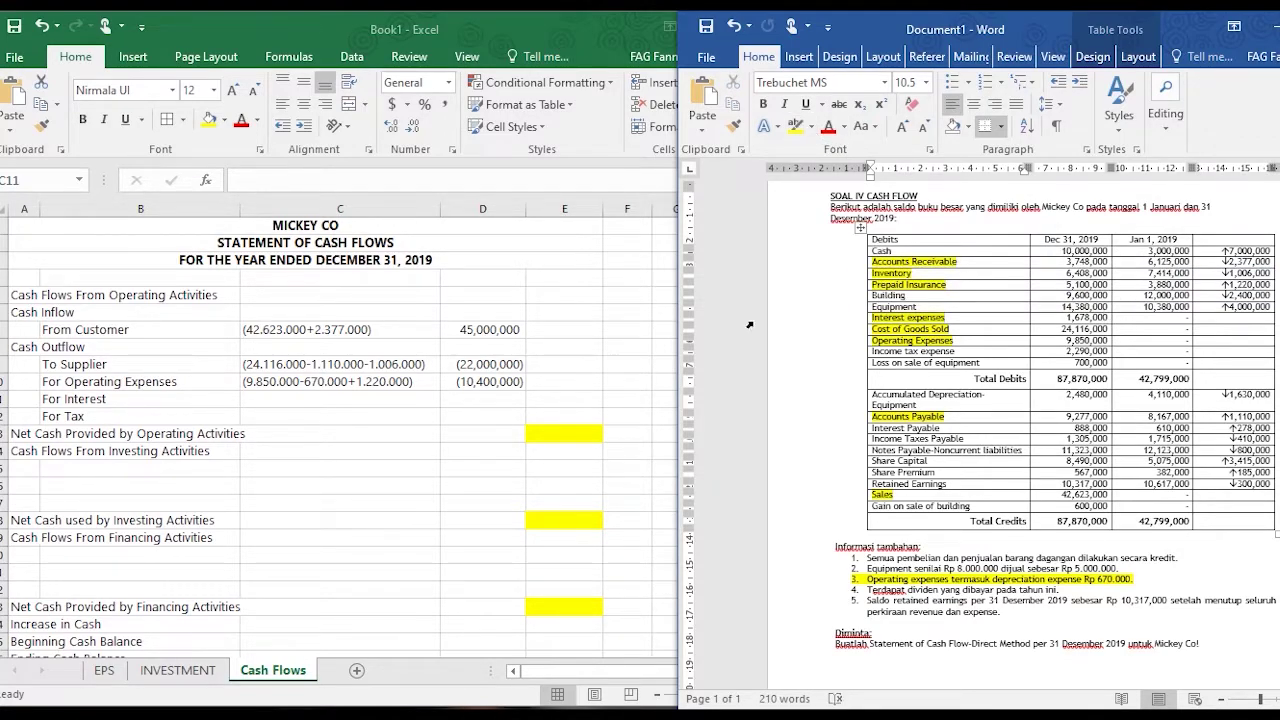
click(352, 401)
text(()
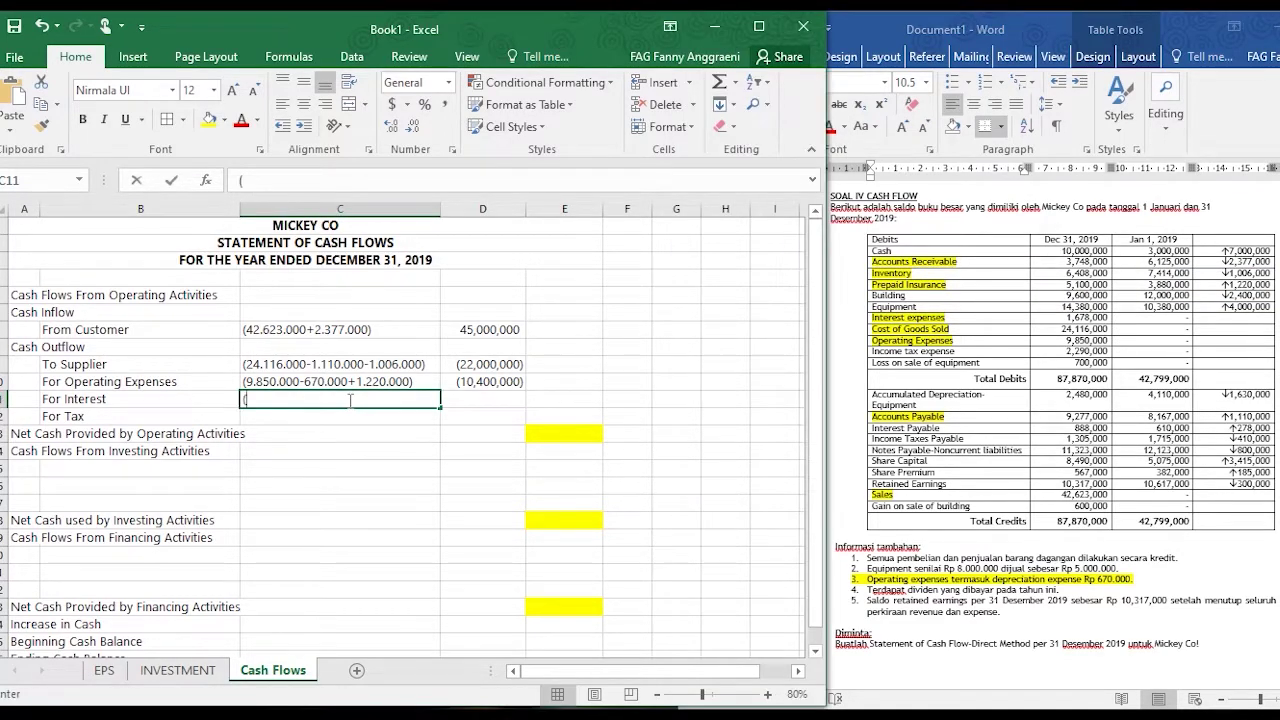
text(1.678.000)
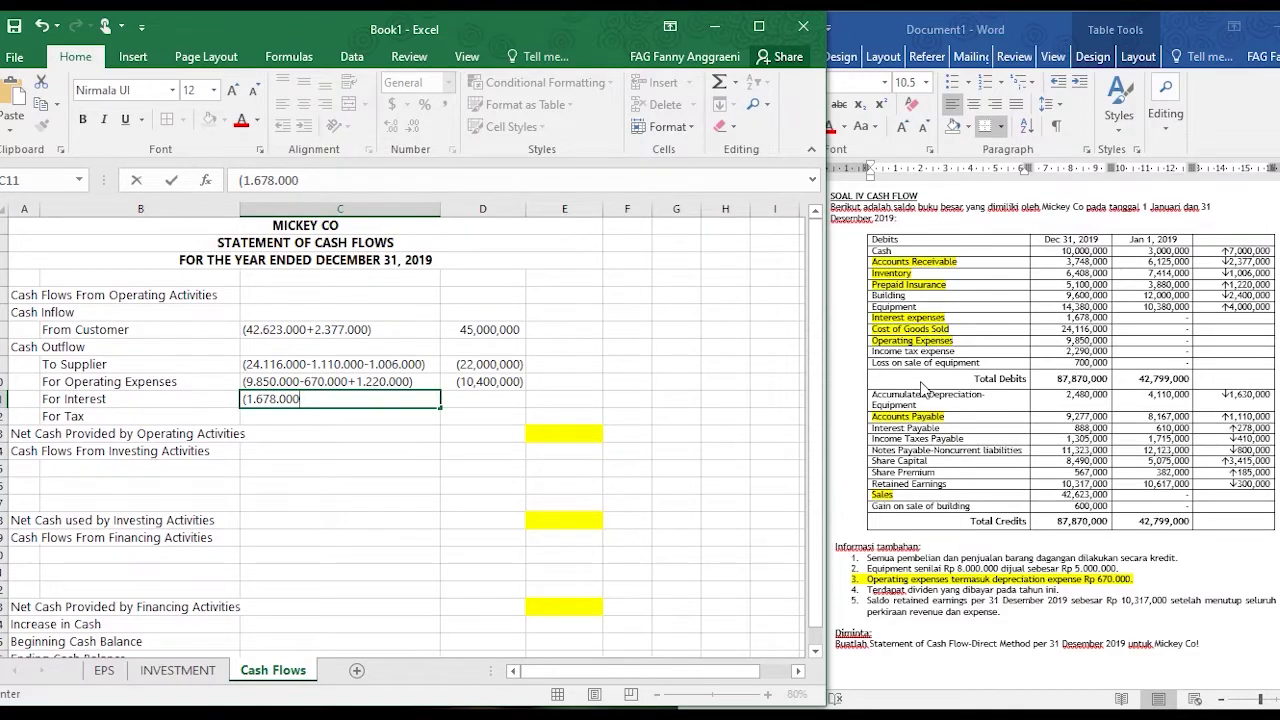
- Highlight the Interest Payable label yellow in the Word table and complete Excel's For Interest calculation with "-278.000)"
click(940, 443)
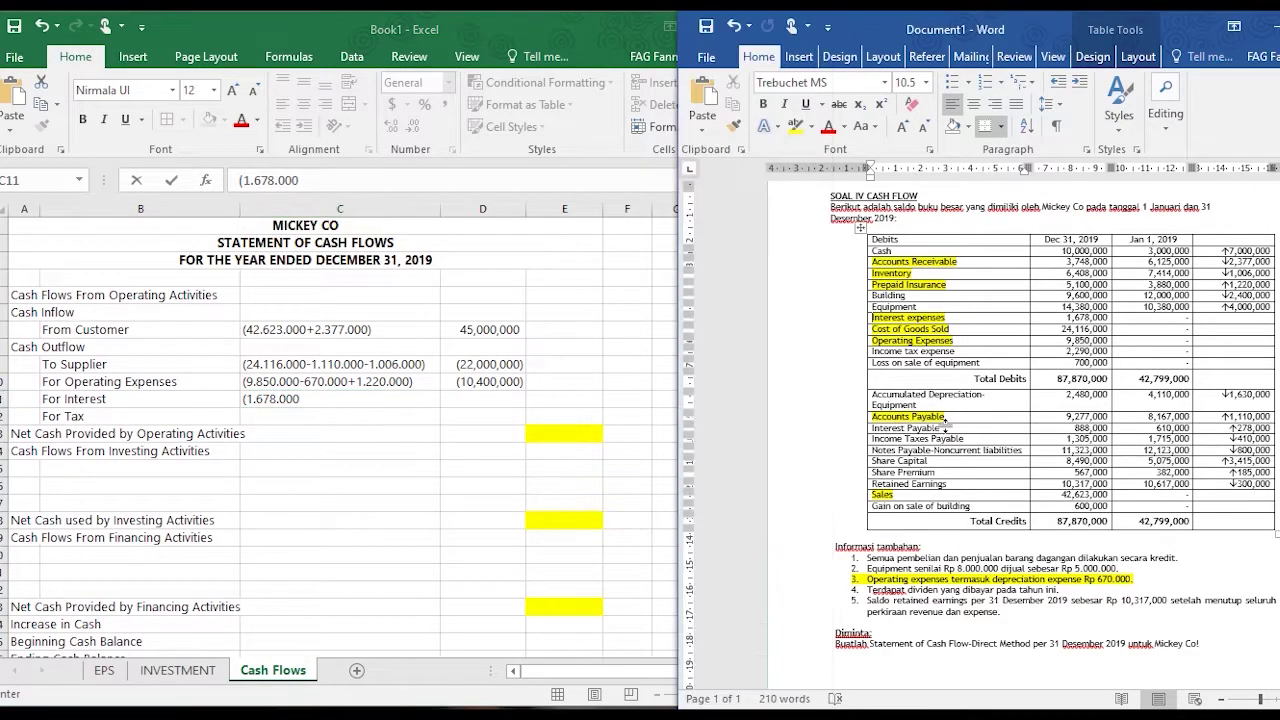
drag(941, 428, 872, 428)
click(794, 126)
click(1097, 333)
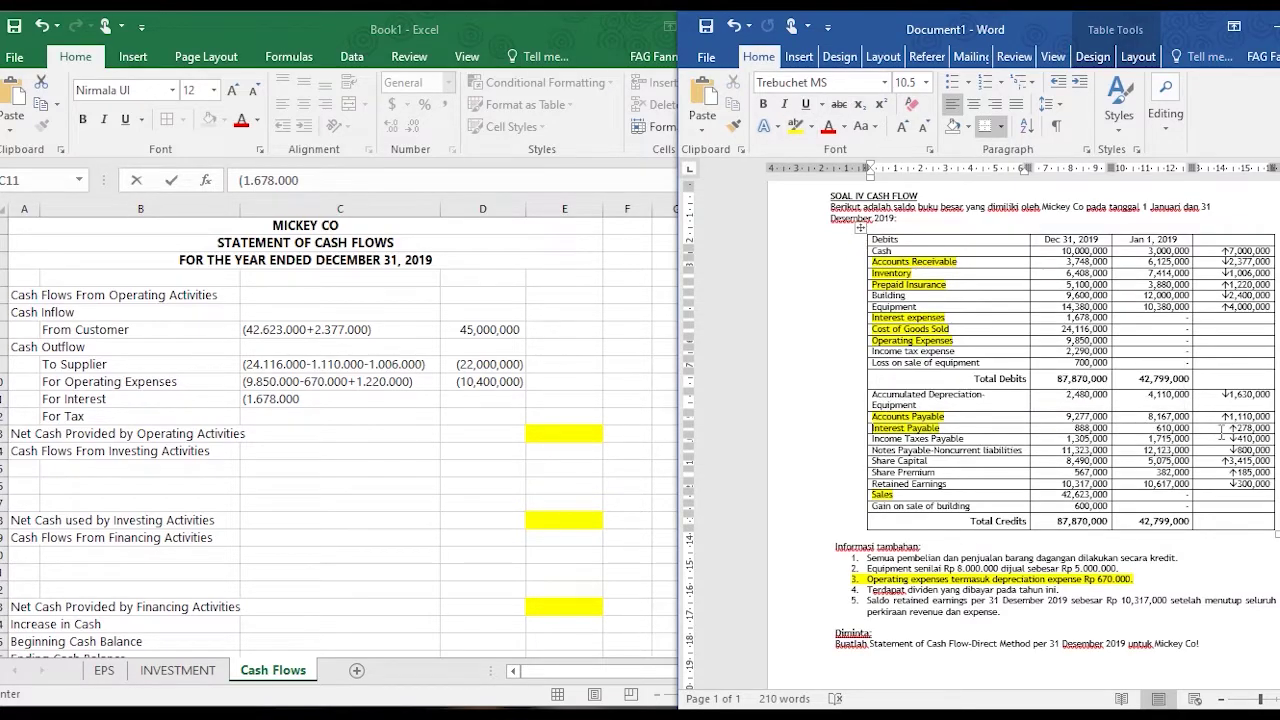
drag(1228, 428, 1270, 430)
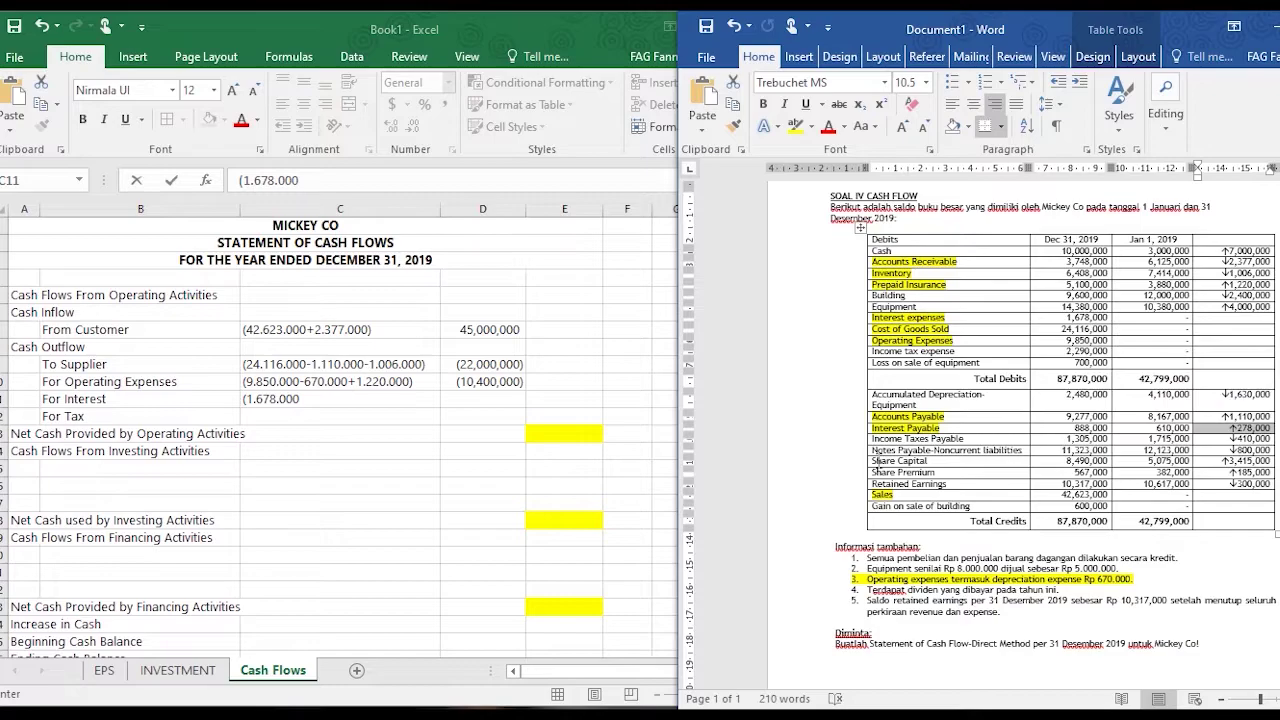
click(351, 403)
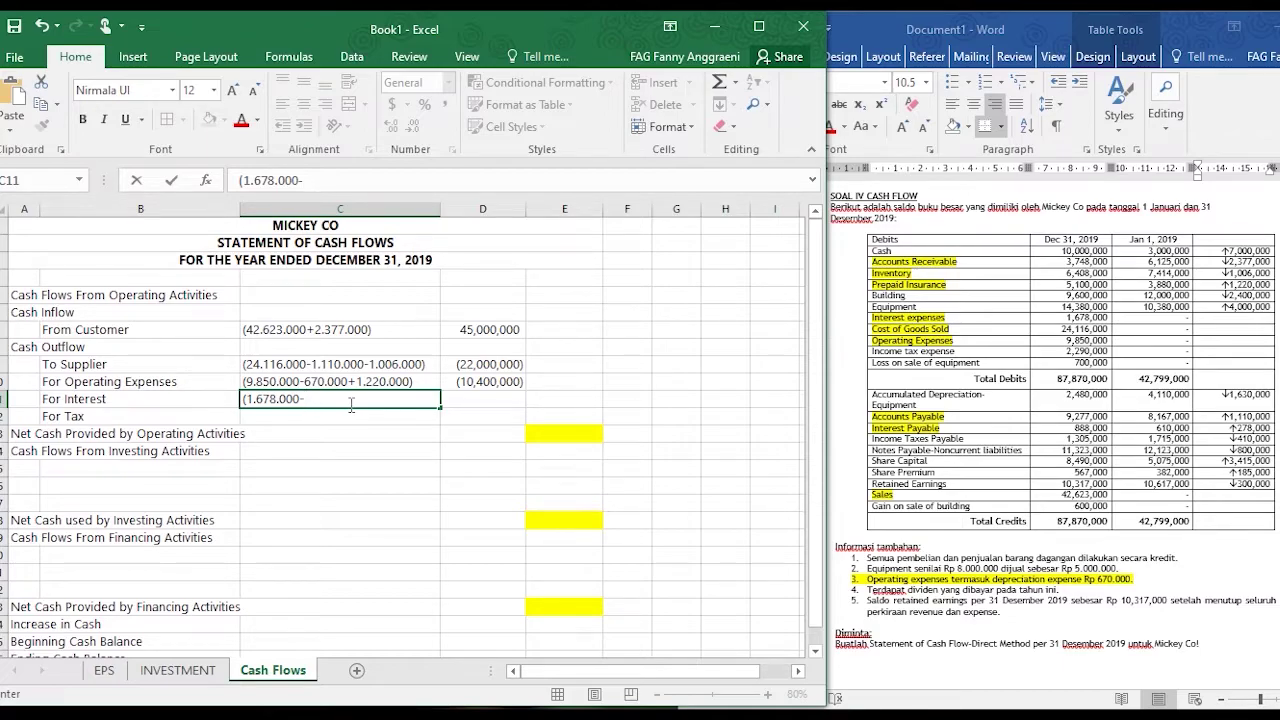
text(278.000)
key(Tab)
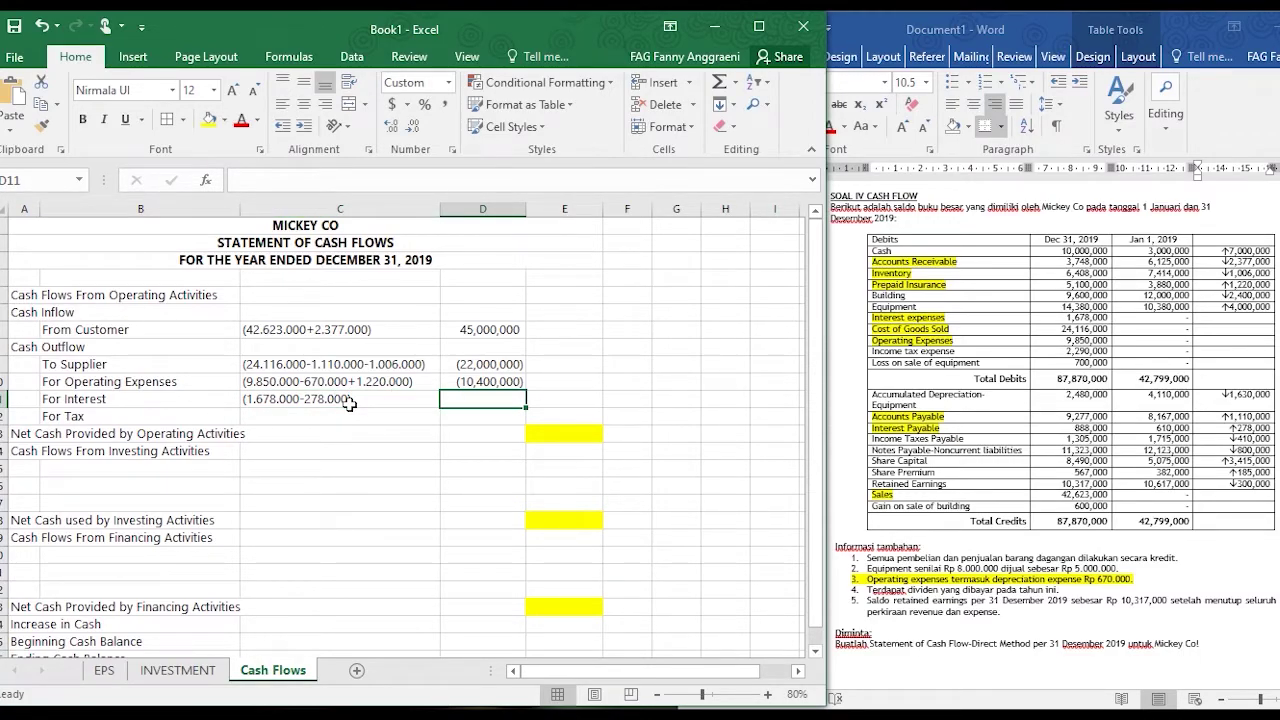
- Enter -1400000 as the For Interest amount in cell D11
text(-1400000)
key(Tab)
click(349, 401)
- Highlight the Income tax expense label yellow in the Word table and start Excel's For Tax calculation in cell C12 with "(2.290.000"
click(349, 416)
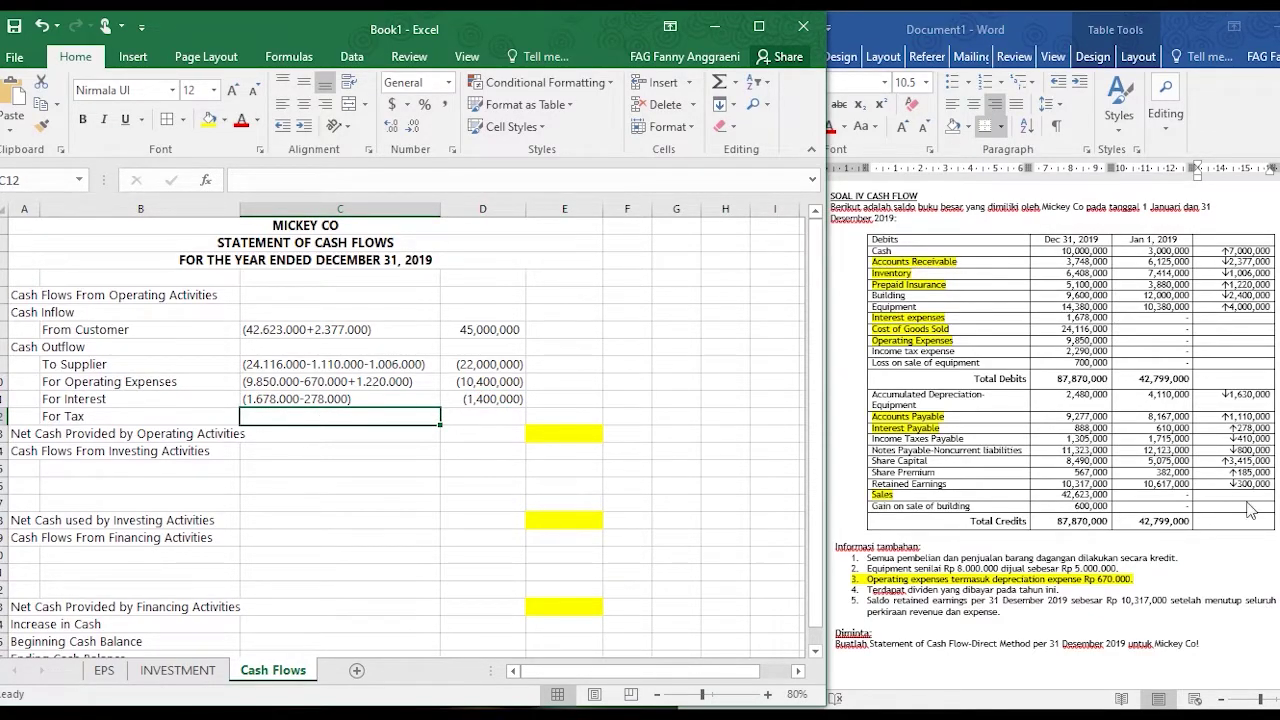
click(948, 358)
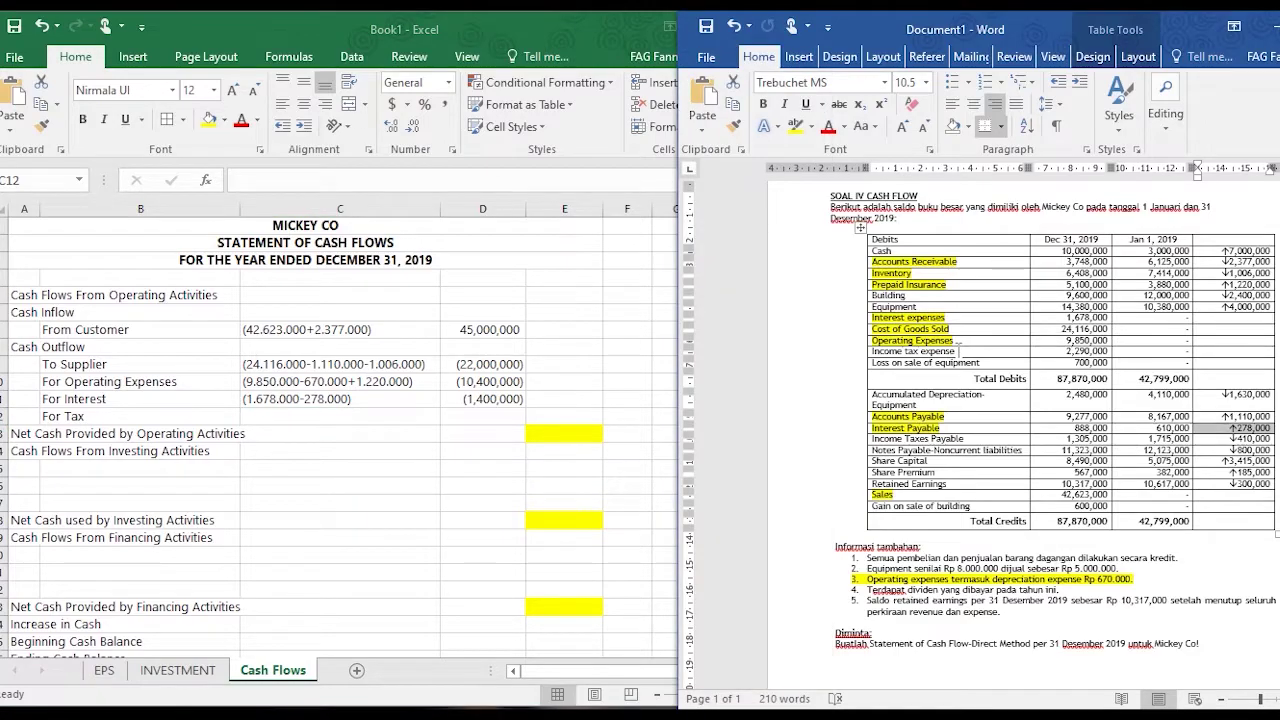
drag(956, 351, 870, 351)
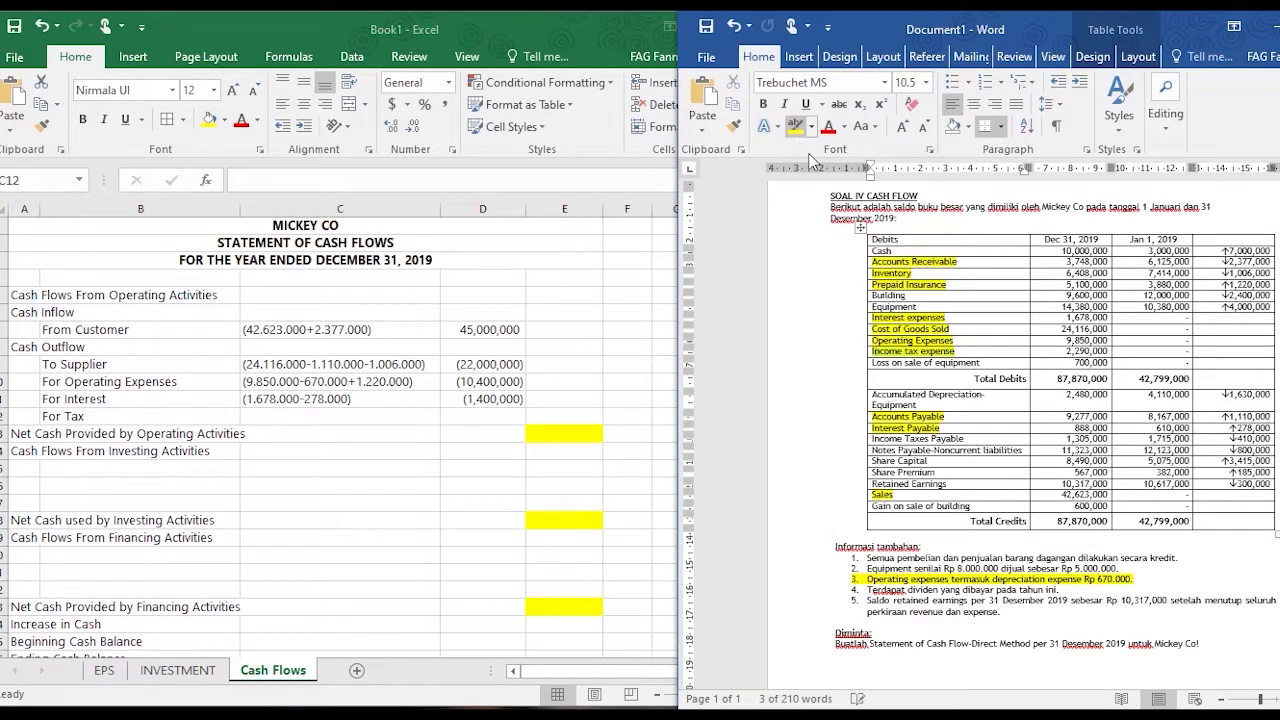
click(1072, 345)
click(299, 413)
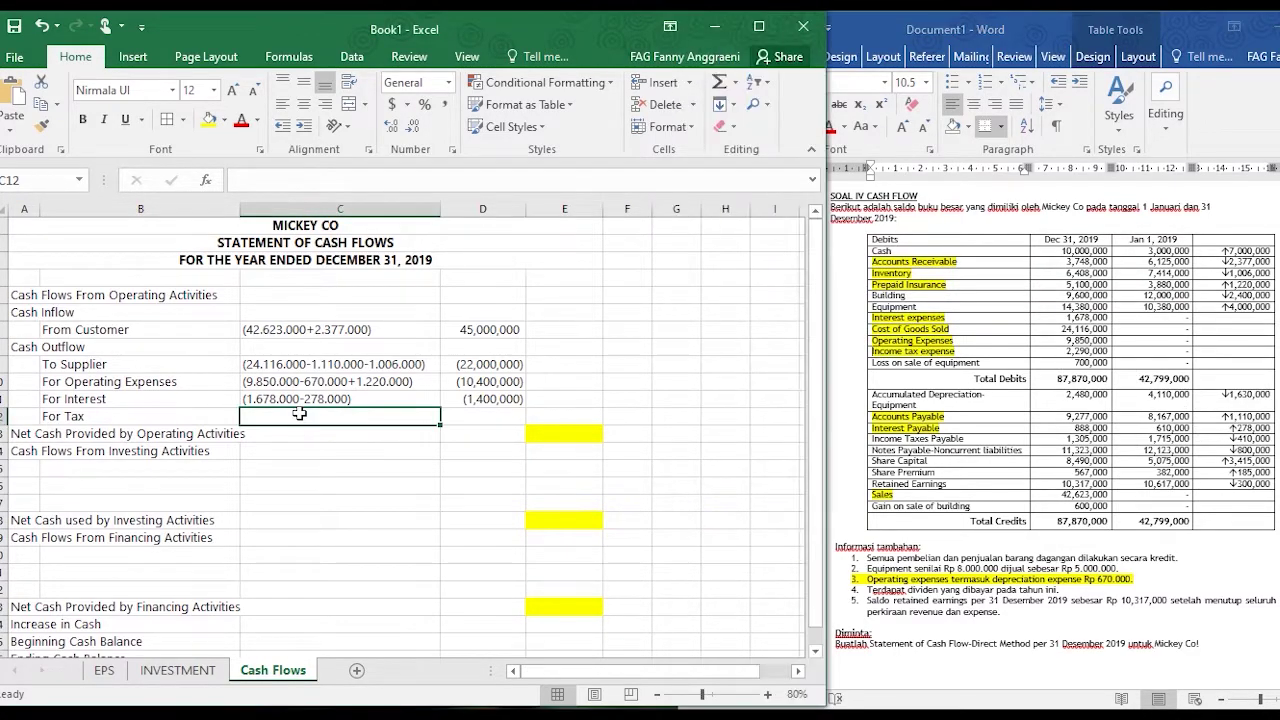
text((2.290.000)
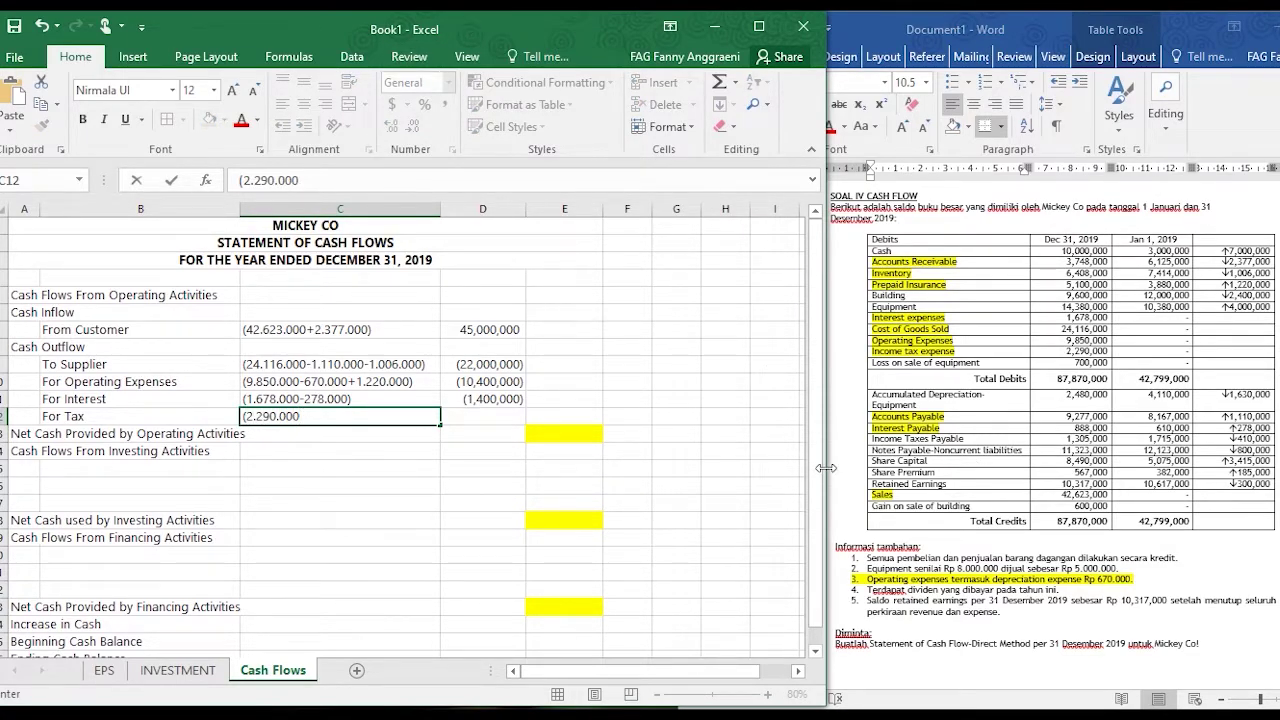
- Highlight the Income Taxes Payable label yellow in the Word table
click(1004, 439)
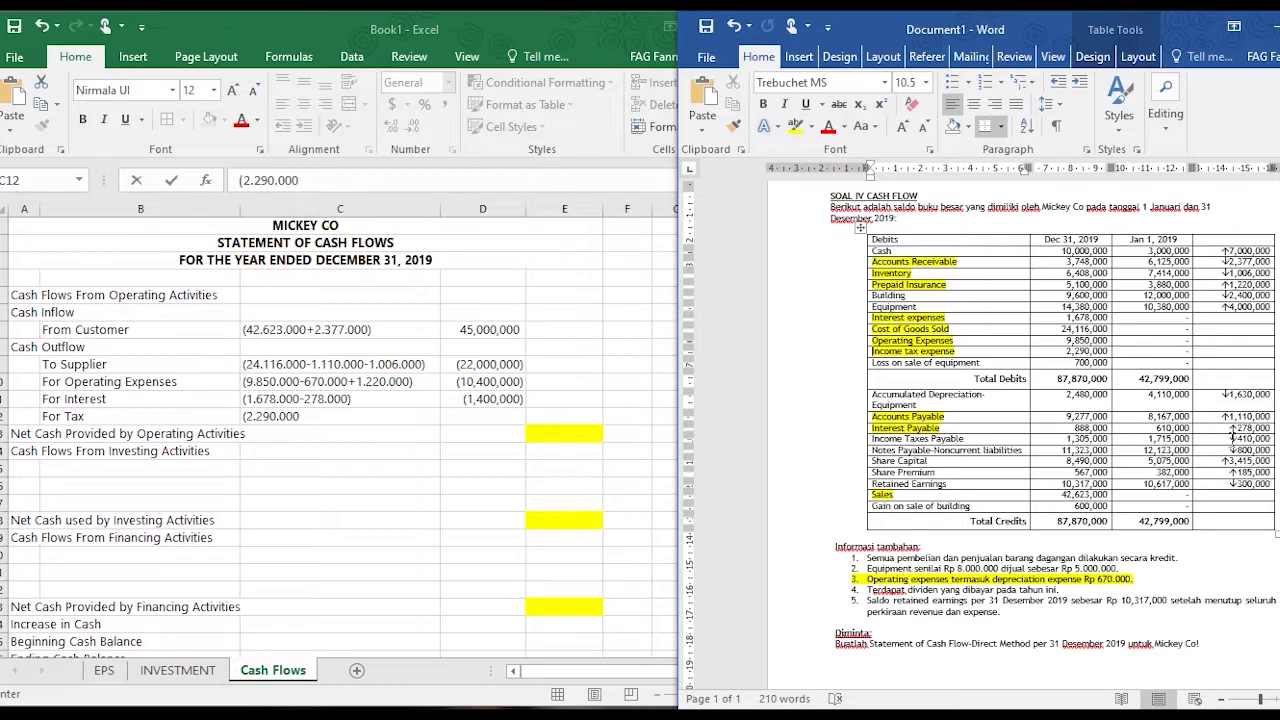
drag(975, 439, 875, 440)
click(791, 126)
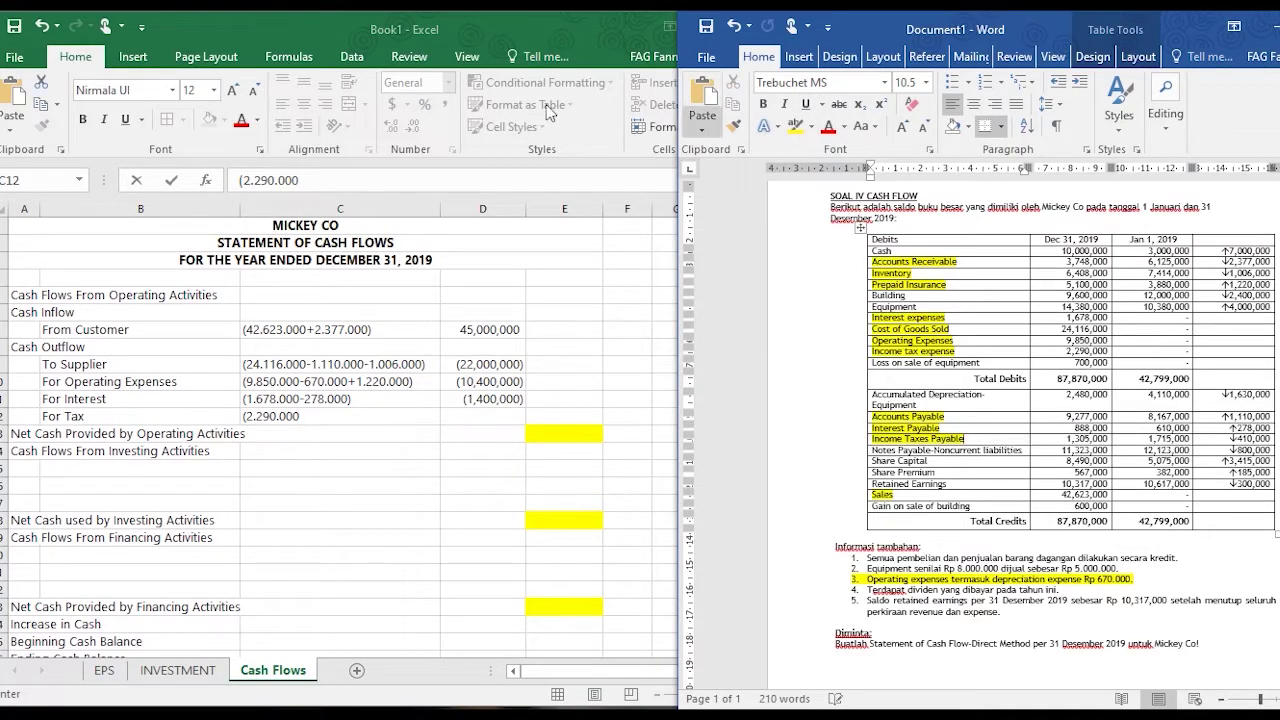
- Complete Excel's For Tax calculation in cell C12 with "+410.000)" and enter -2700000 as its amount in cell D12
click(335, 418)
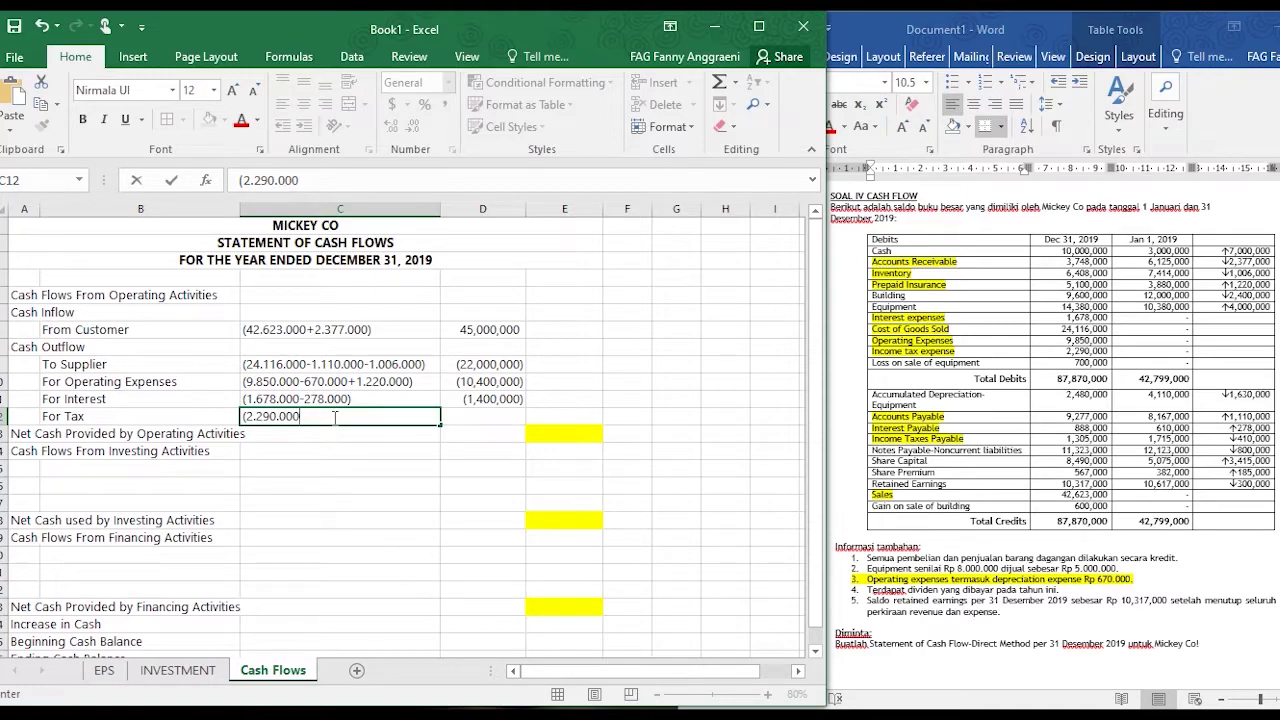
text((2.290.000+410.000))
key(Tab)
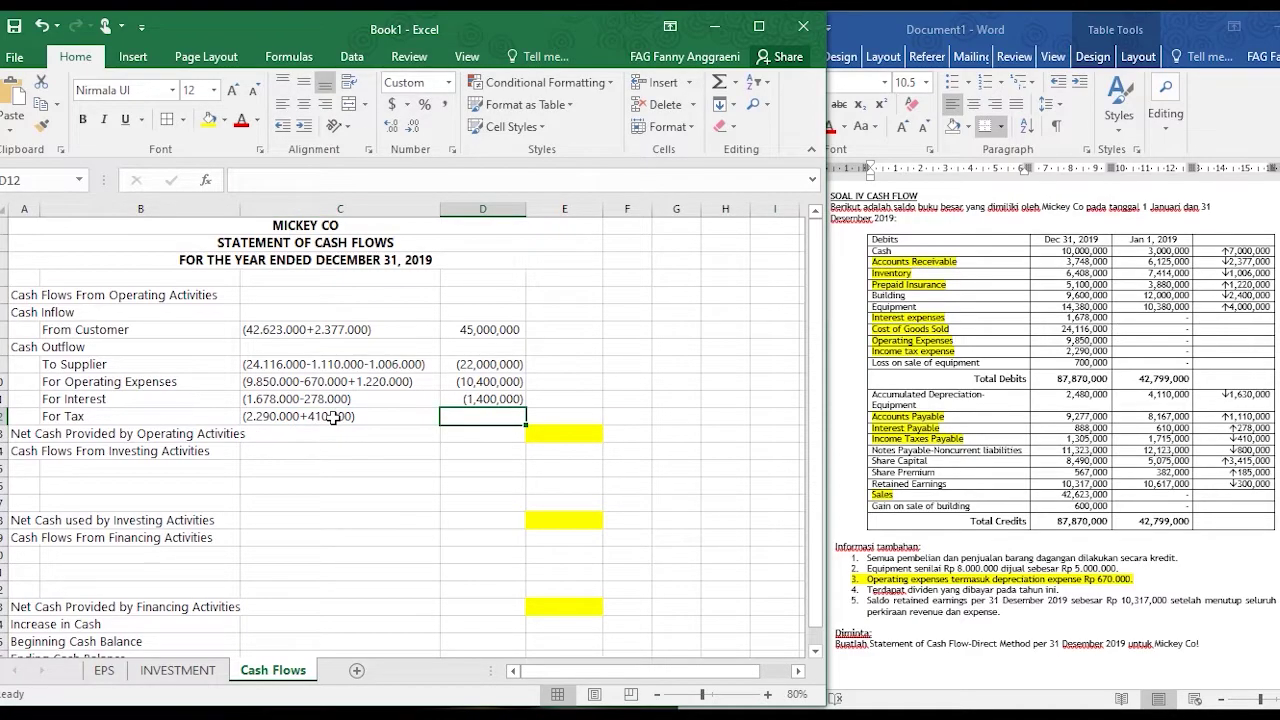
text(-2700000)
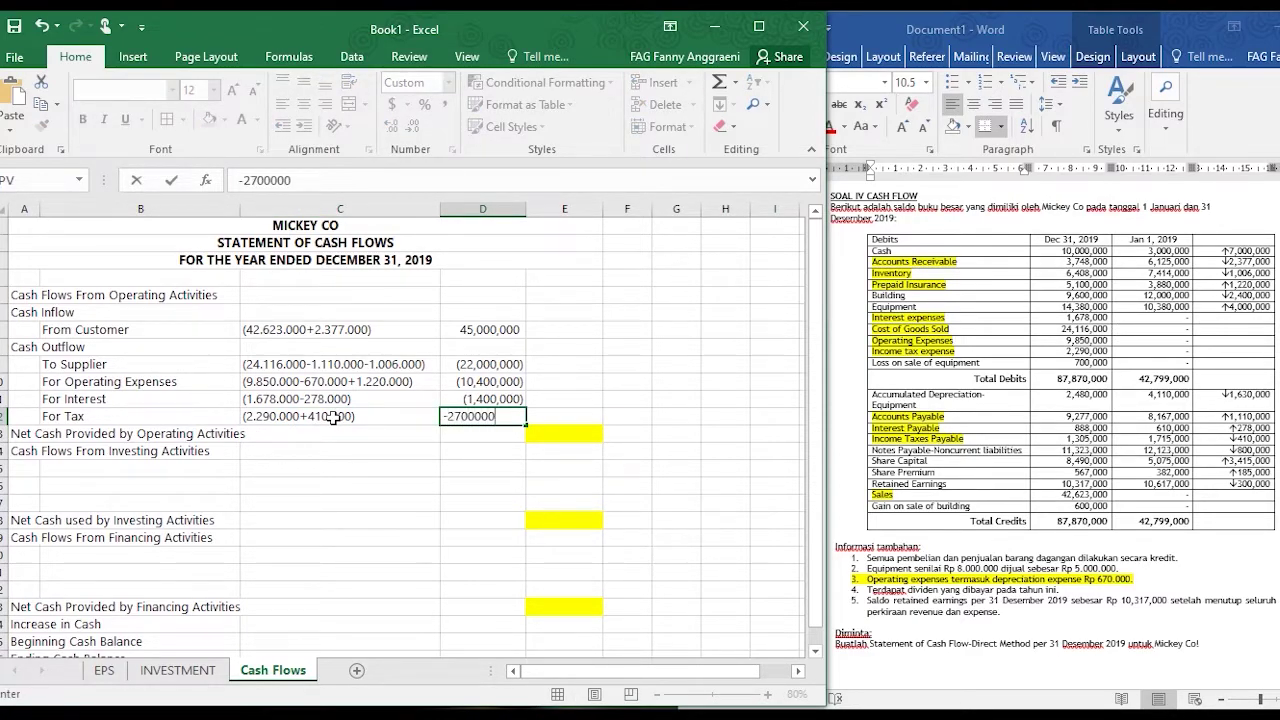
key(Tab)
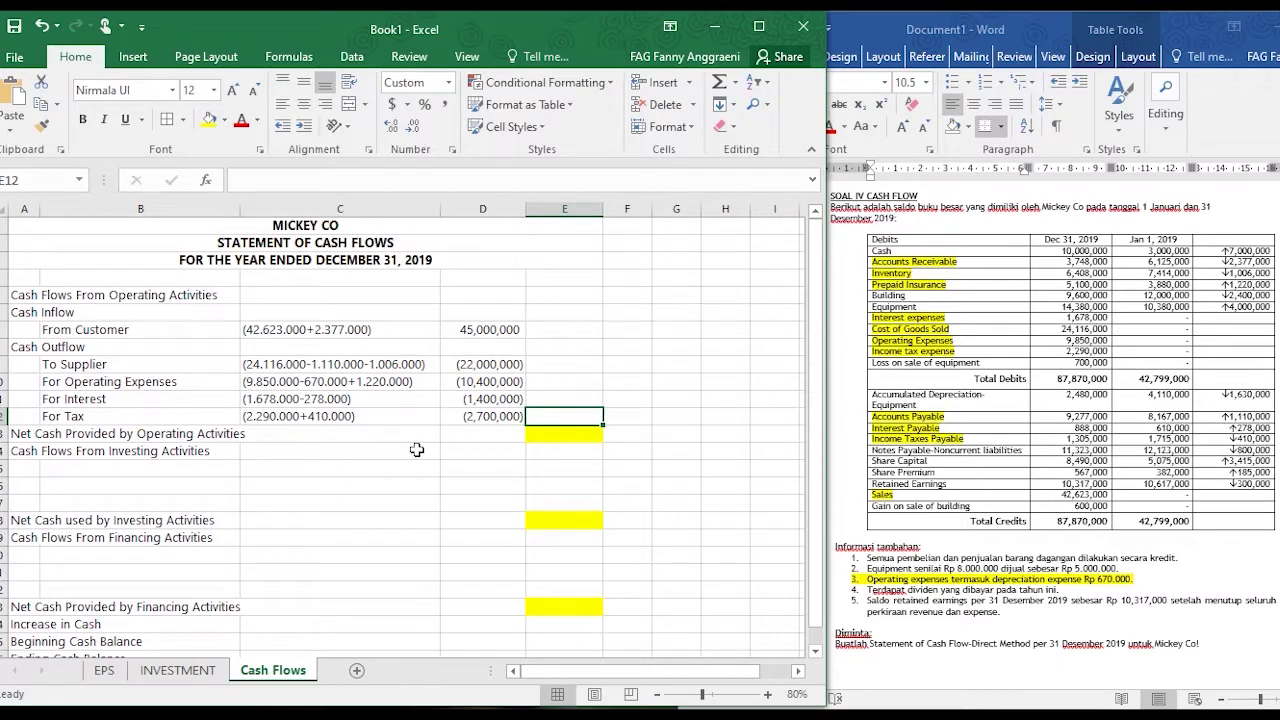
- Total the operating cash flows D7:D12 with SUM in cell E13, beside Net Cash Provided by Operating Activities
click(563, 434)
text(=SUM()
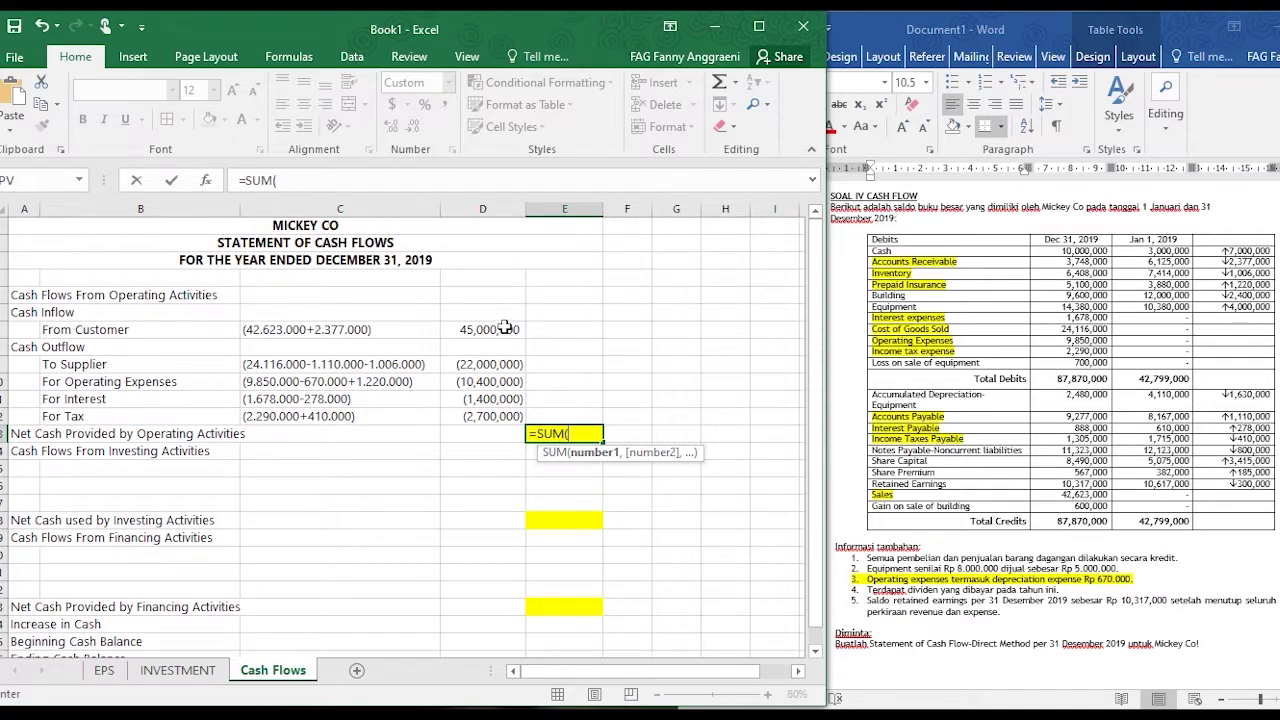
drag(505, 330, 498, 423)
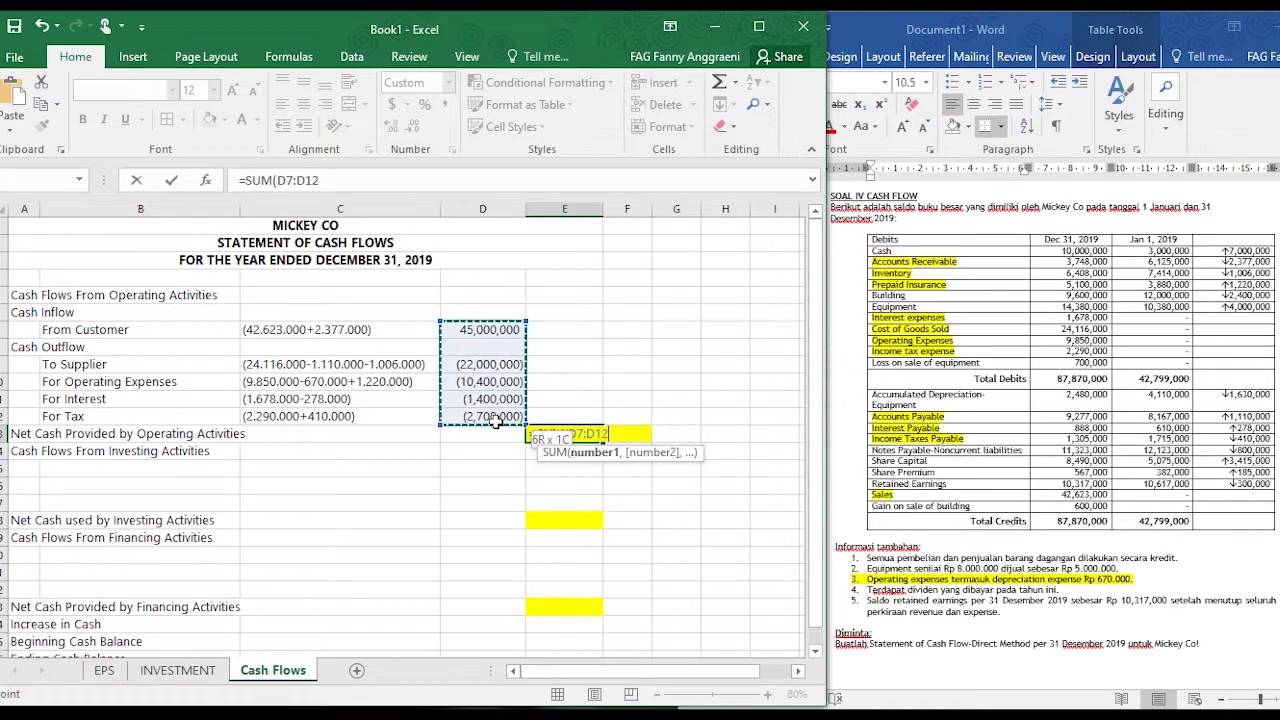
key(Return)
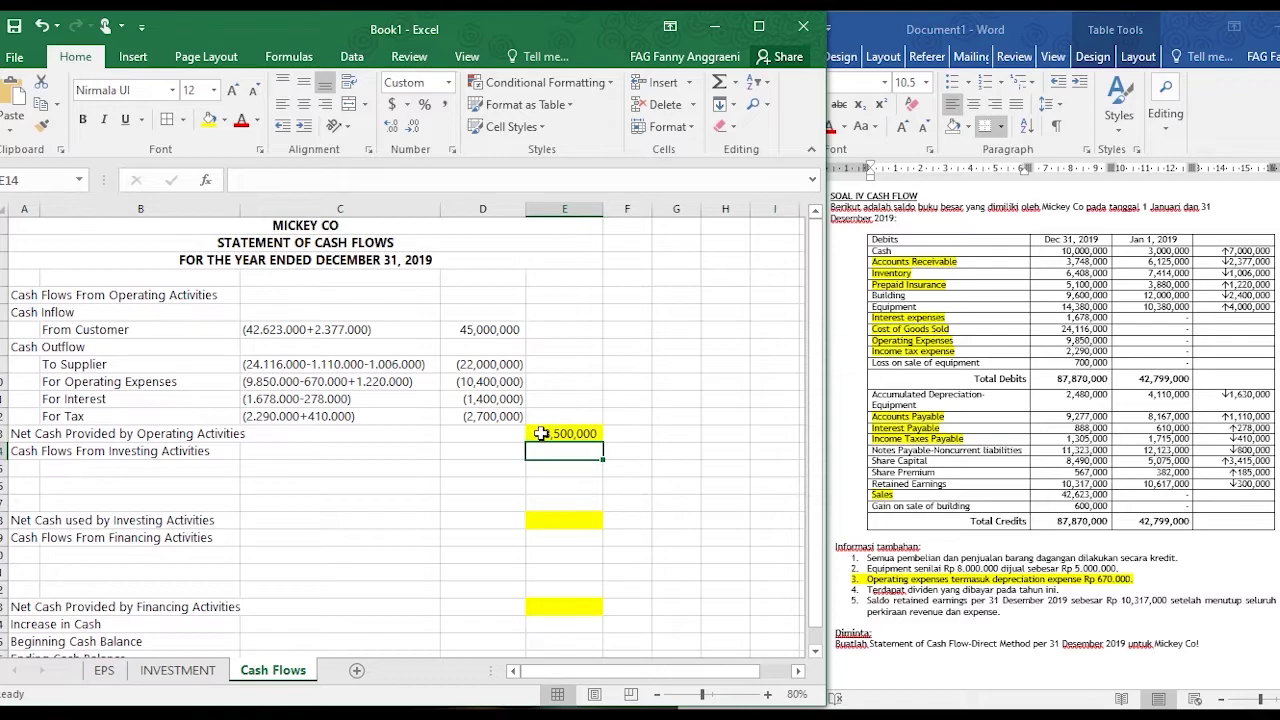
click(541, 433)
click(105, 432)
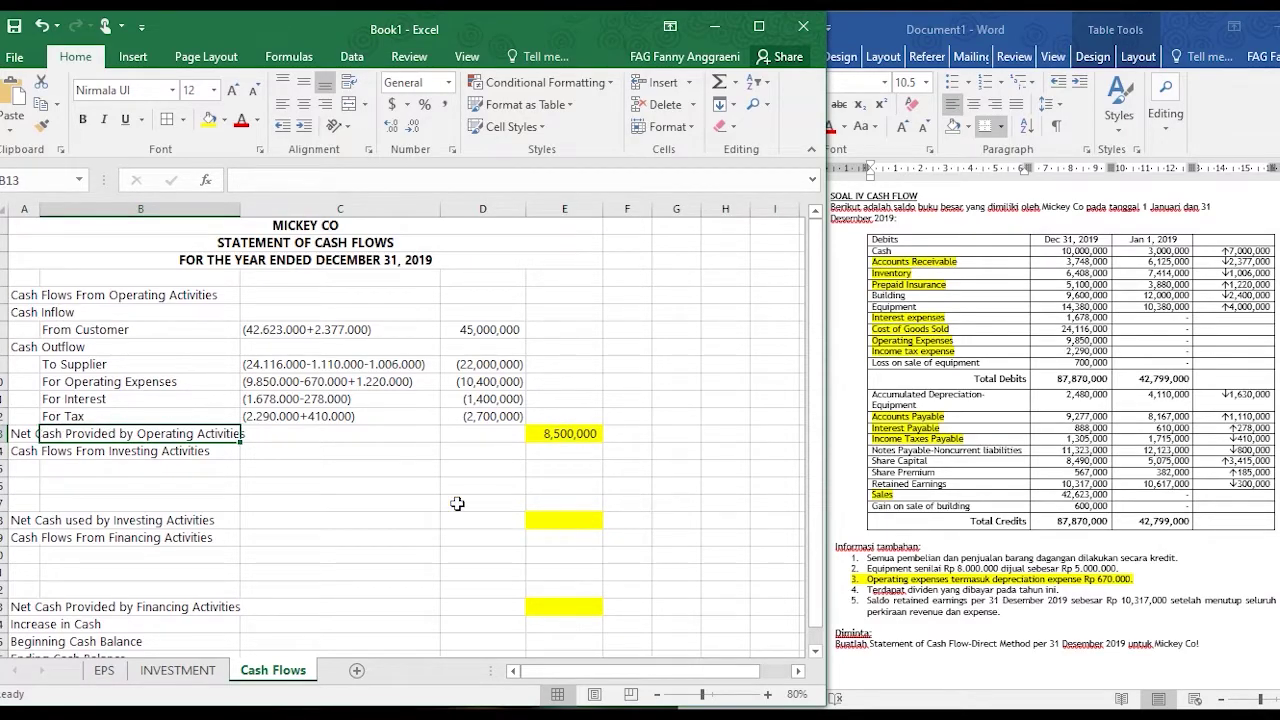
- Highlight the Building label yellow in the Word table and enter "Sale of building" under Excel's investing activities in cell B15
click(48, 469)
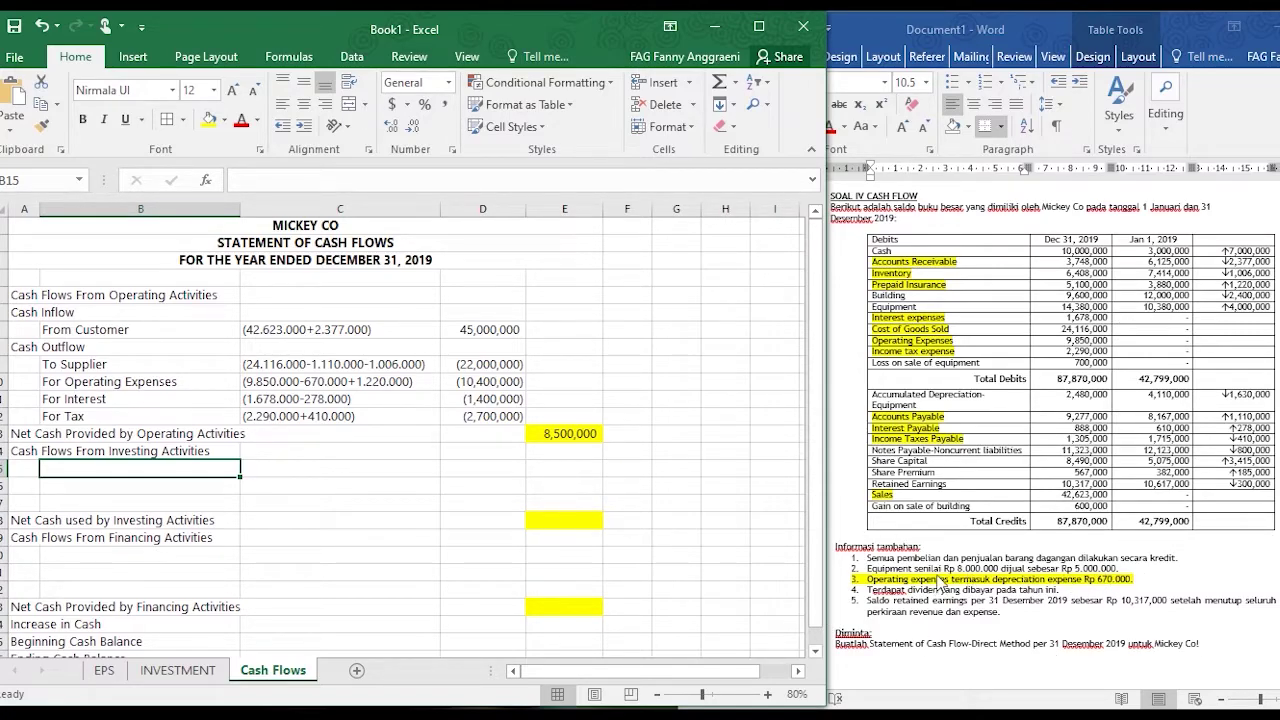
click(1005, 578)
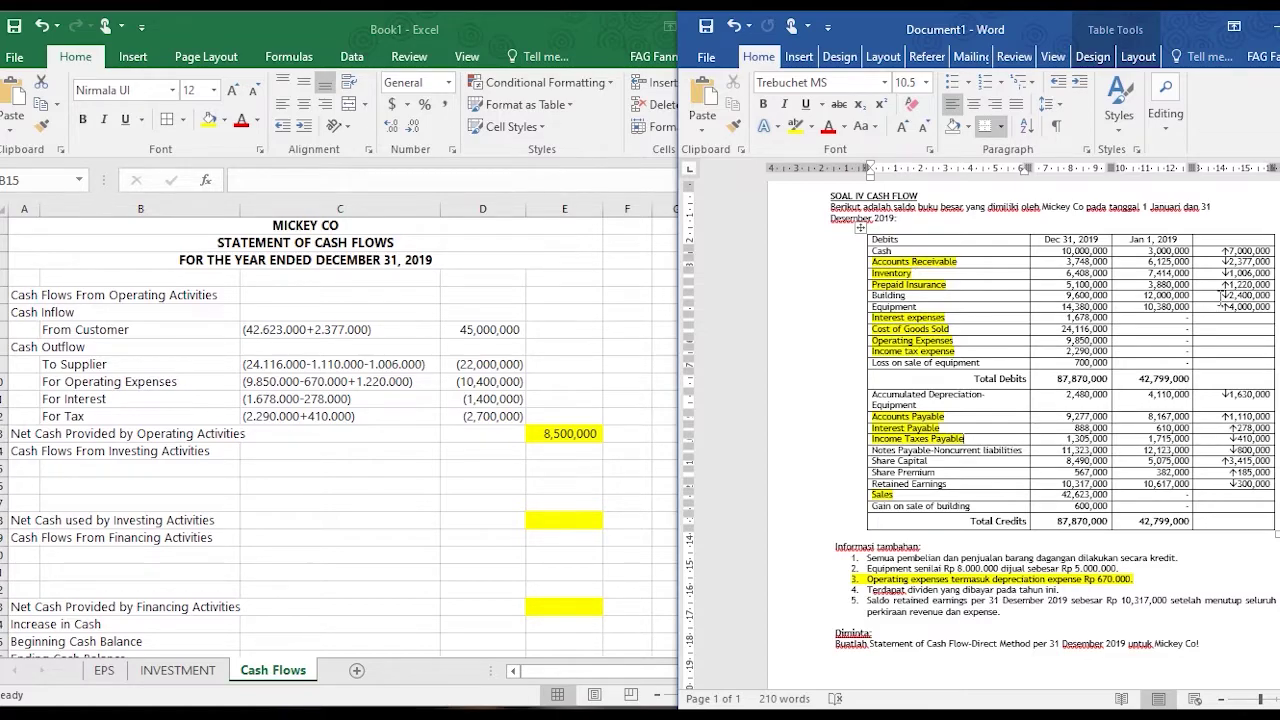
click(1216, 300)
drag(924, 296, 877, 296)
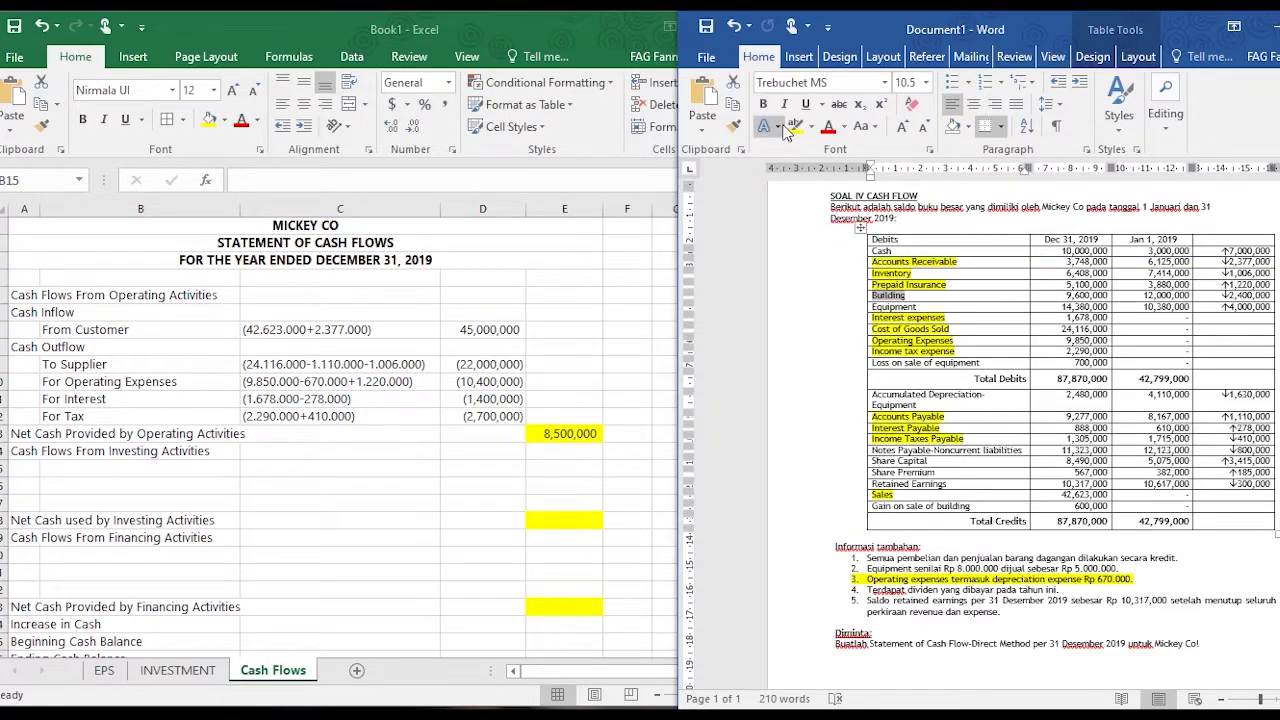
click(174, 458)
text(Sale of building)
key(Tab)
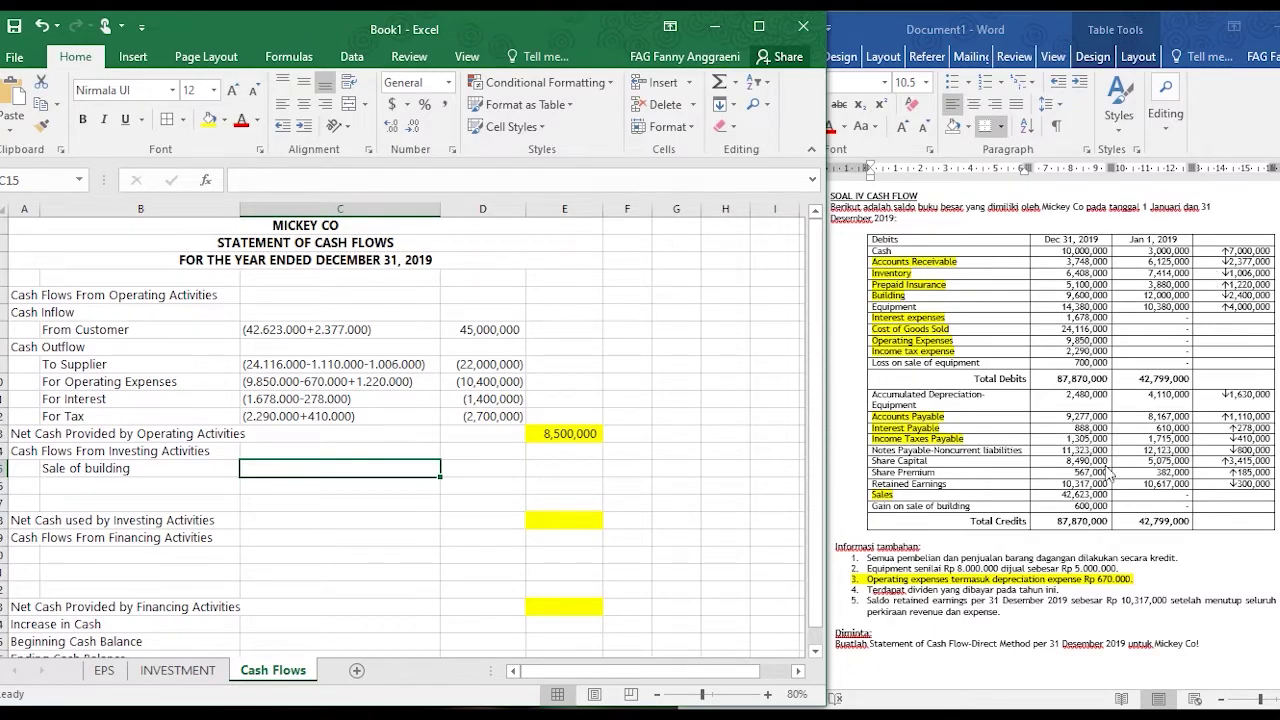
- Start the Sale of building calculation in cell C15 with "(2.400.000" and highlight Word's Gain on sale of building label yellow
text((2.400.000)
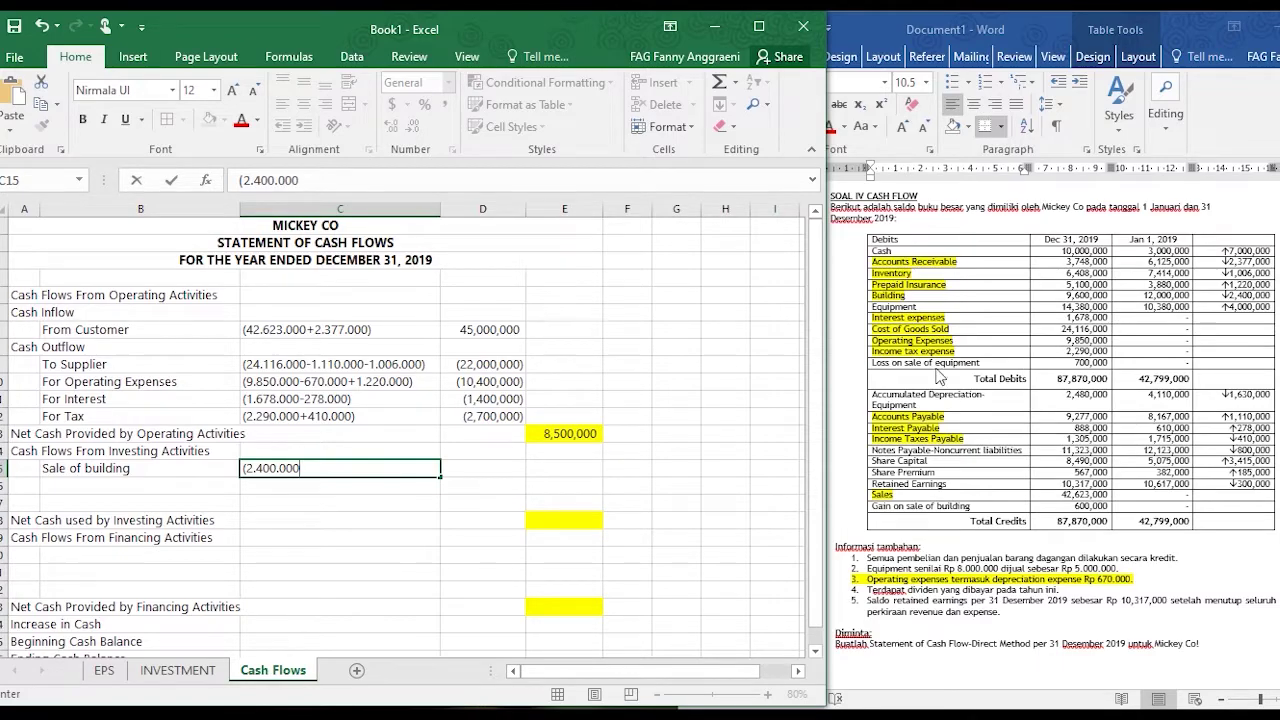
click(1005, 522)
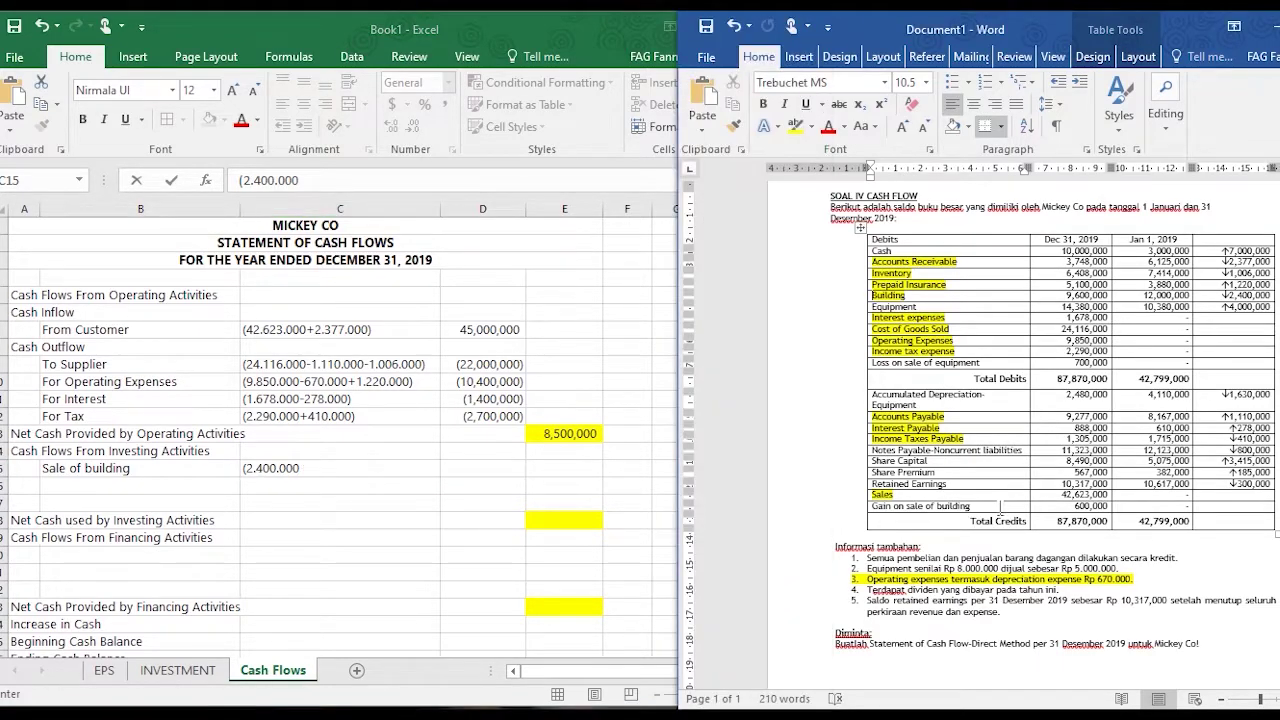
drag(970, 505, 871, 506)
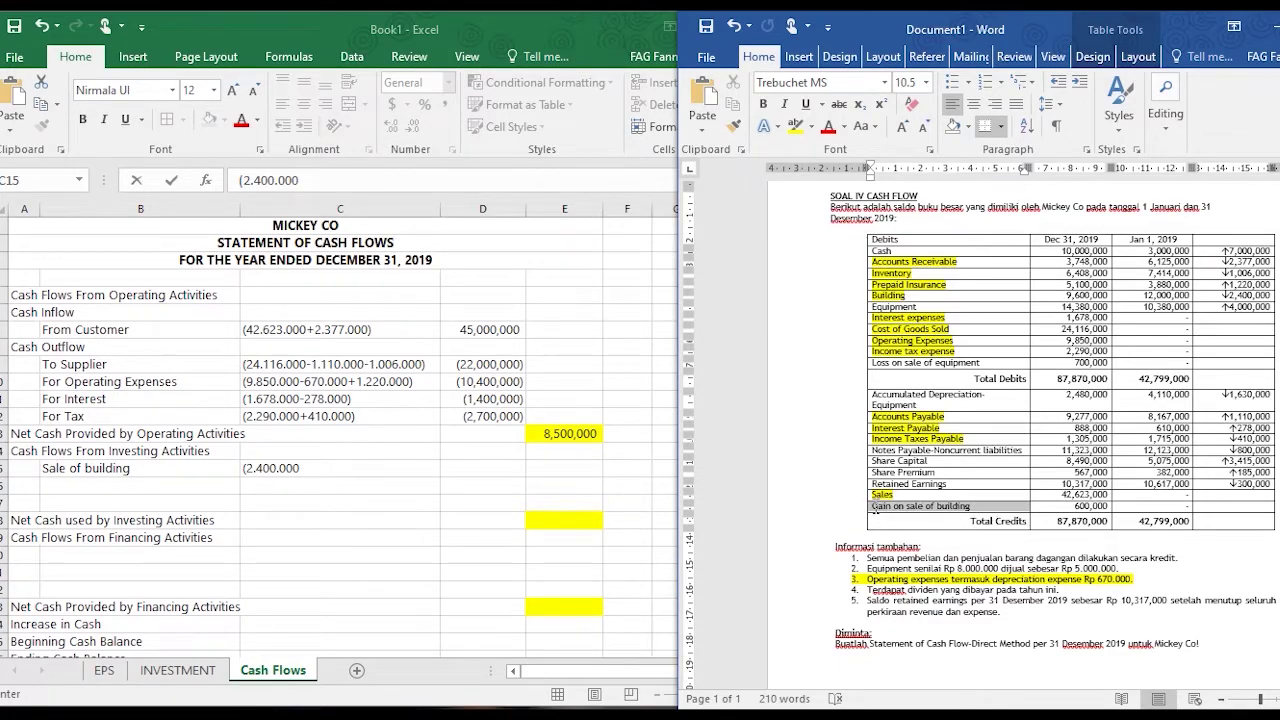
click(794, 126)
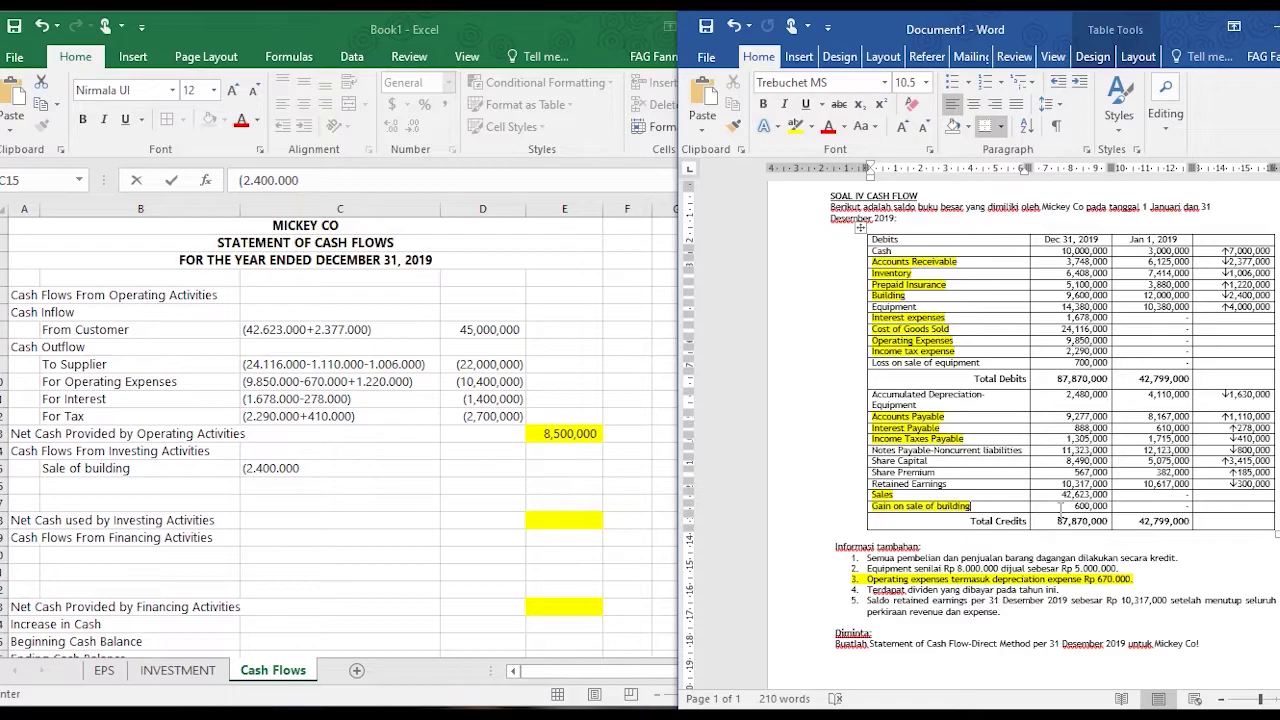
- Complete Excel's Sale of building calculation with "+600.000)" and enter 3000000 as its amount in cell D15
click(311, 469)
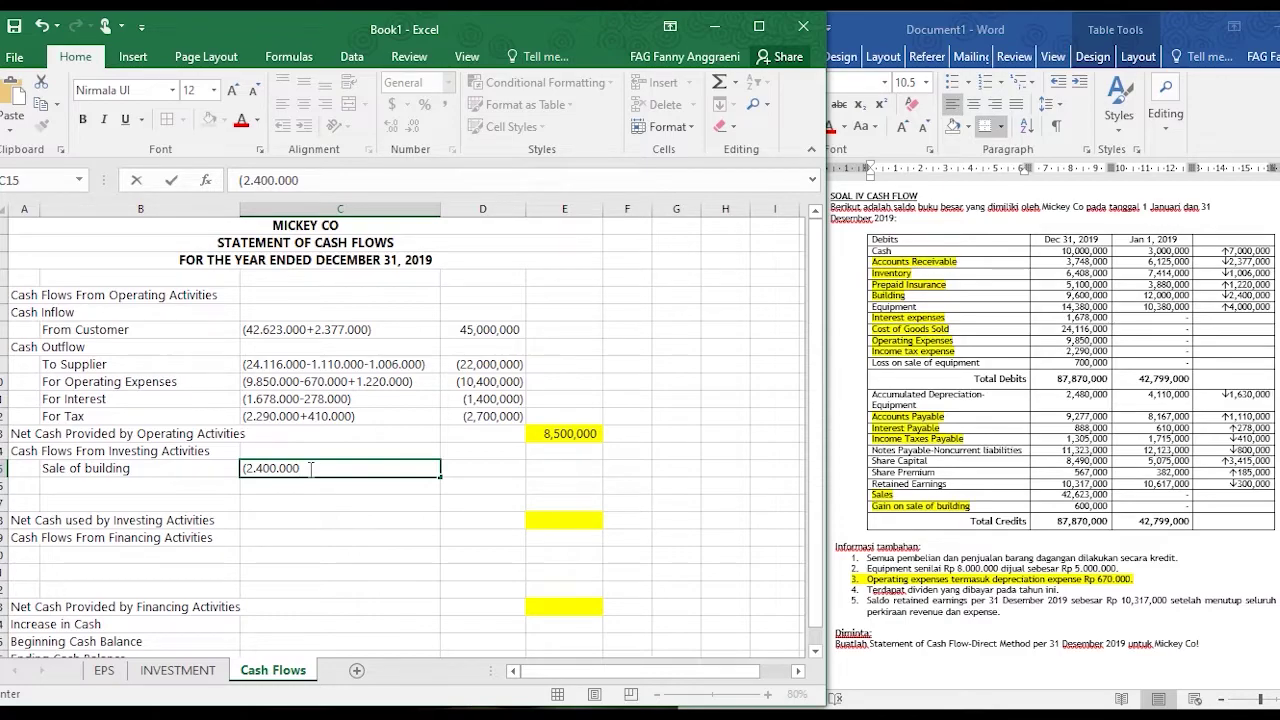
text(+600.000)
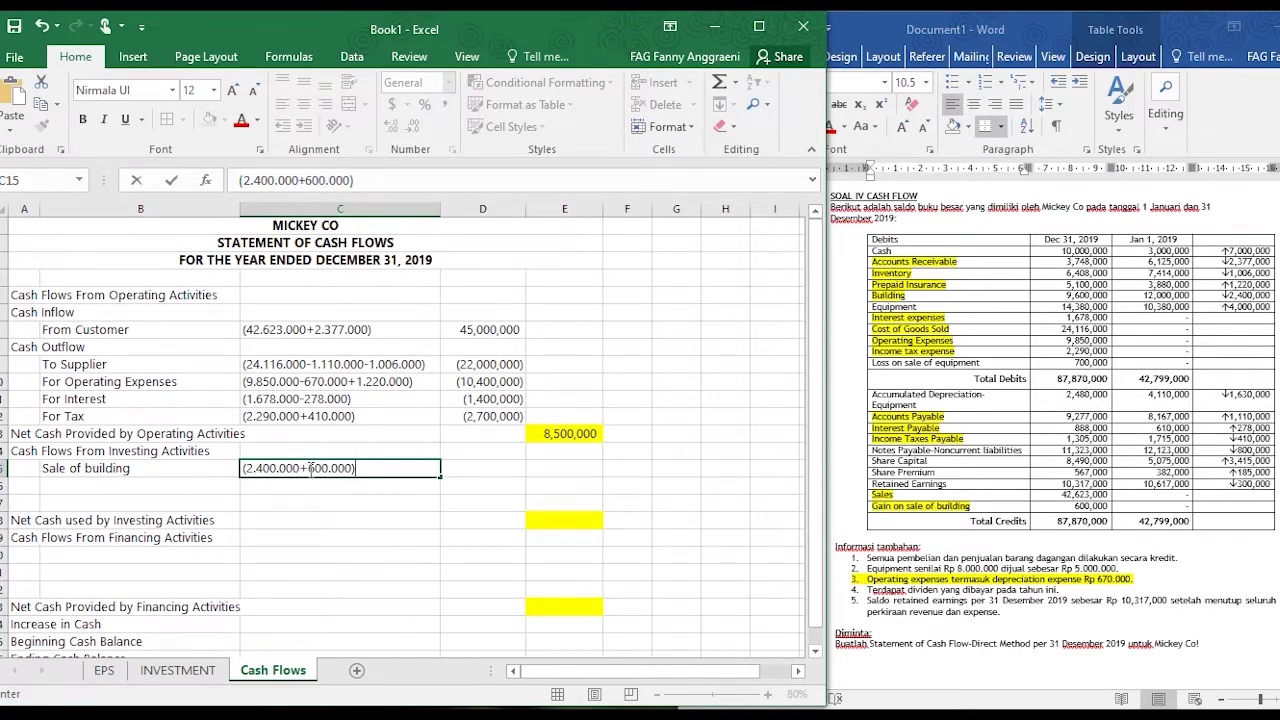
key(Tab)
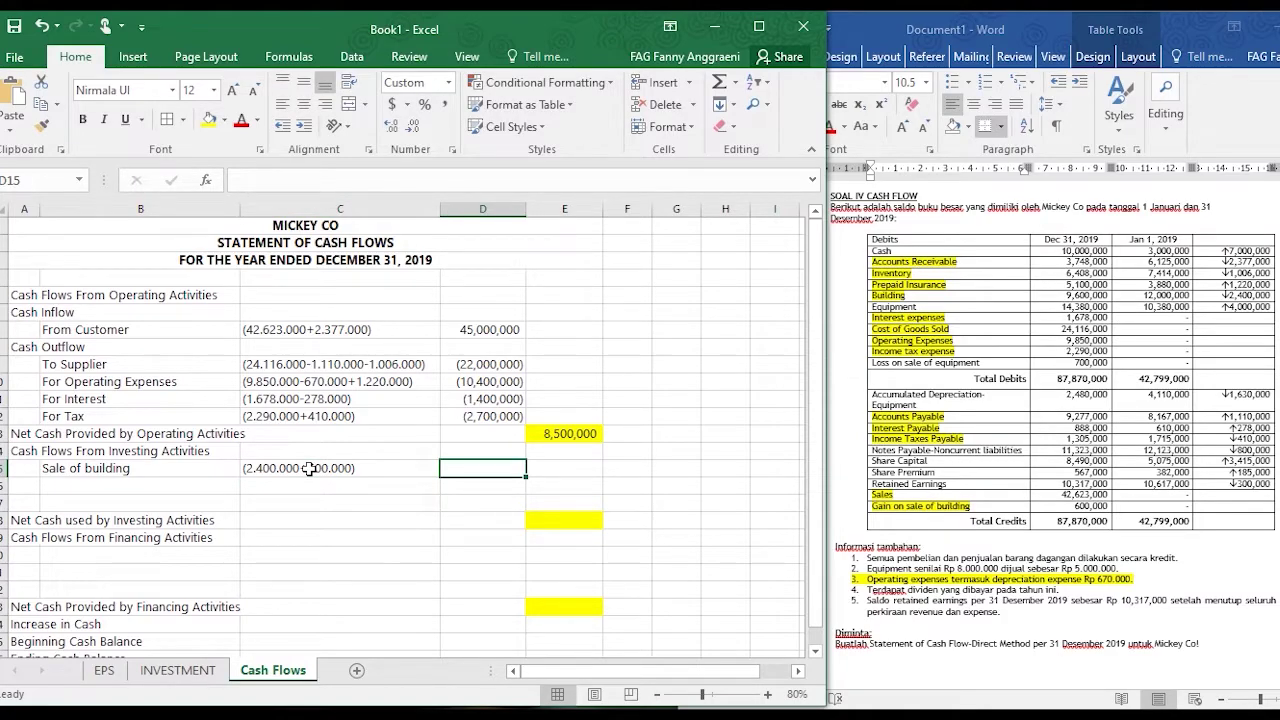
text(3000000)
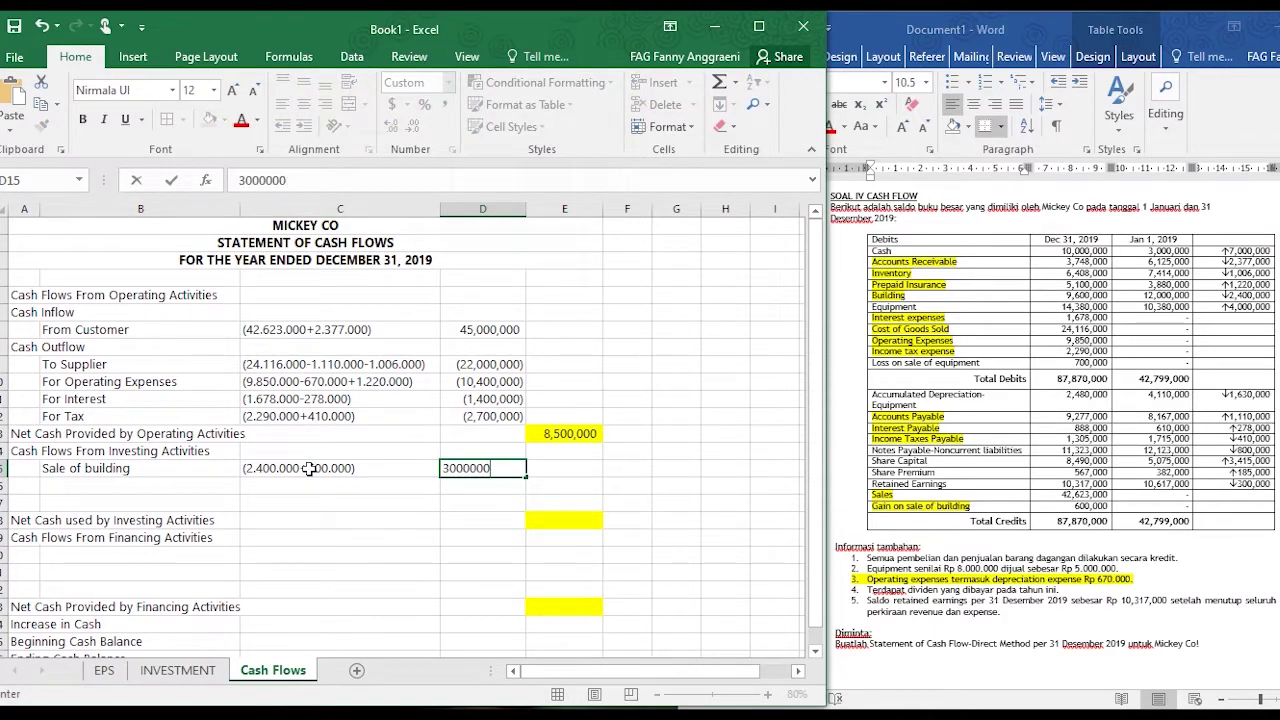
key(Tab)
- Highlight note 2 about the equipment sale yellow in Word's additional information list
click(226, 482)
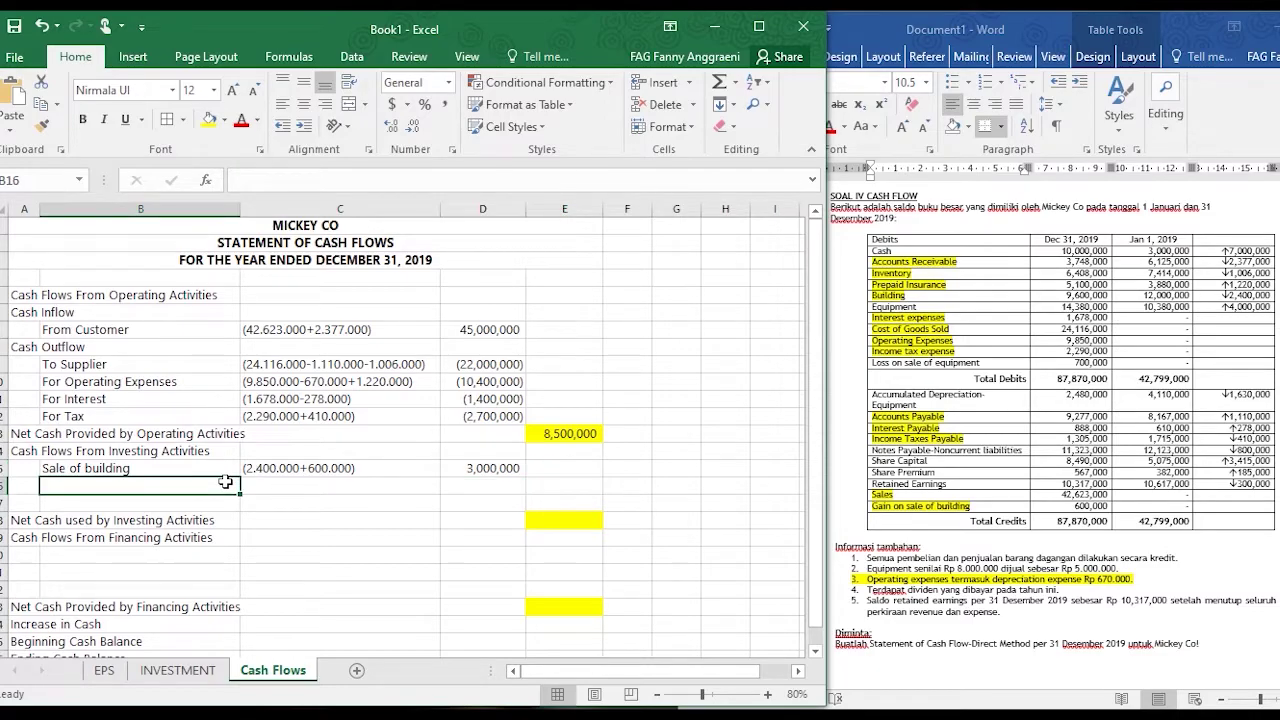
click(925, 318)
double_click(905, 306)
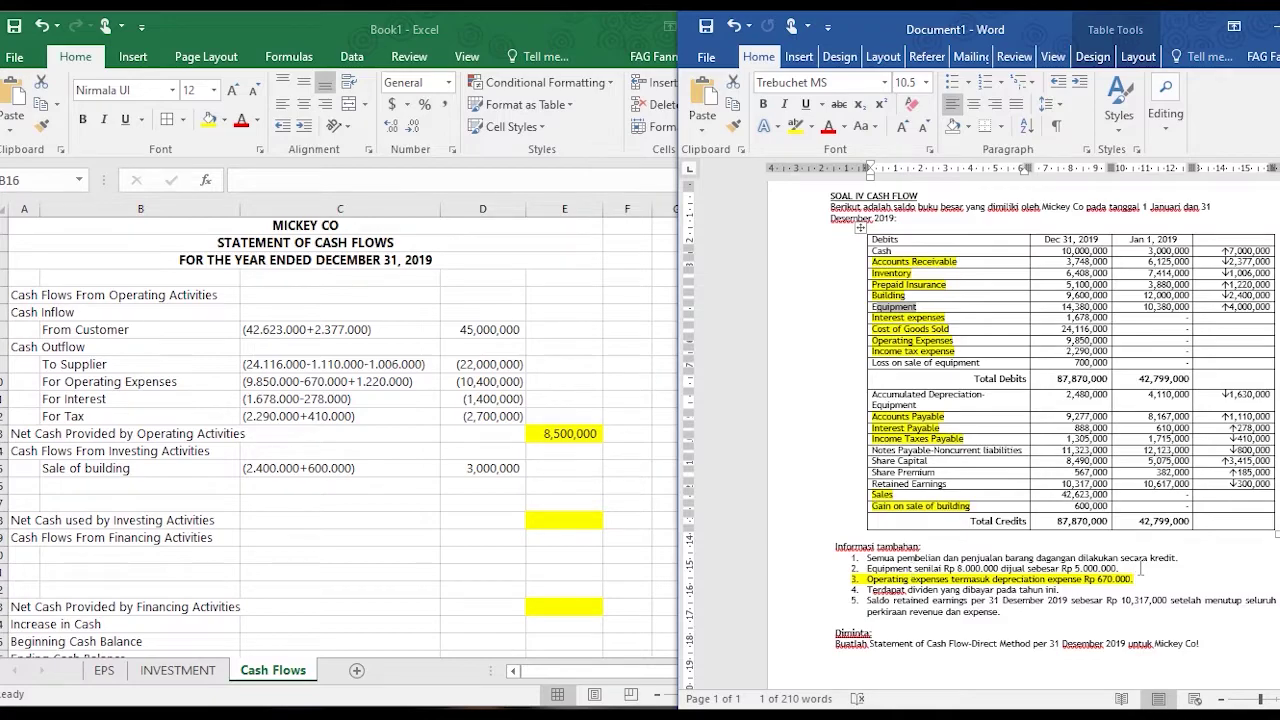
drag(1138, 568, 866, 568)
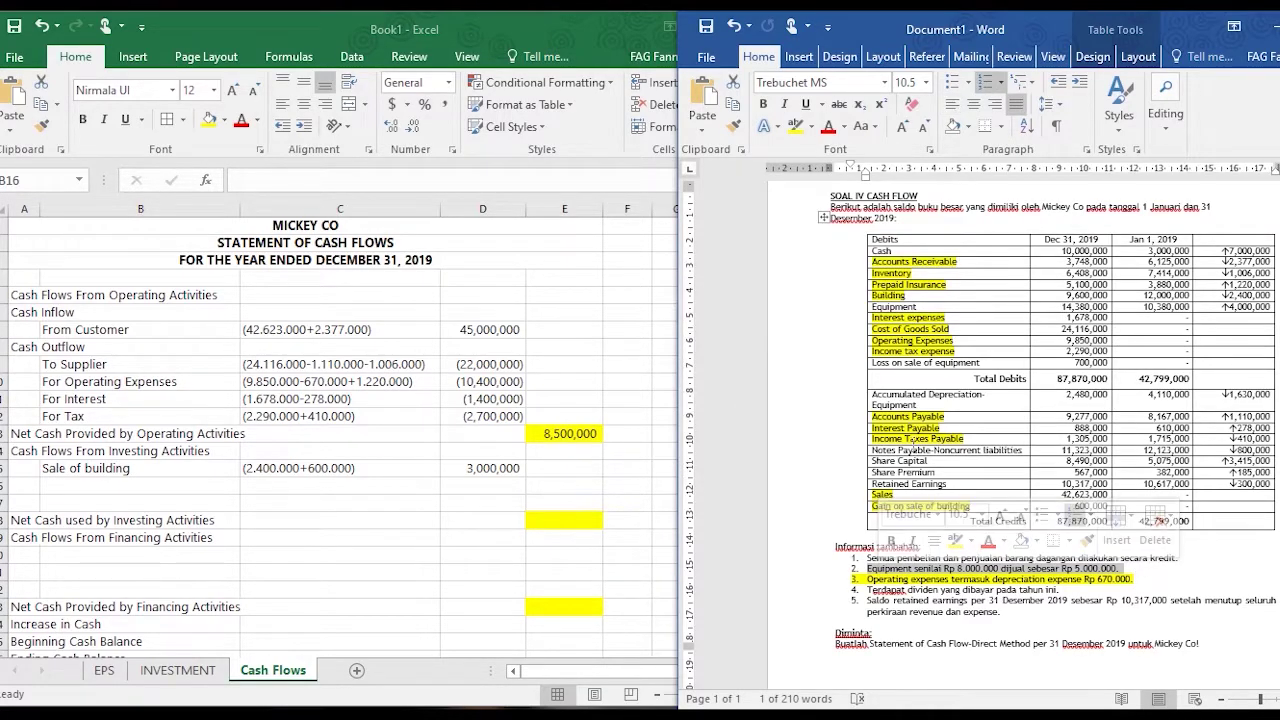
click(790, 127)
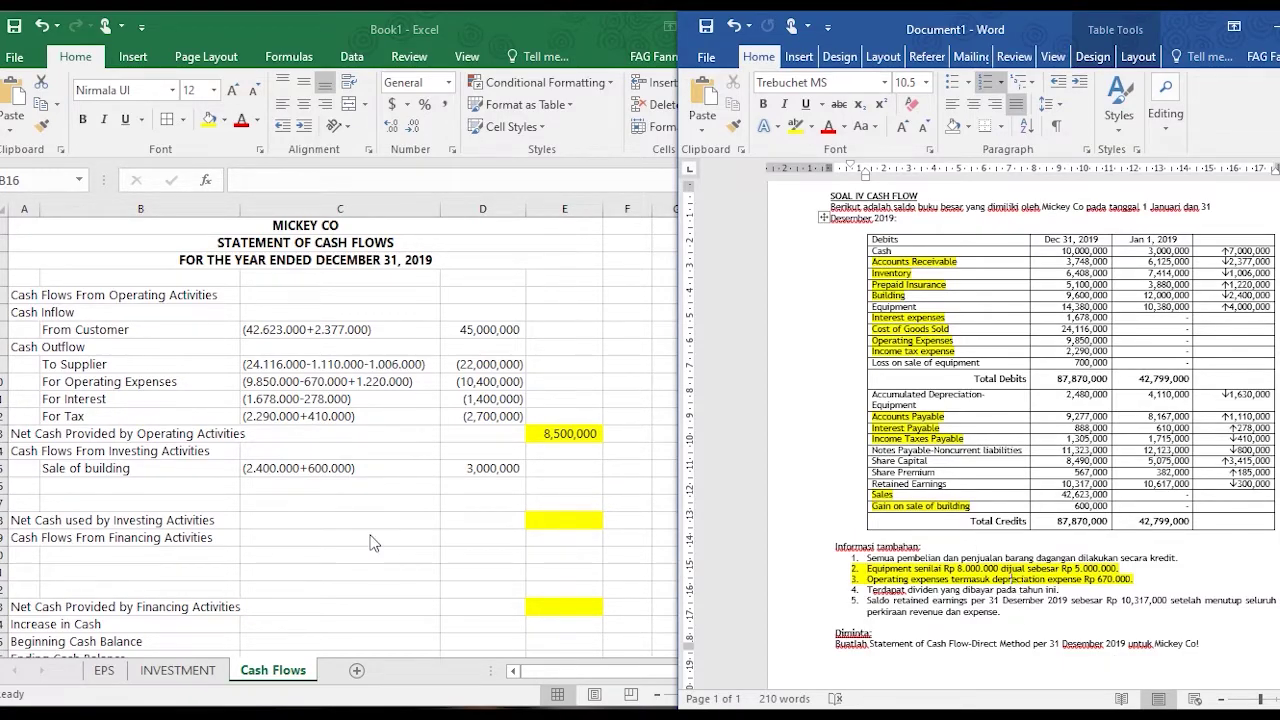
- Add "Sale of equipment" in Excel cell B16 under investing activities and enter 5000000 as its amount in cell D16
click(133, 568)
text(Sle)
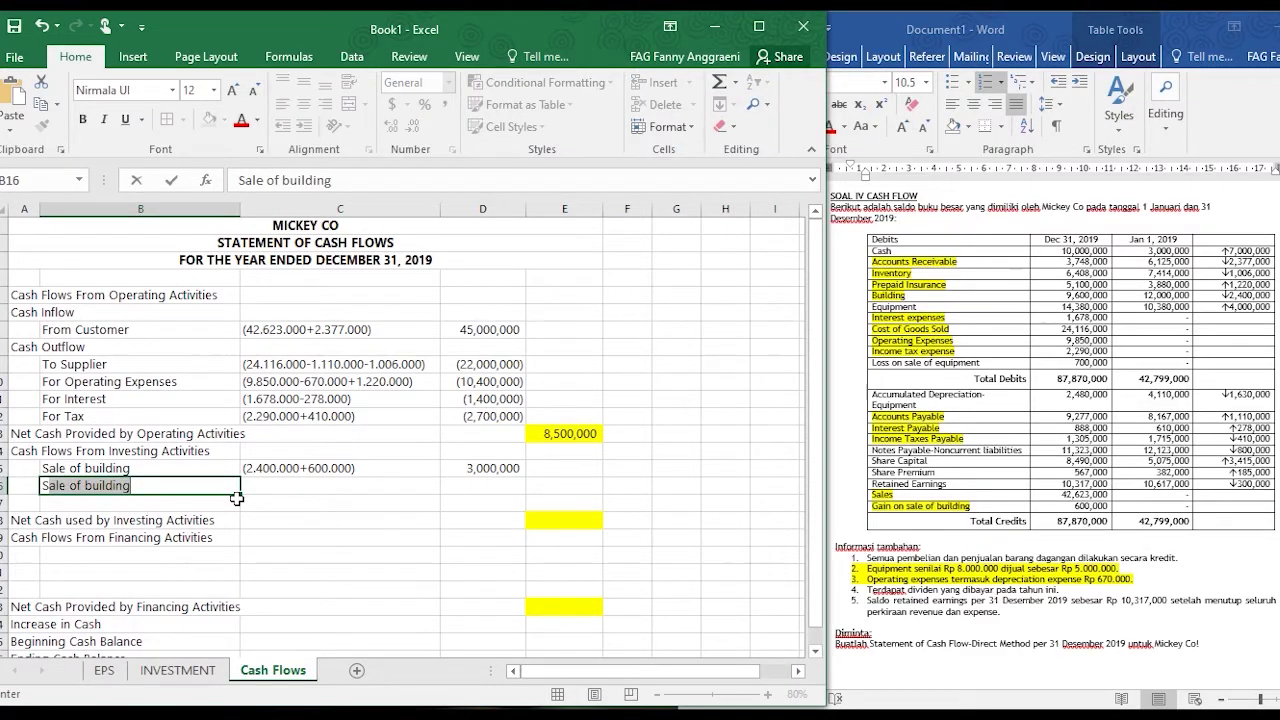
key(BackSpace)
key(BackSpace)
text(ale of equipment)
key(Tab)
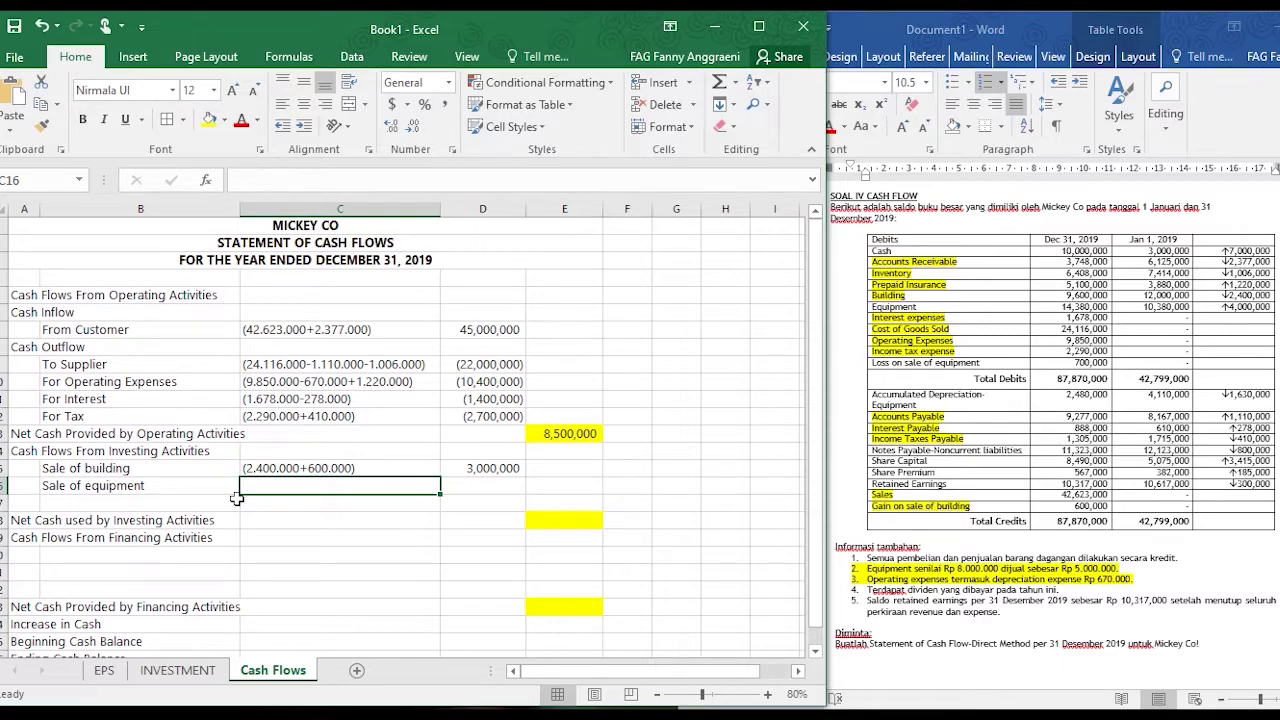
key(Tab)
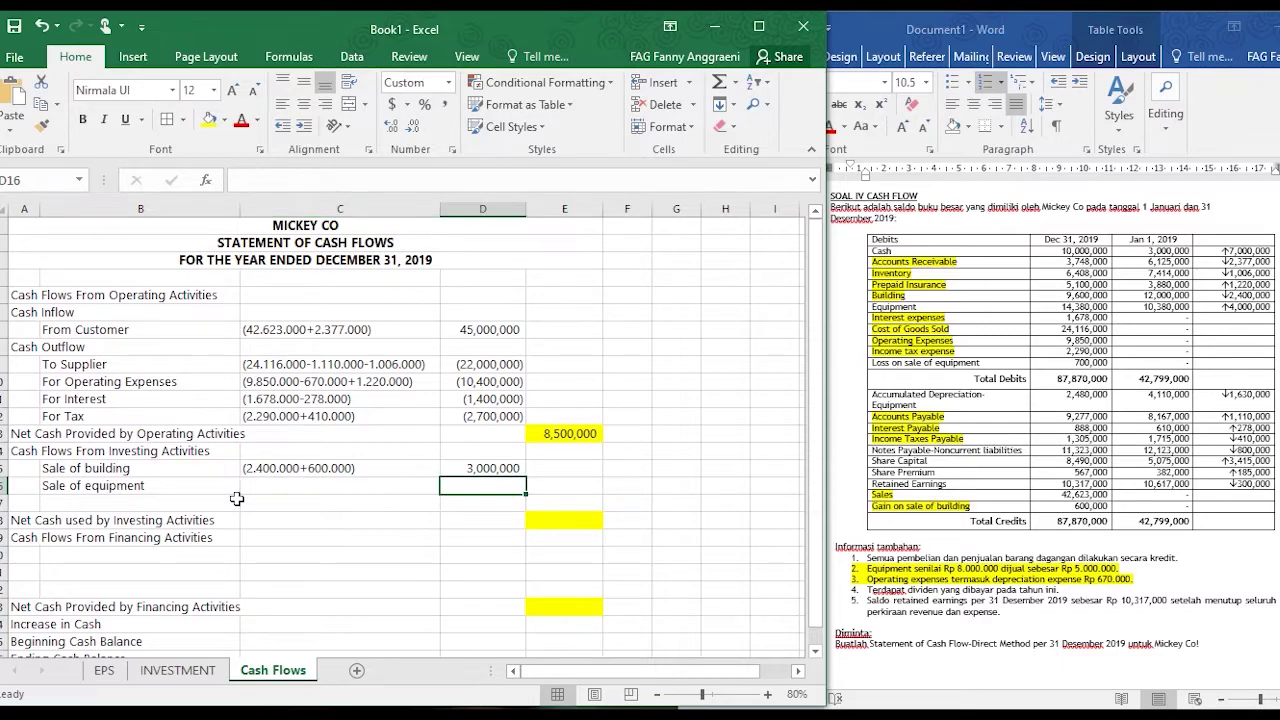
text(5000000)
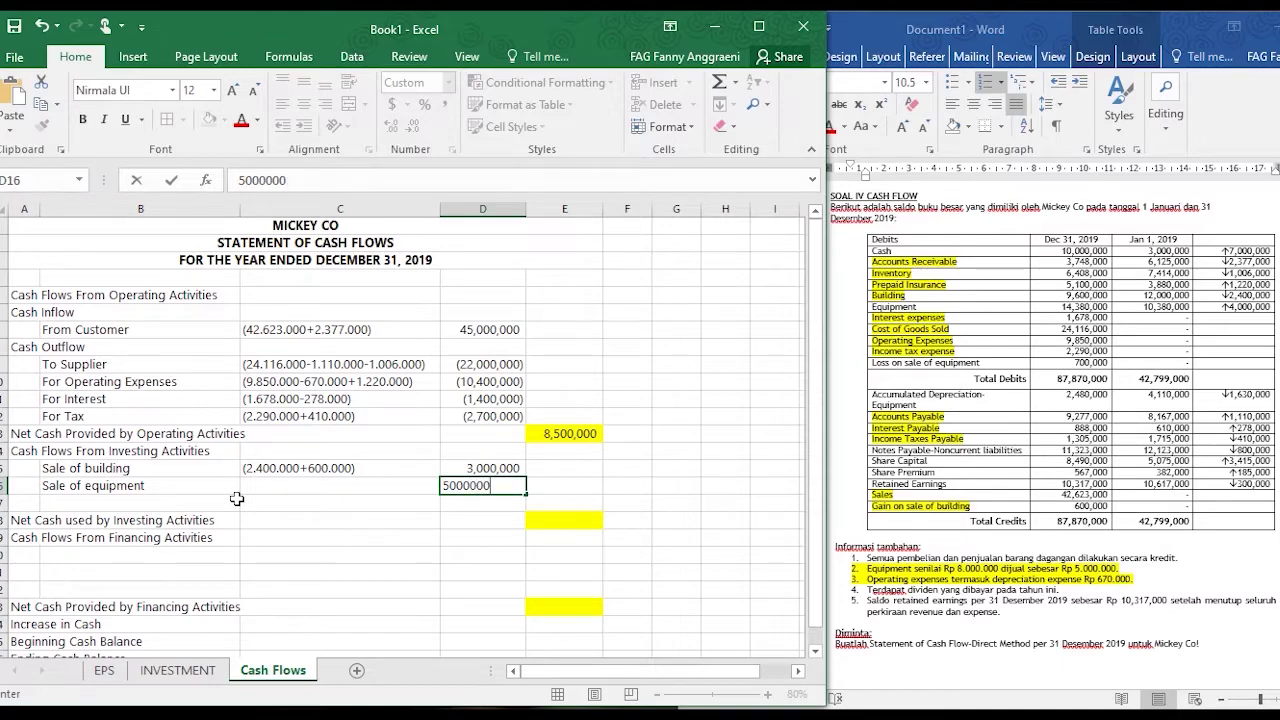
key(Tab)
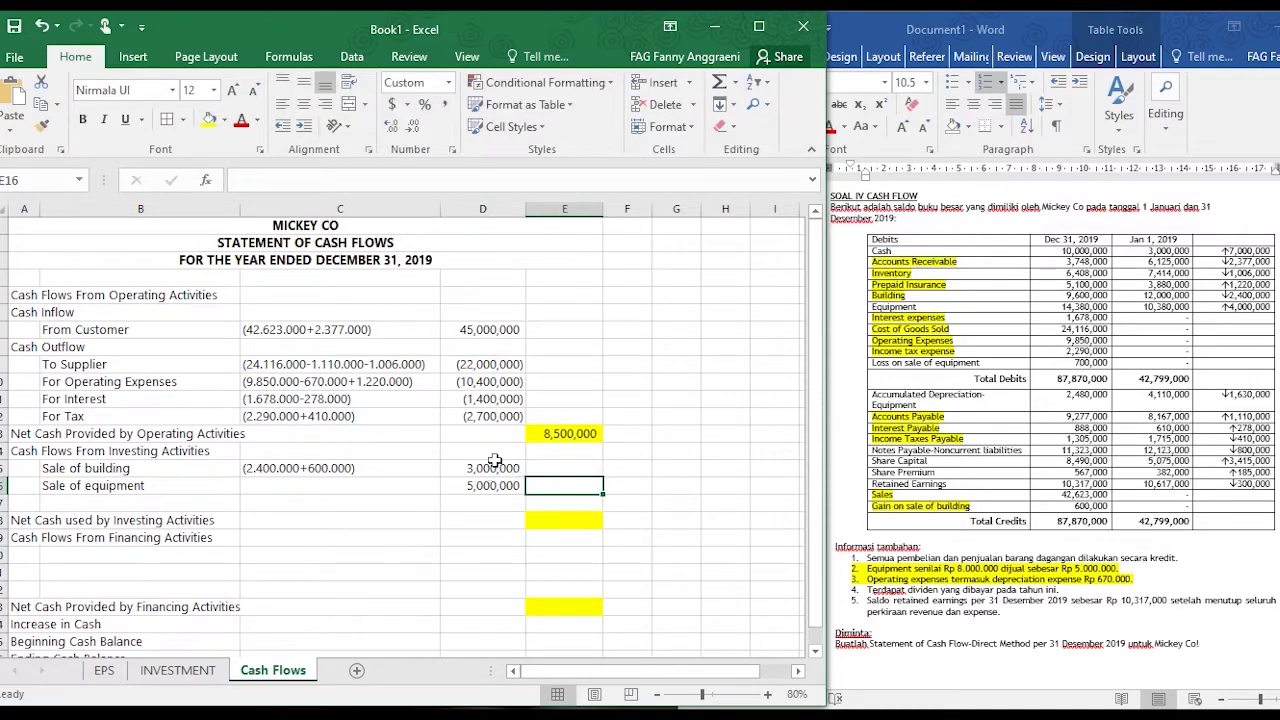
- Enter the heading "EQUIPMENT" in cell G4, in the empty area beside the statement
click(96, 503)
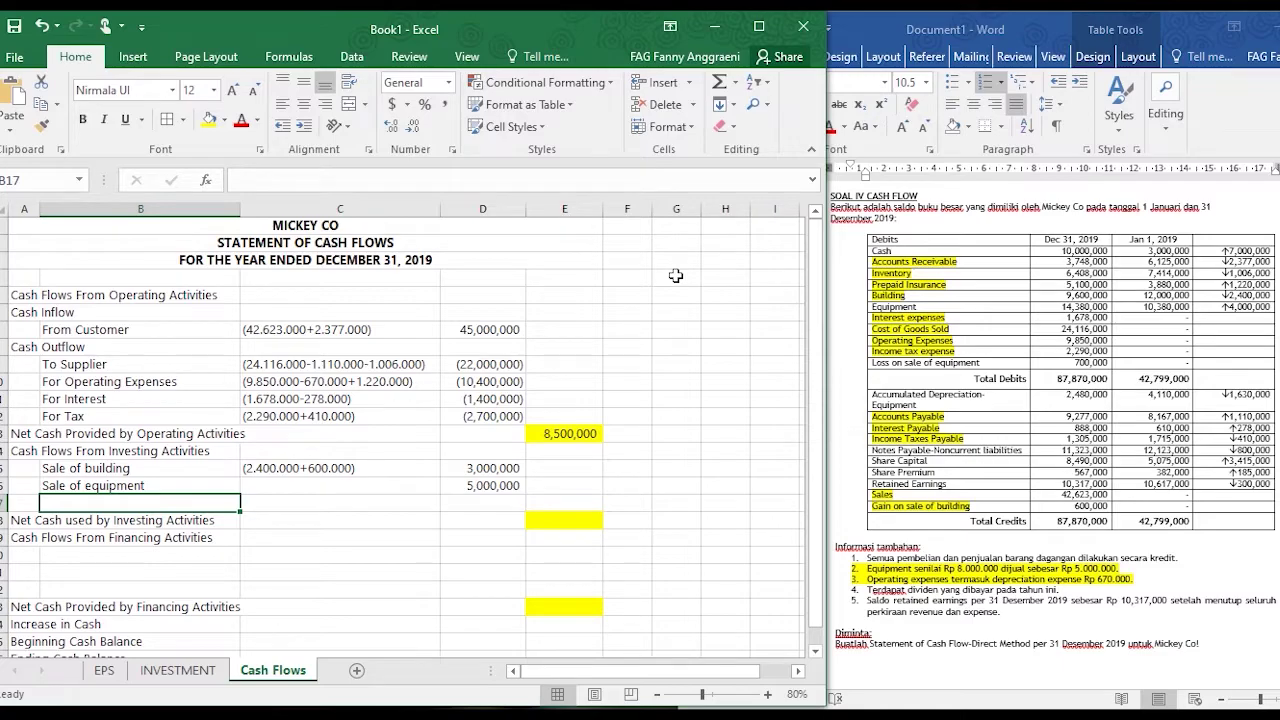
drag(673, 277, 718, 279)
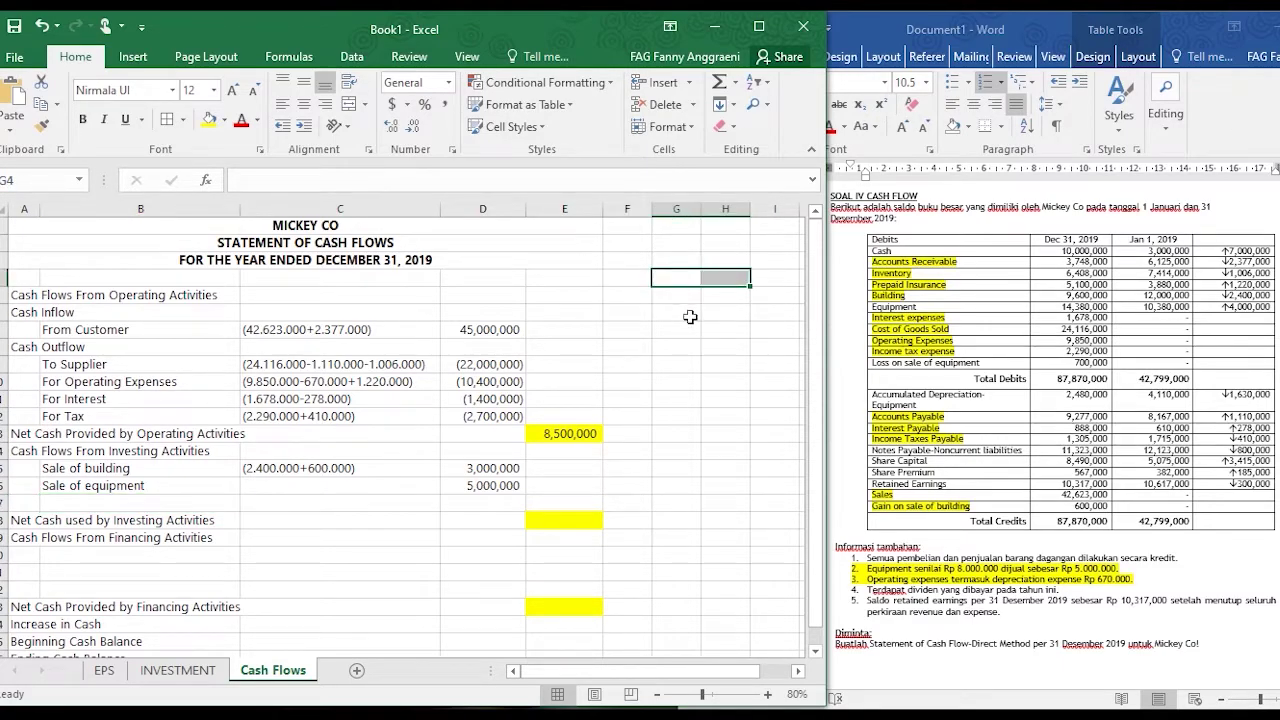
text(EQUIPMENT)
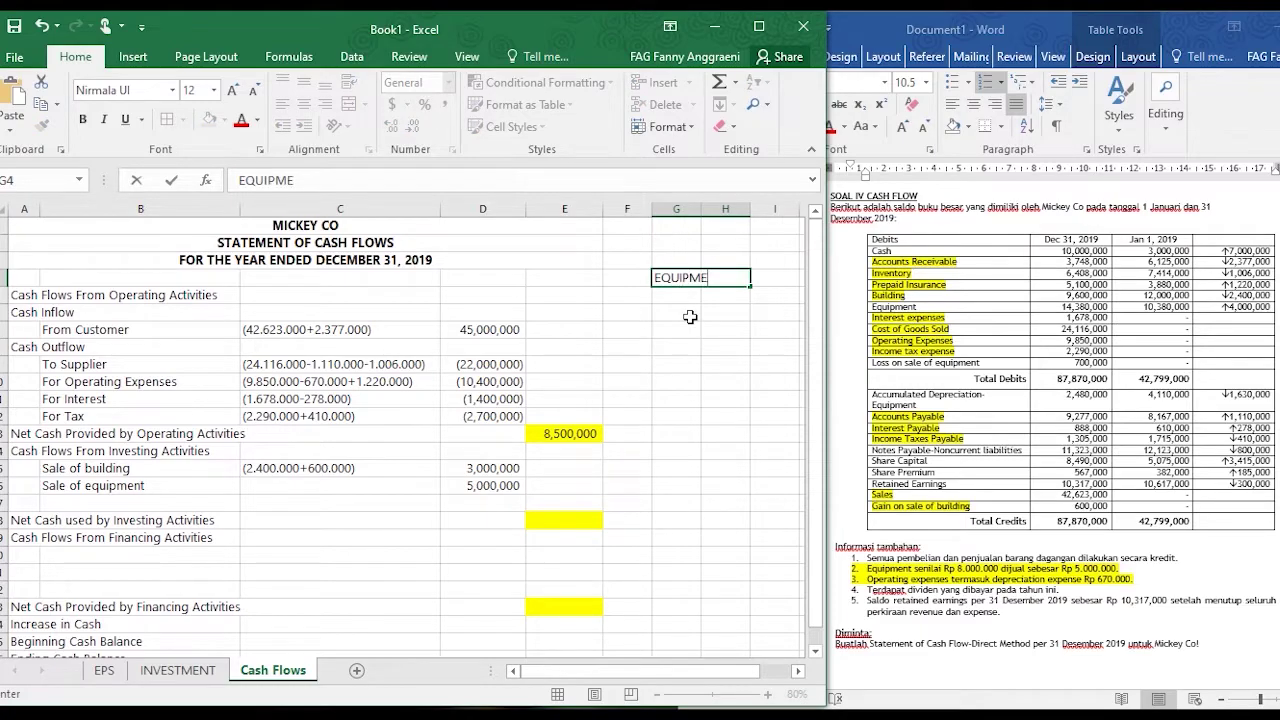
click(714, 327)
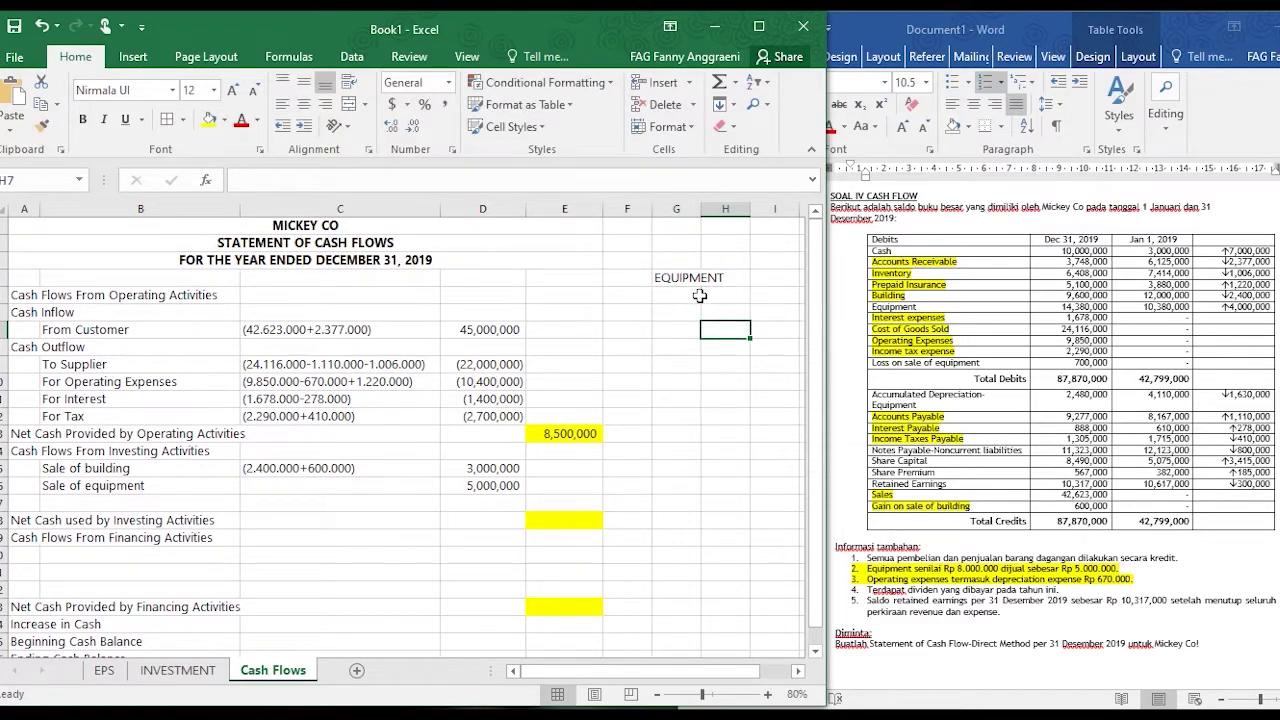
- Enter the January 1 equipment balance 10380000 in cell G5, directly below the EQUIPMENT heading
click(718, 300)
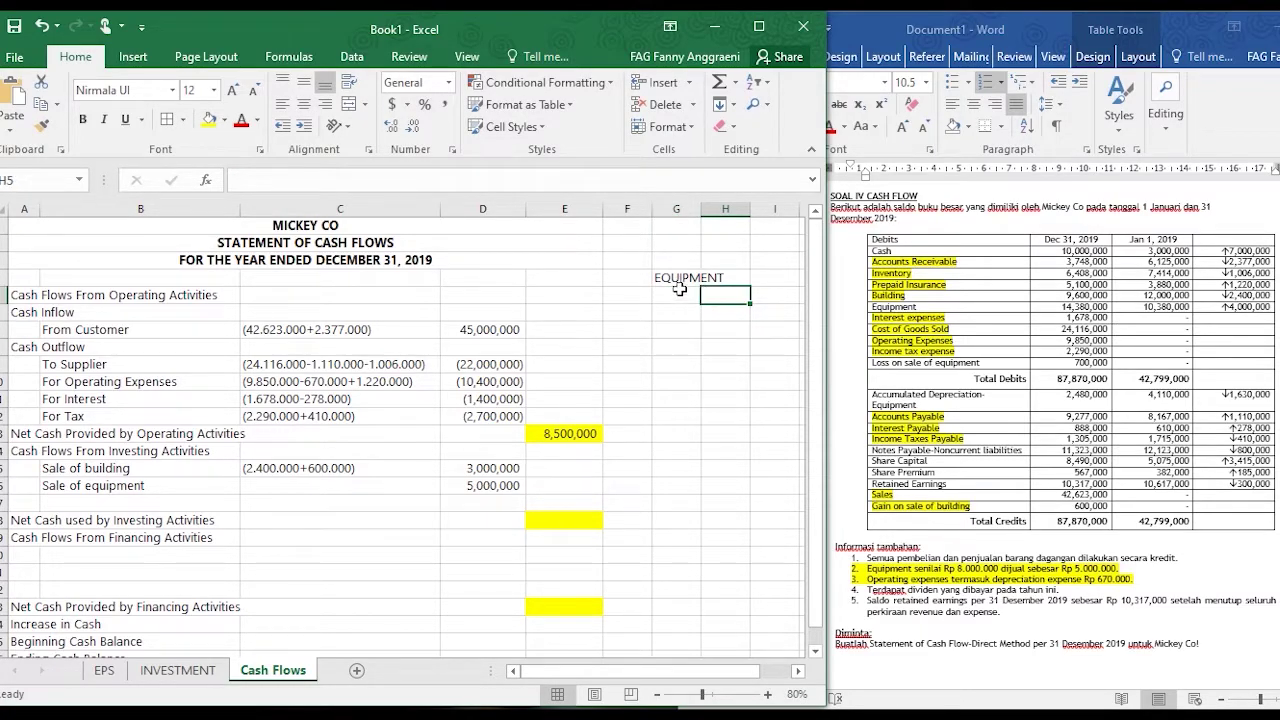
click(686, 296)
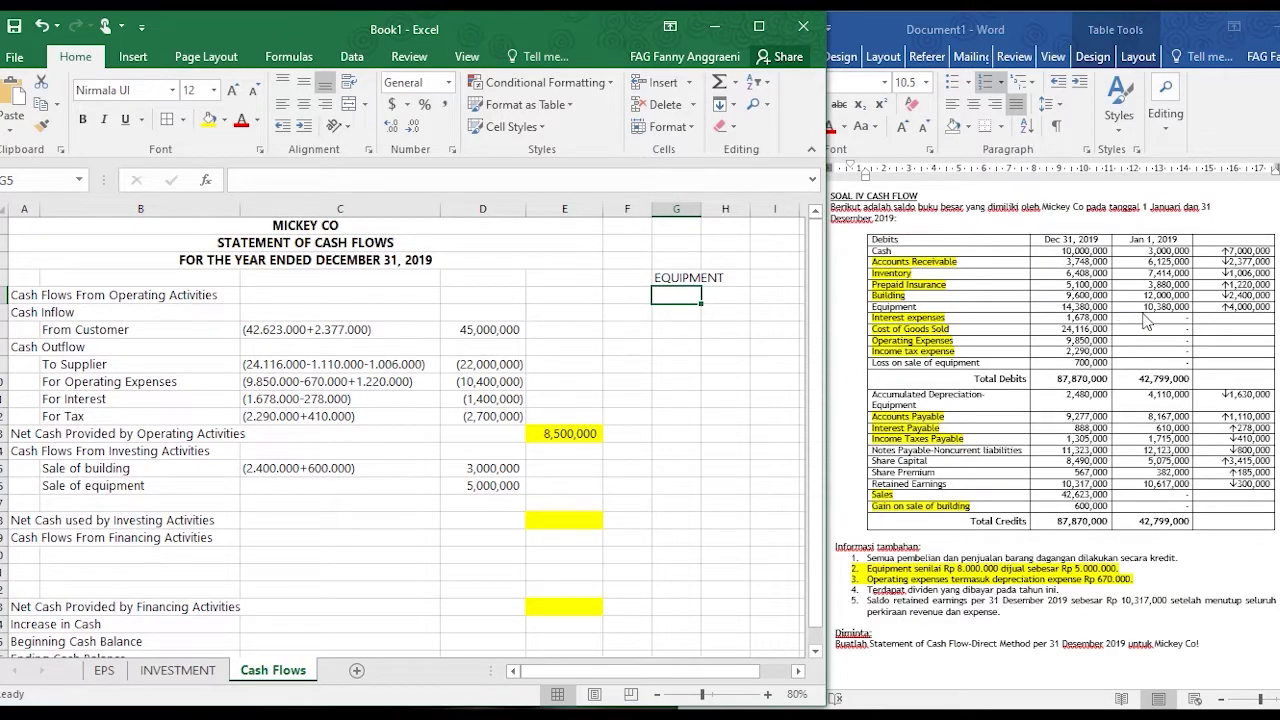
double_click(682, 298)
text(10.380)
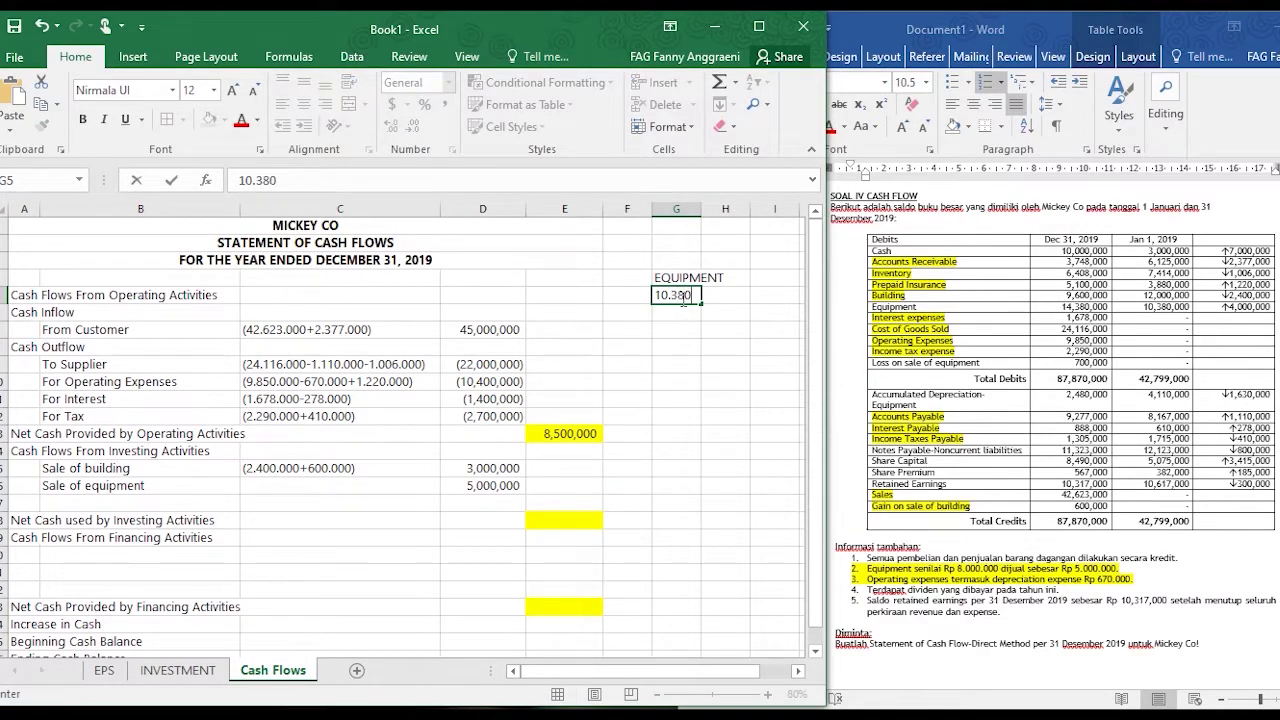
key(BackSpace)
key(BackSpace)
key(BackSpace)
text(380000)
key(Return)
key(Return)
key(Return)
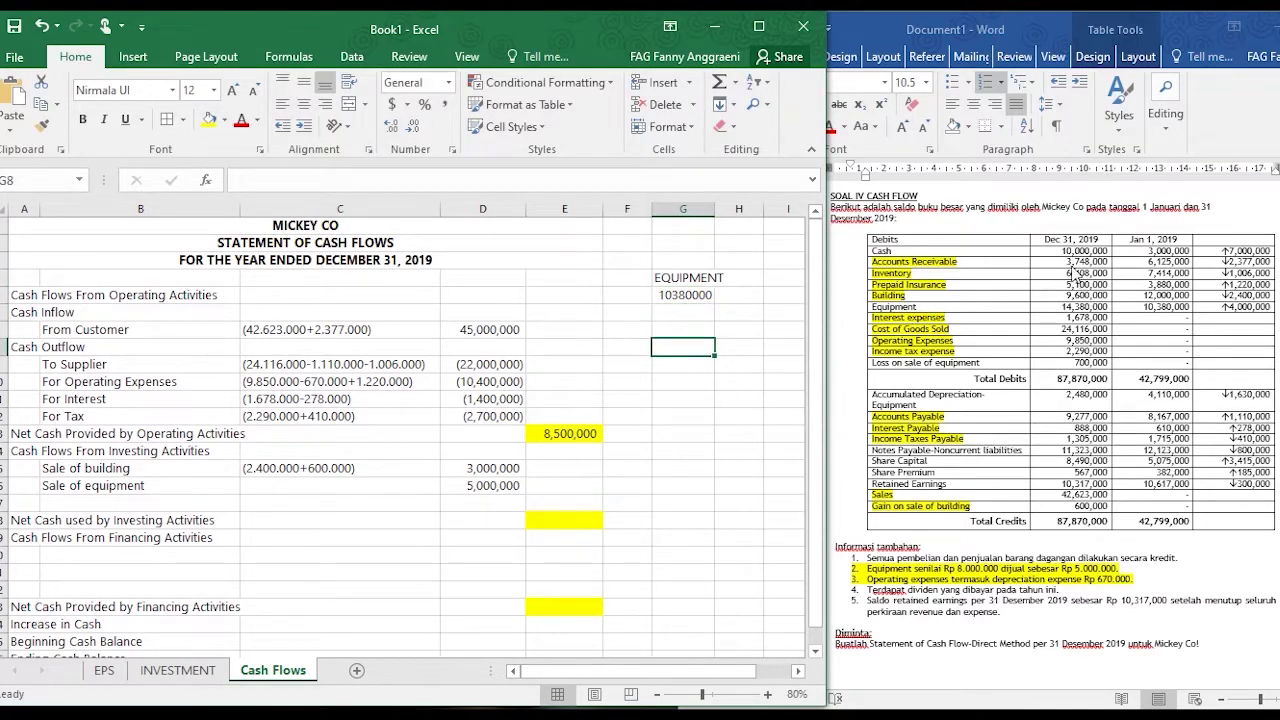
- Enter the December 31 equipment balance from Word's ledger table, 14380000, in Excel cell G7
click(1057, 318)
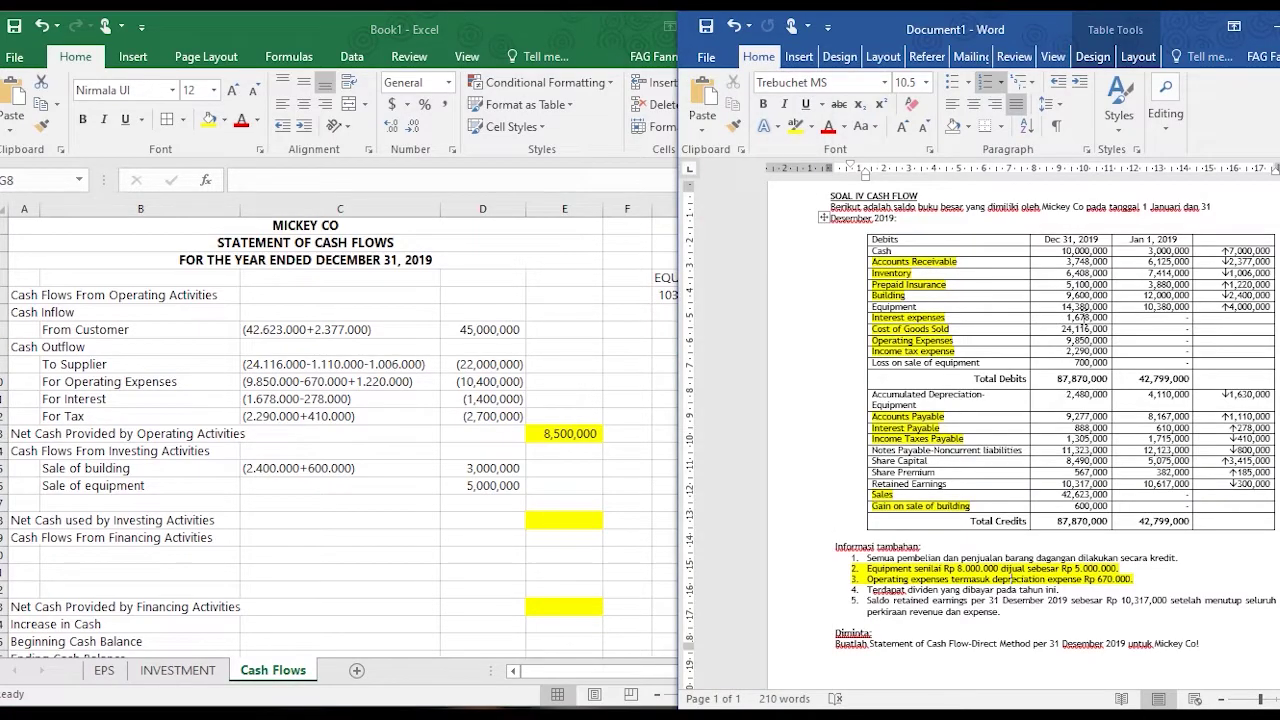
click(624, 318)
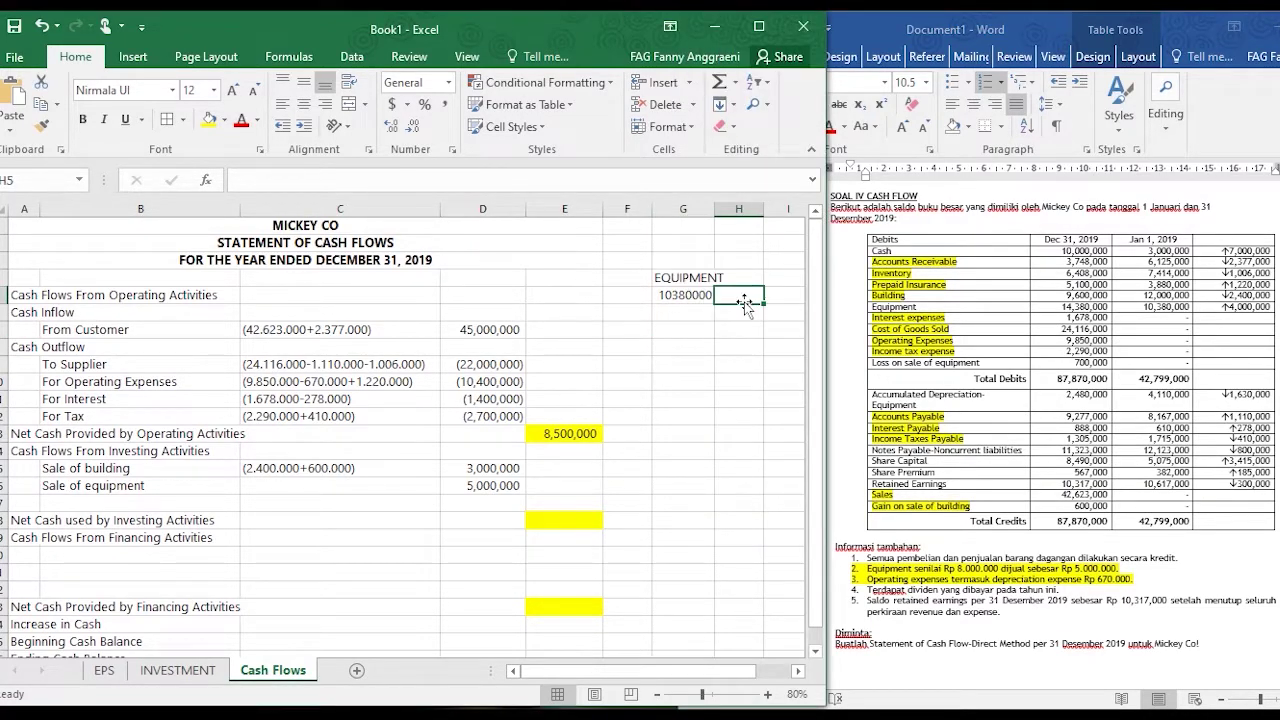
click(689, 331)
text(14380)
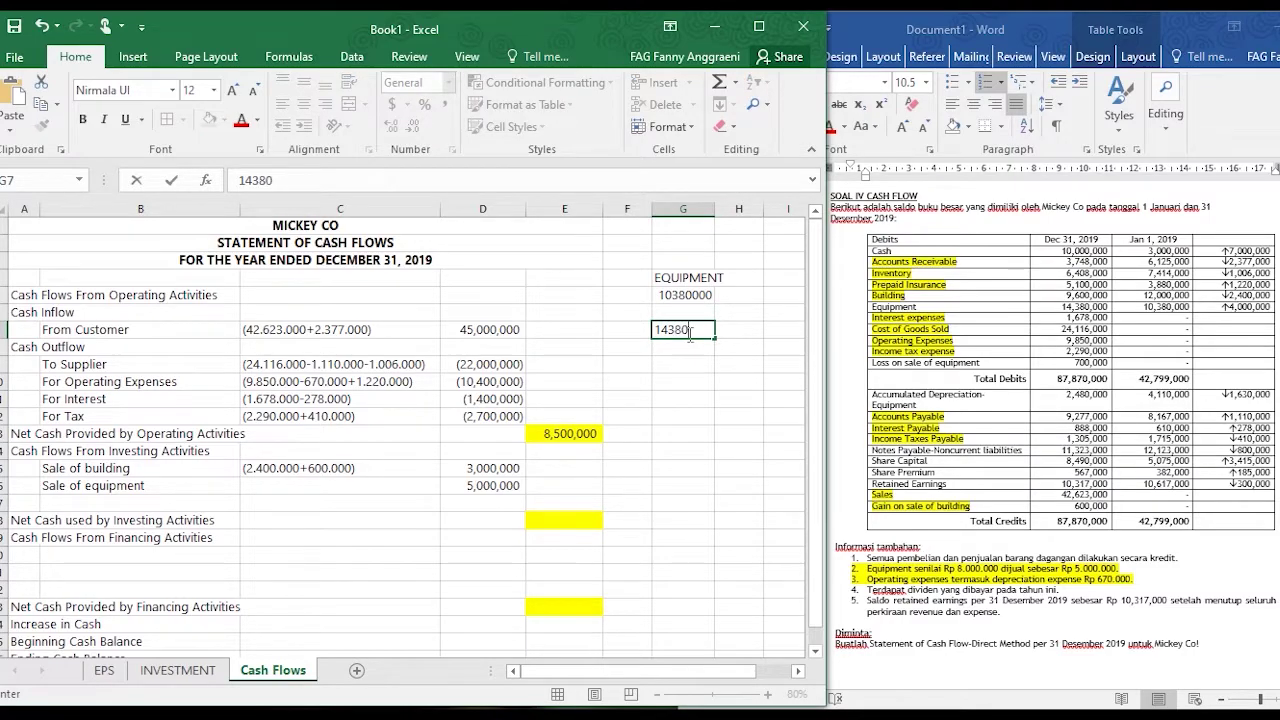
text(0000)
key(Tab)
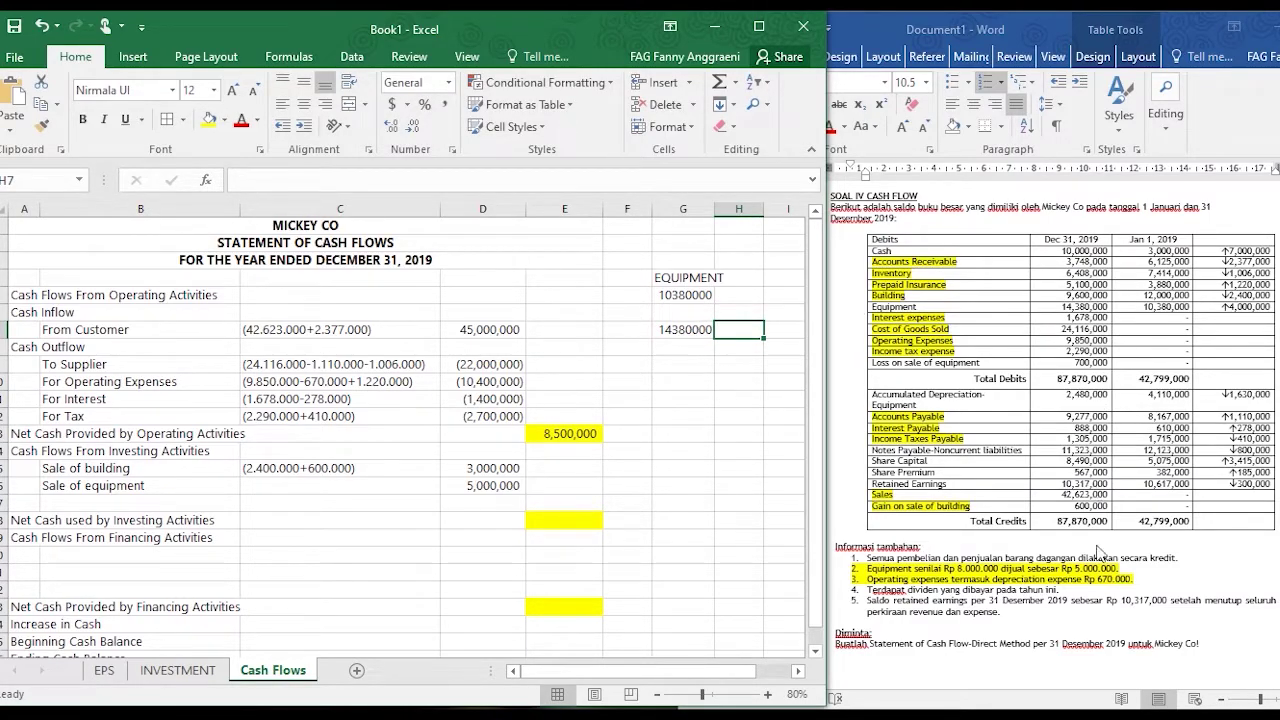
- Enter the value of the equipment sold from Word's note 2, 8000000, in Excel cell H5 beside the opening balance
click(950, 575)
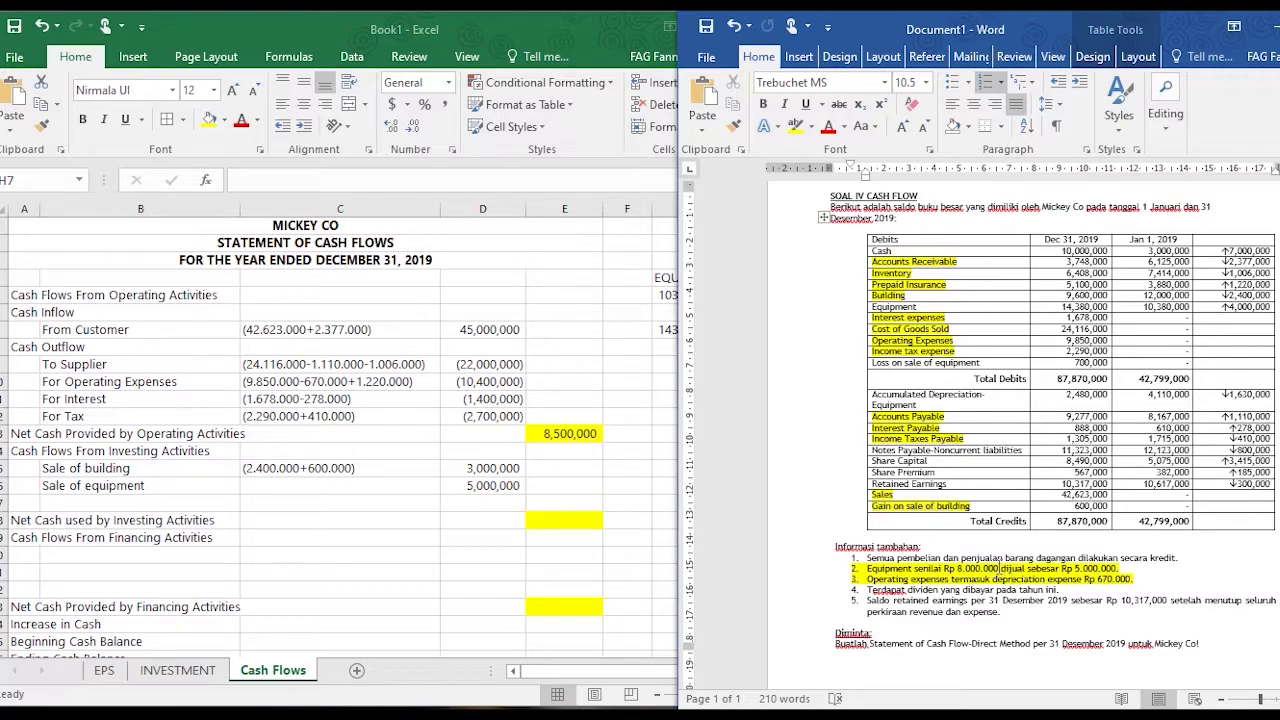
click(625, 336)
click(751, 298)
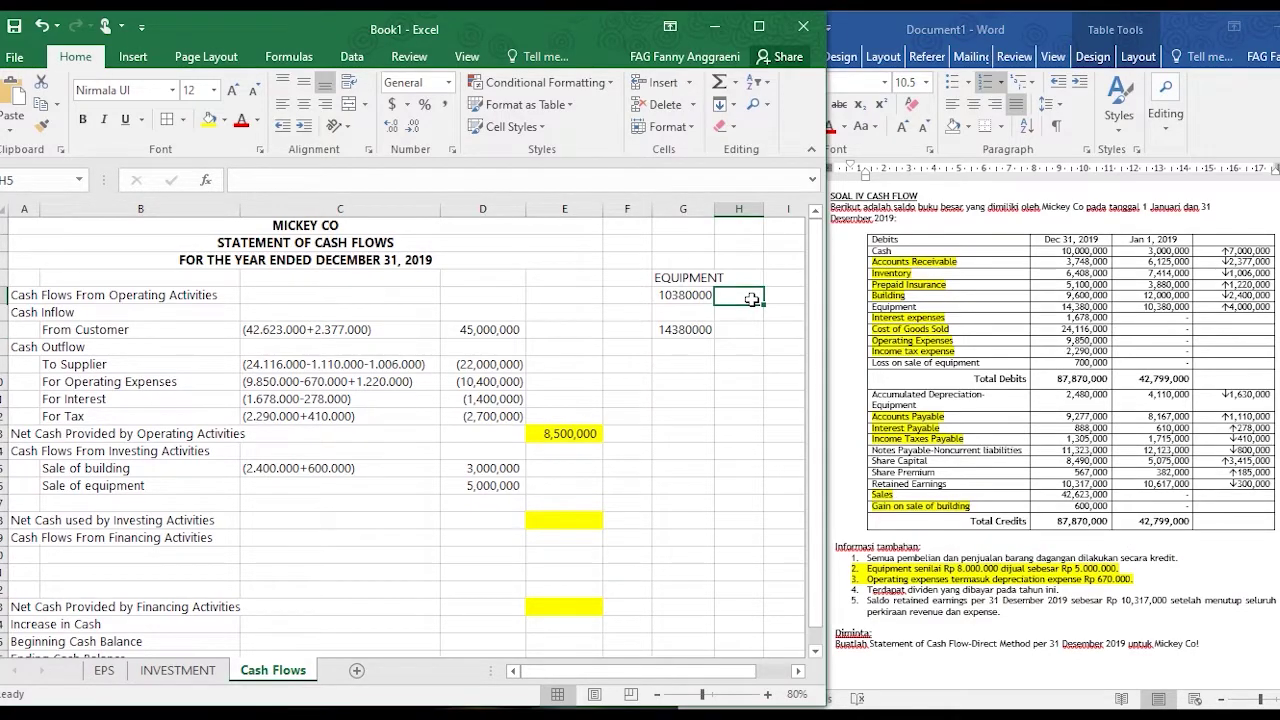
text(8000000)
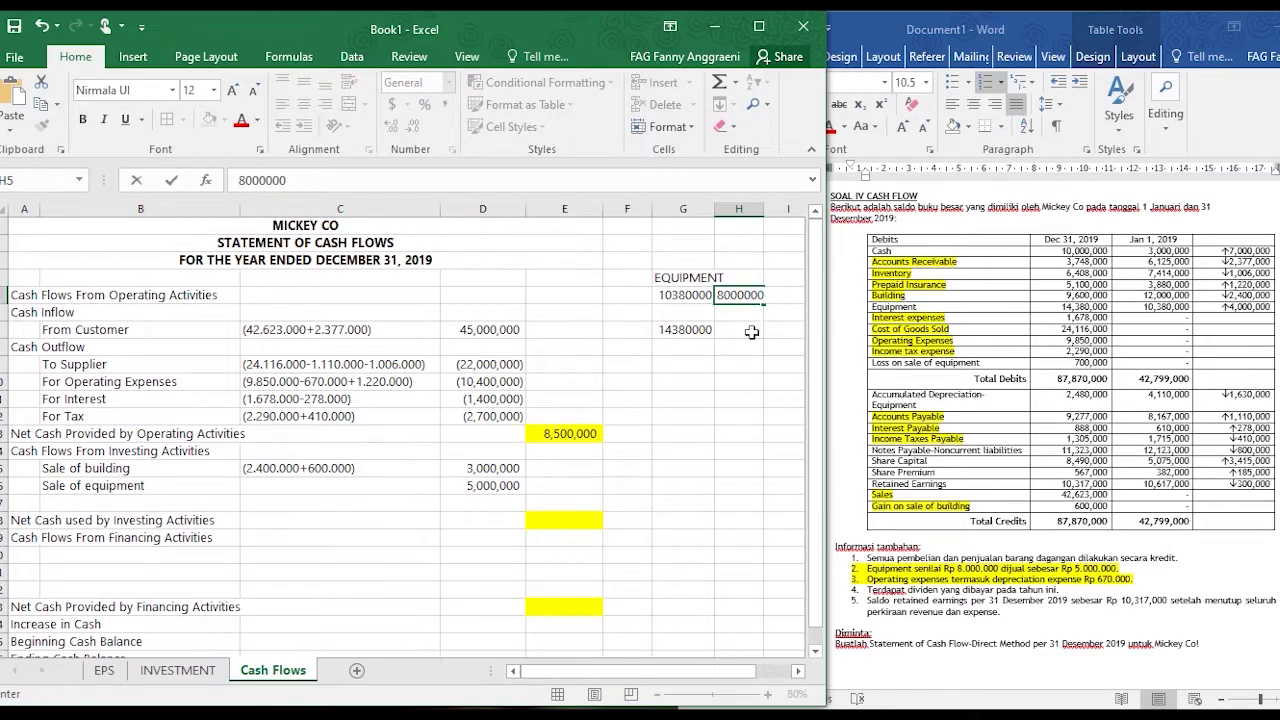
click(740, 381)
- Fill cell G6, between the opening and closing equipment balances, with yellow
click(696, 313)
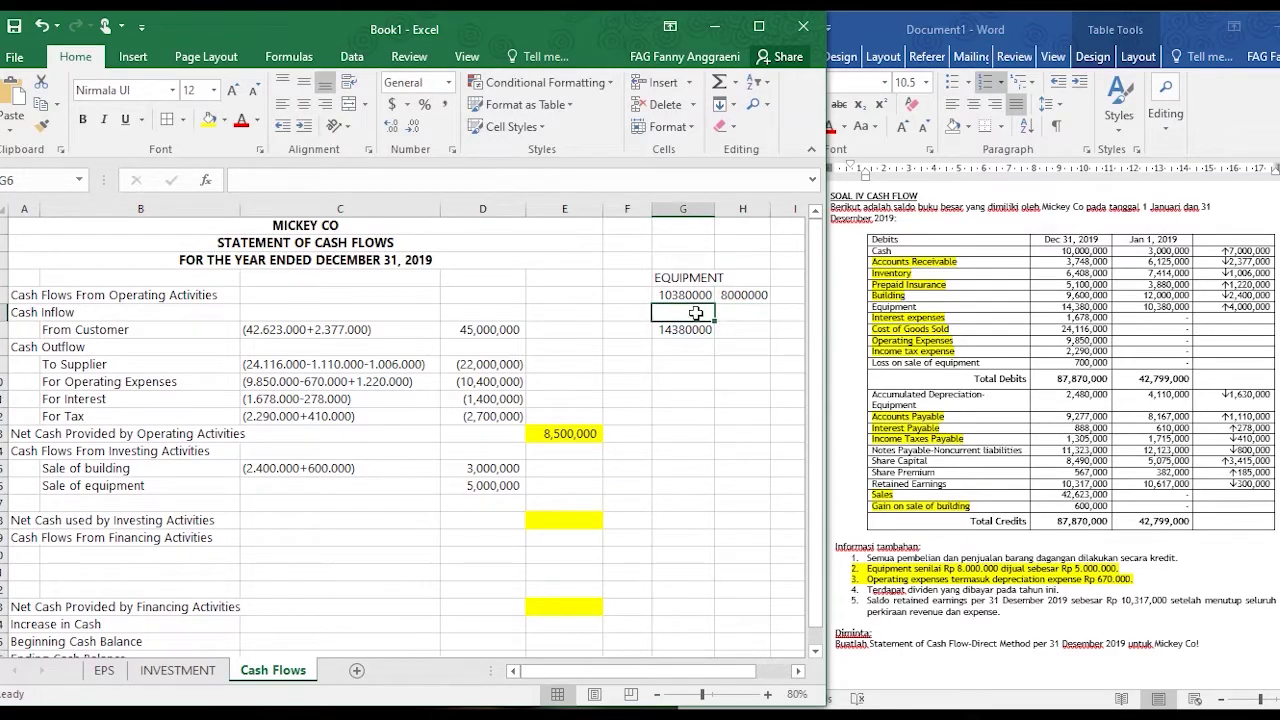
click(209, 119)
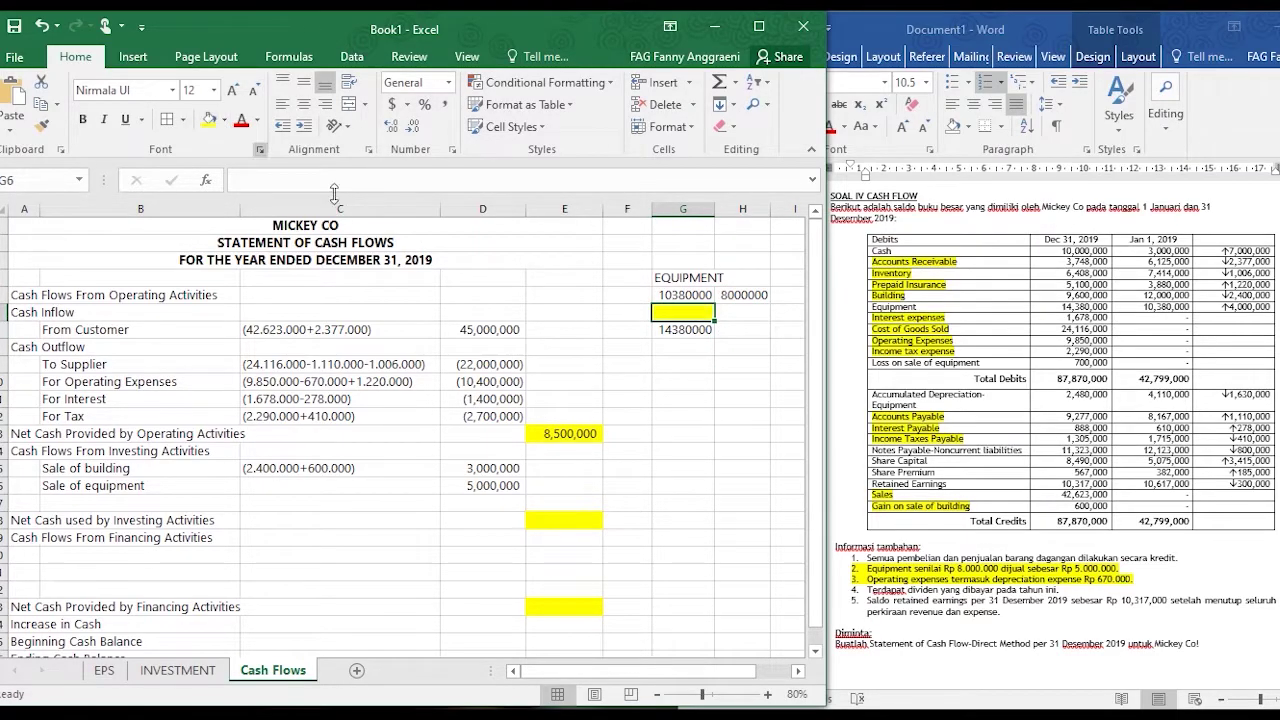
click(667, 294)
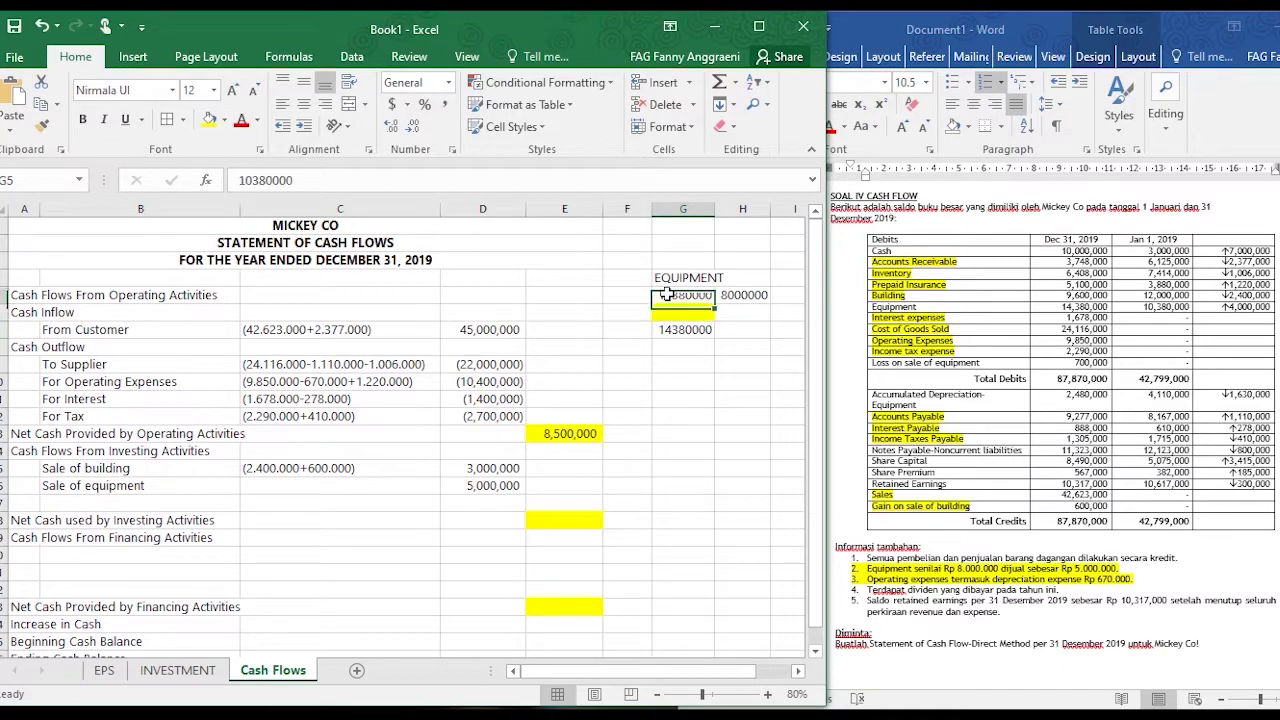
click(746, 294)
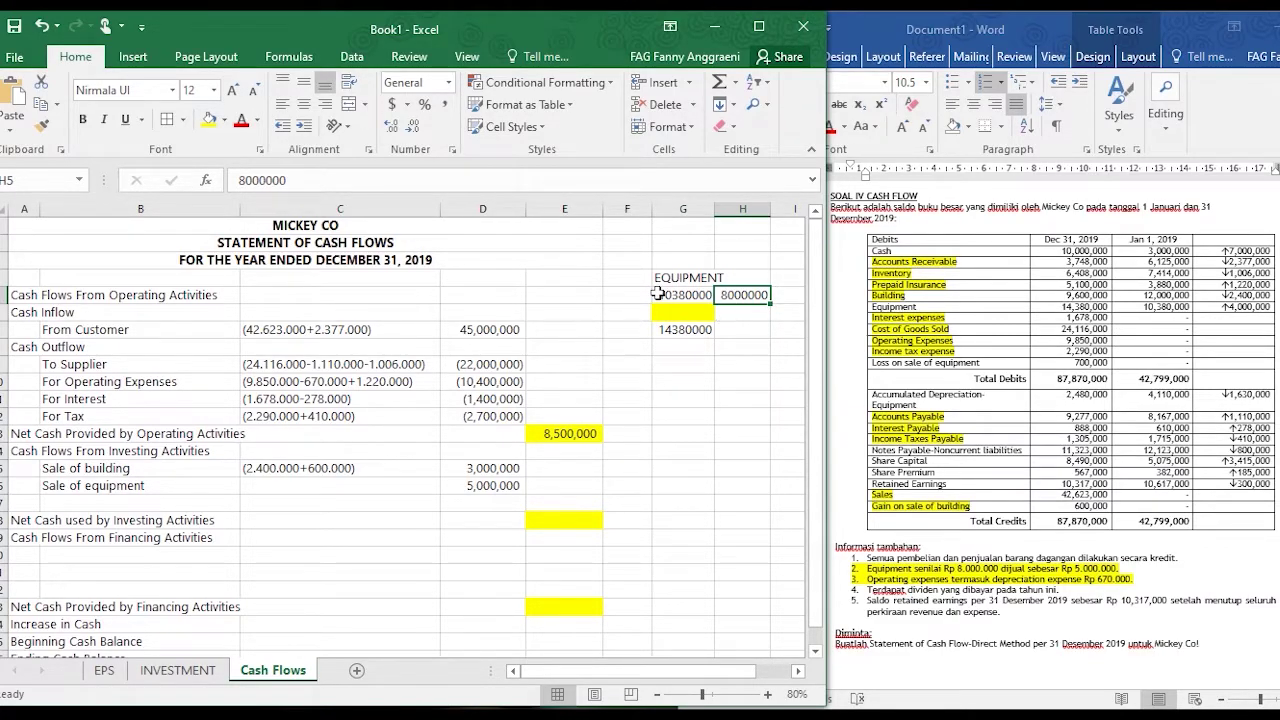
click(704, 331)
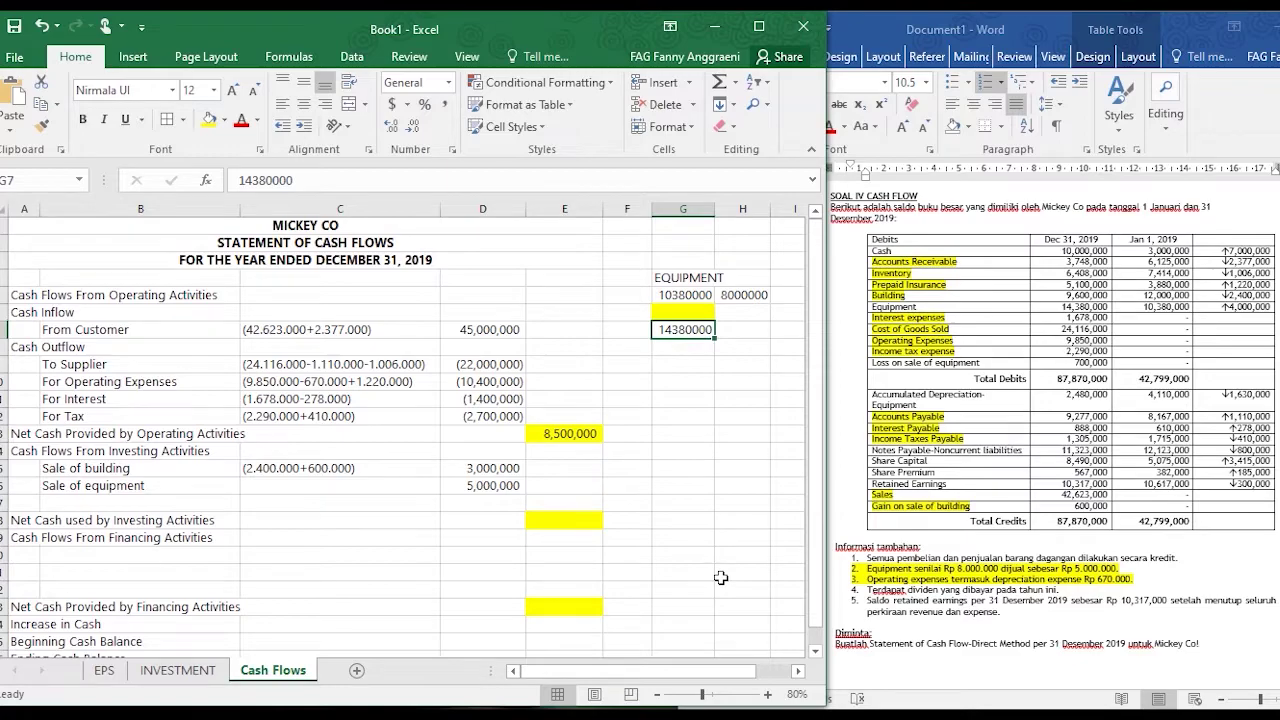
- Enter the equipment purchase amount 12000000 in the yellow cell G6
click(686, 310)
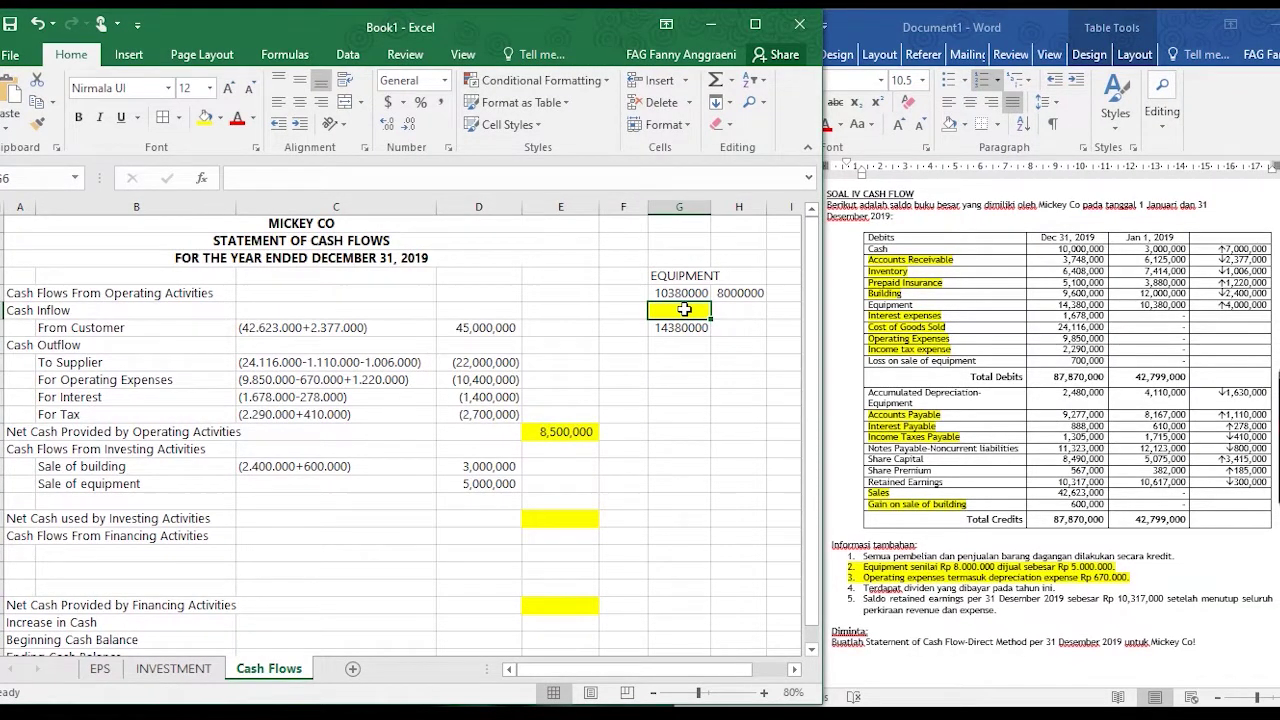
text(12)
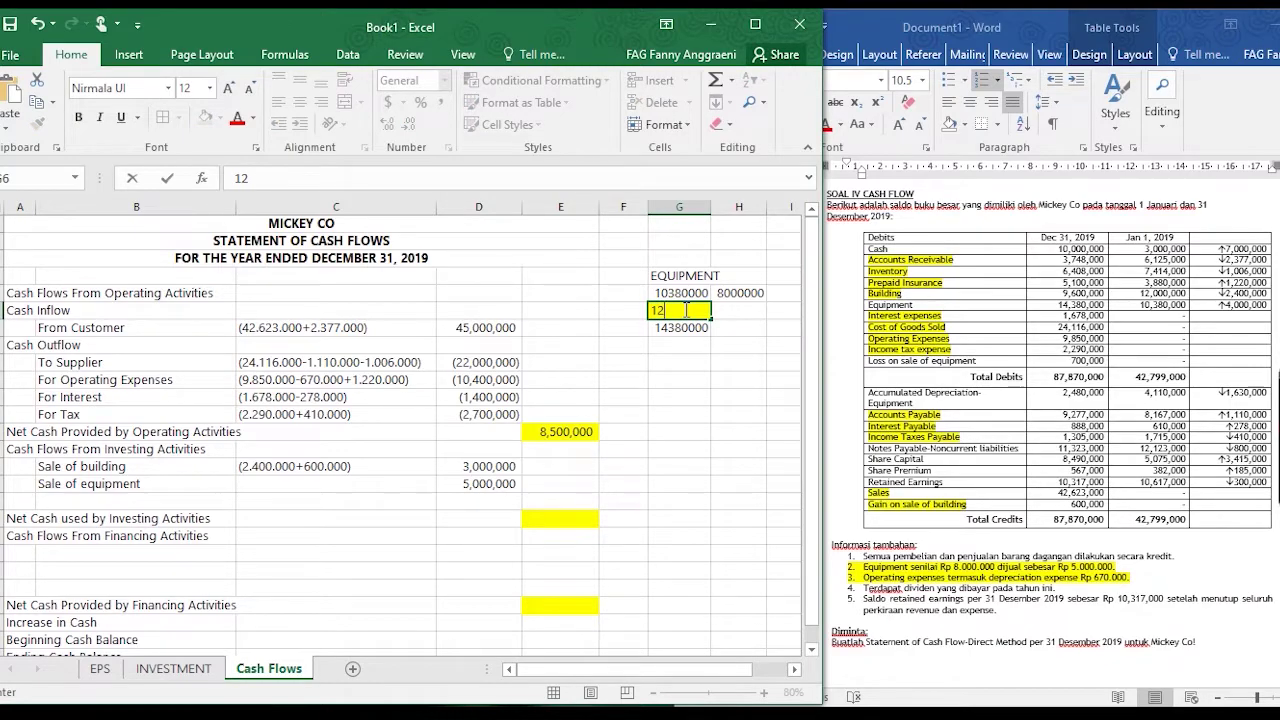
text(000000)
key(Return)
key(Up)
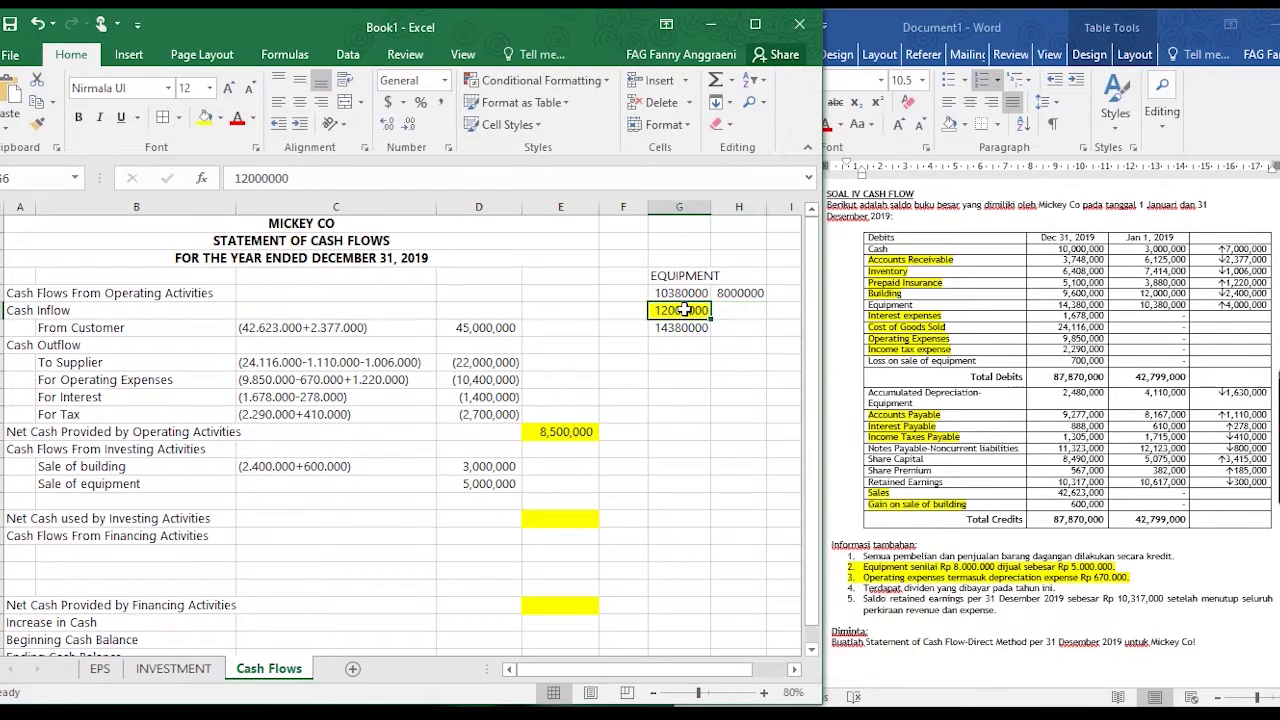
- Add "Purchase of equipment" in cell B17 under investing activities and enter -12000000 as its amount in cell D17
click(82, 501)
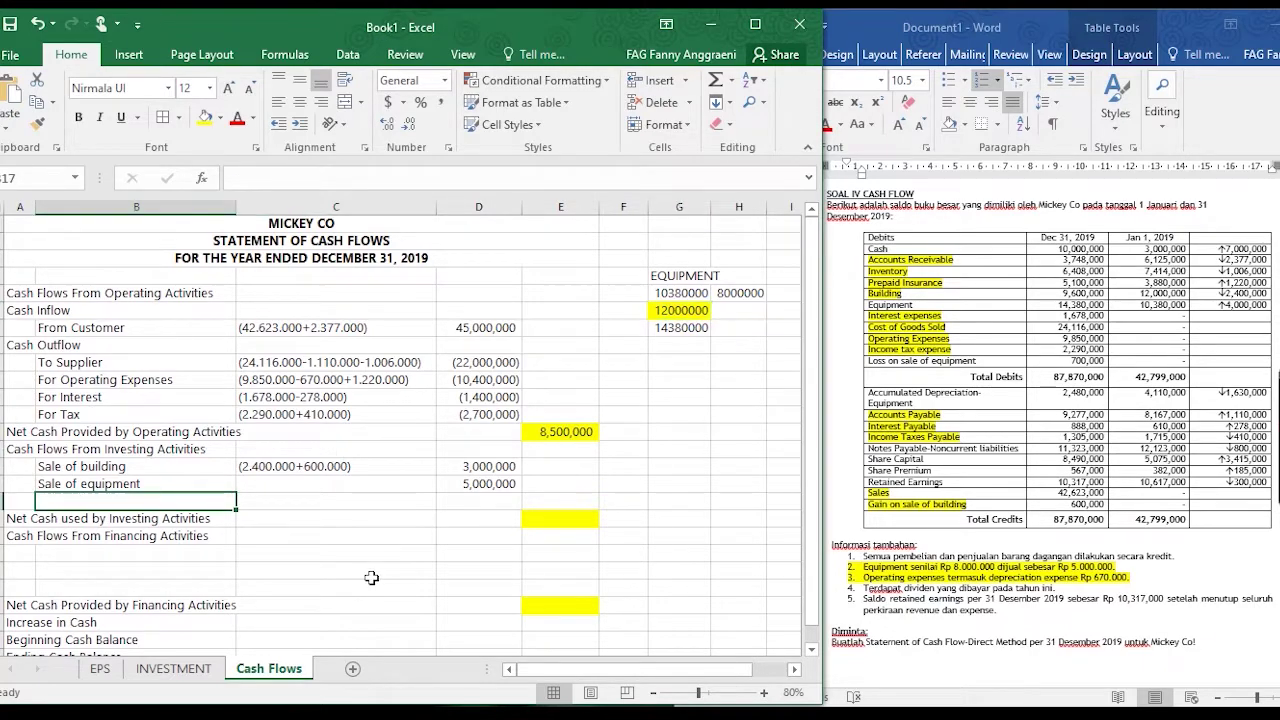
text(Purchase of )
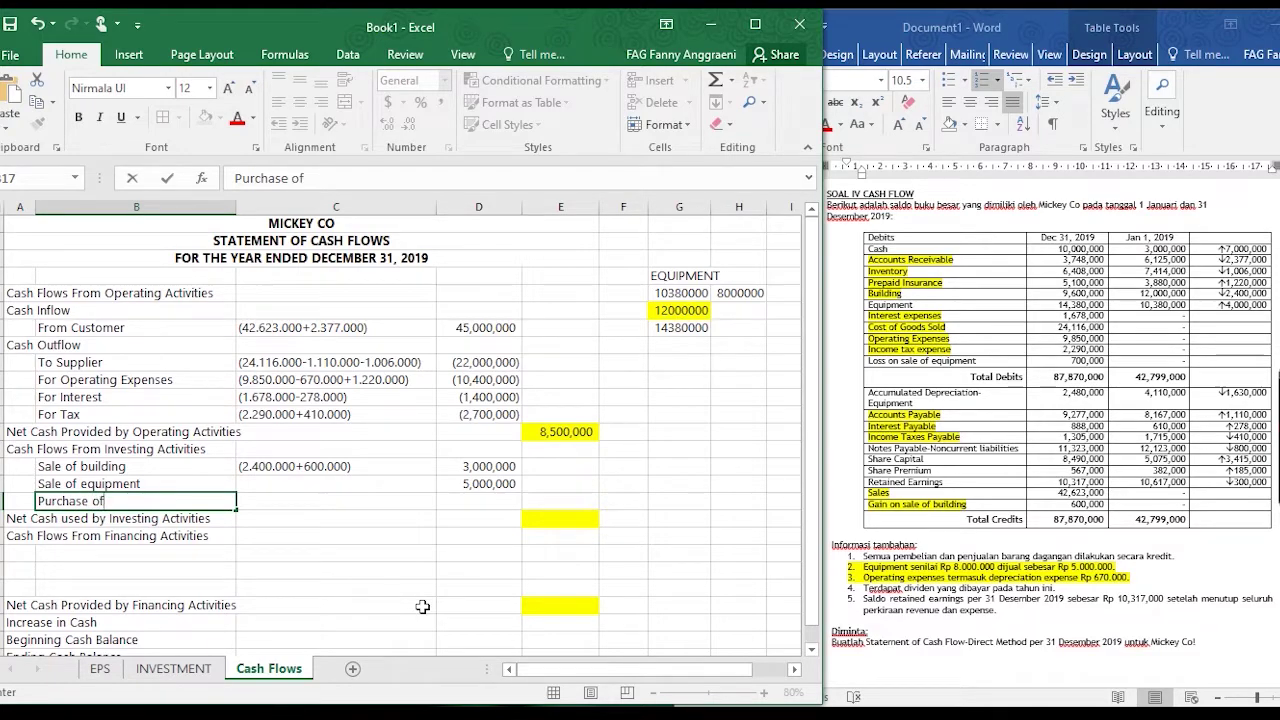
text(equipment)
key(Tab)
key(Tab)
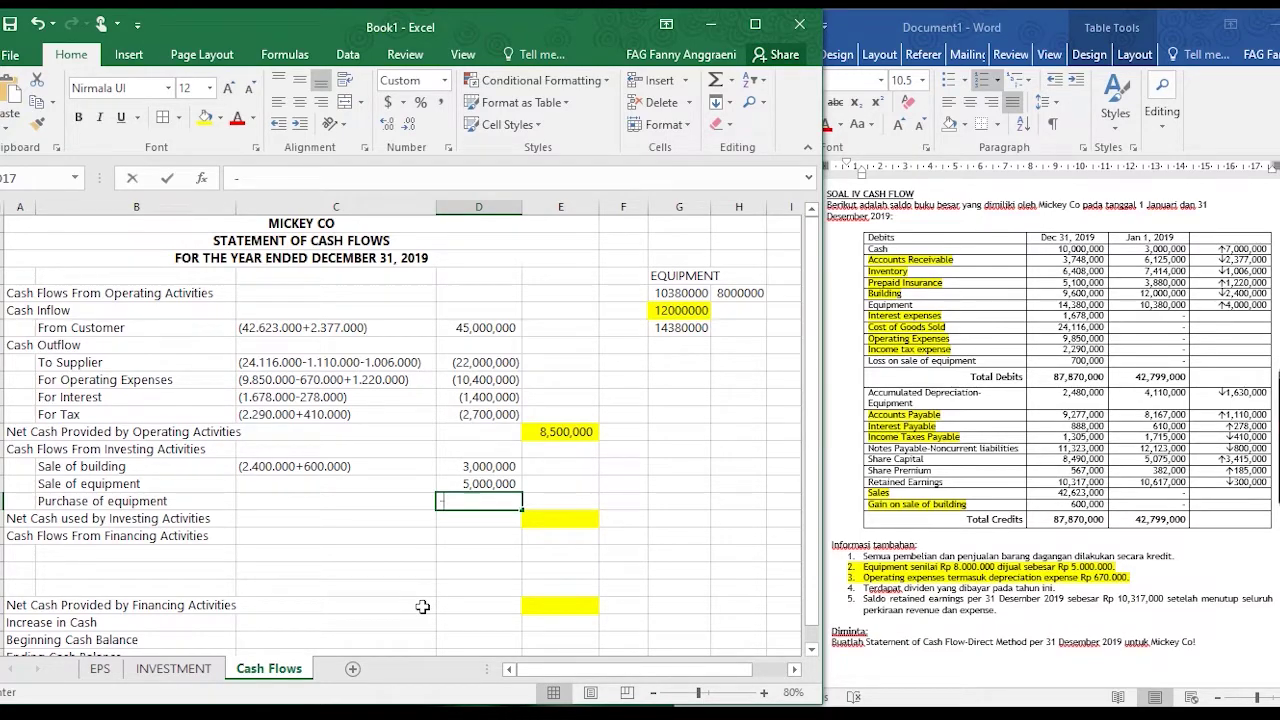
text(-12000000)
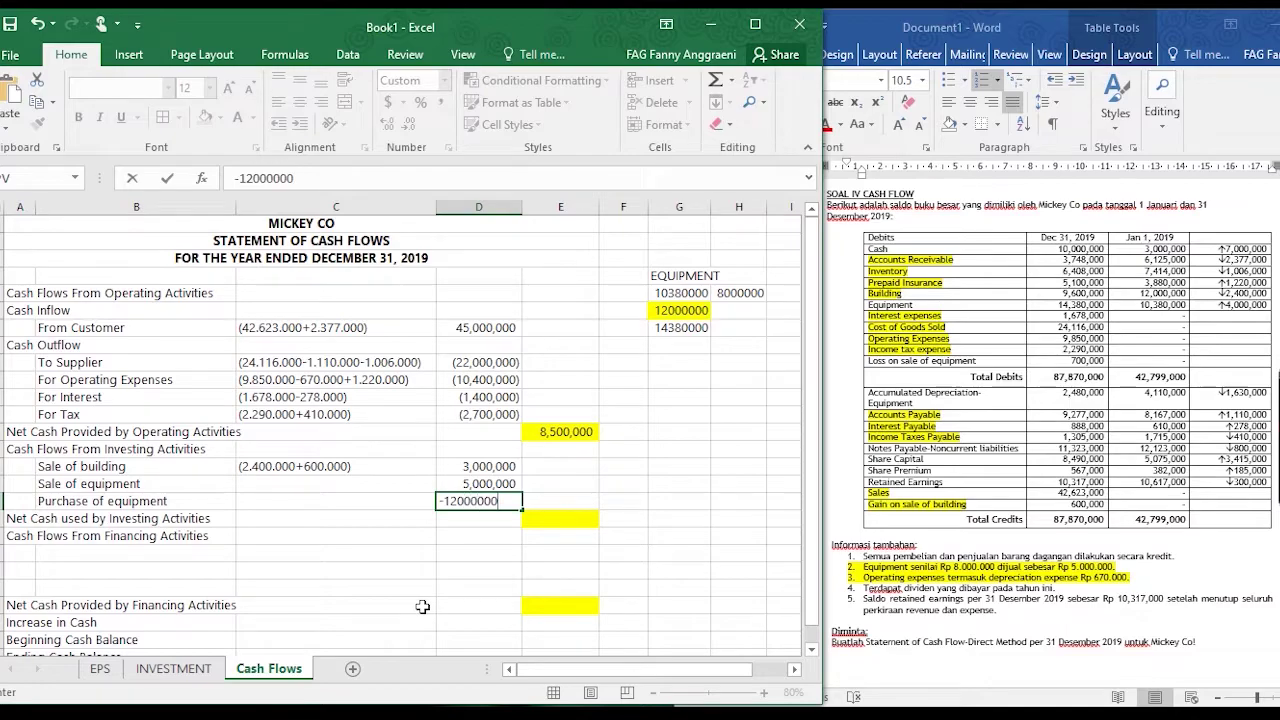
key(Tab)
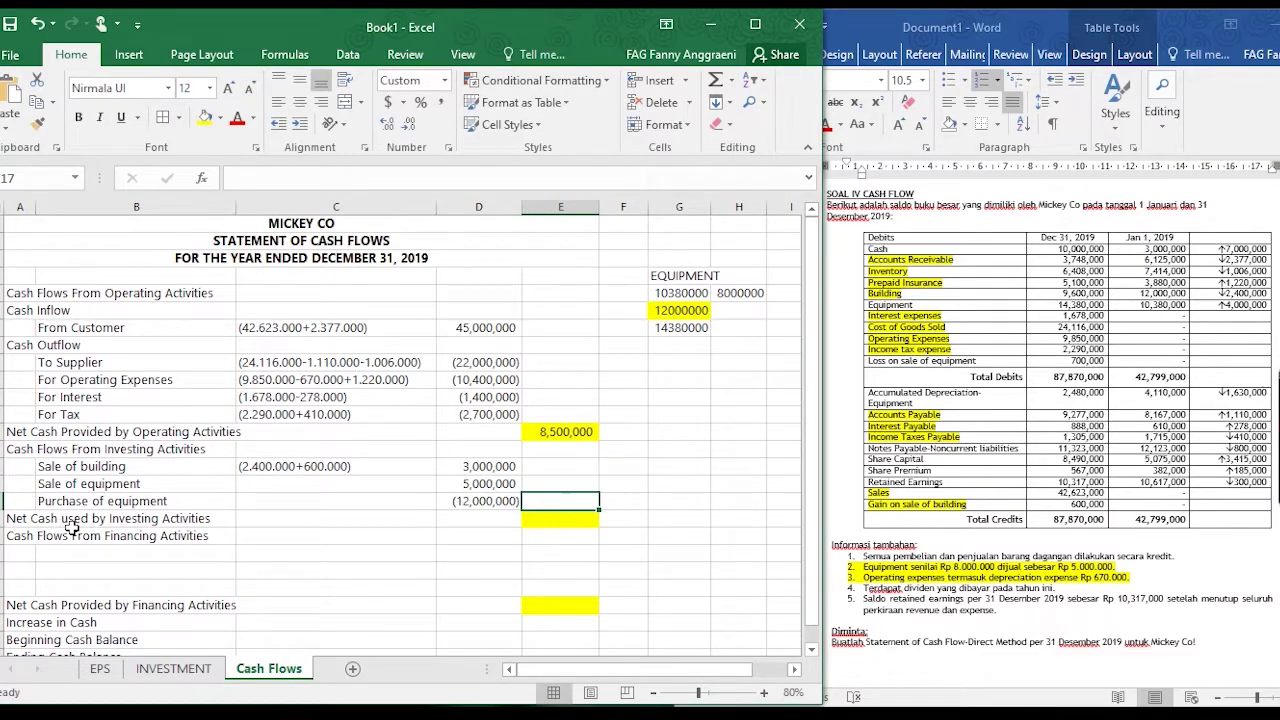
- Total the three investing amounts D15 to D17 with a SUM formula in E18 for Net Cash used by Investing Activities
click(535, 527)
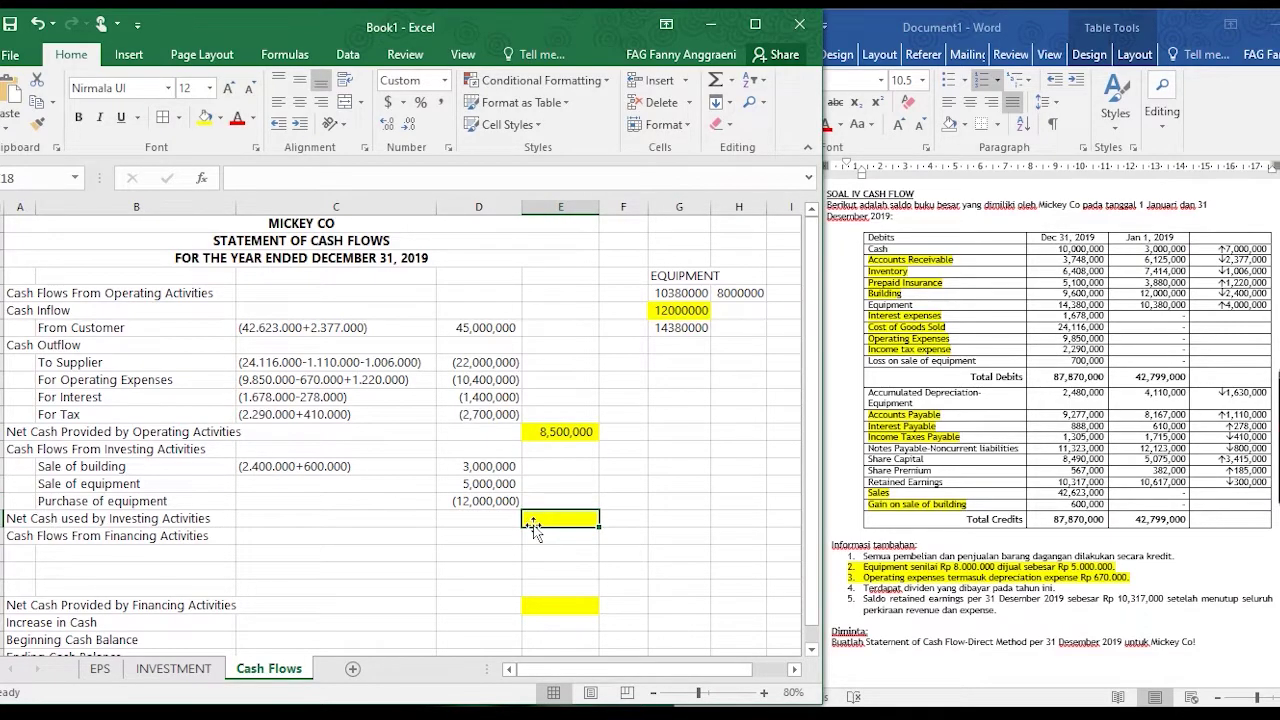
text(=sum)
key(Tab)
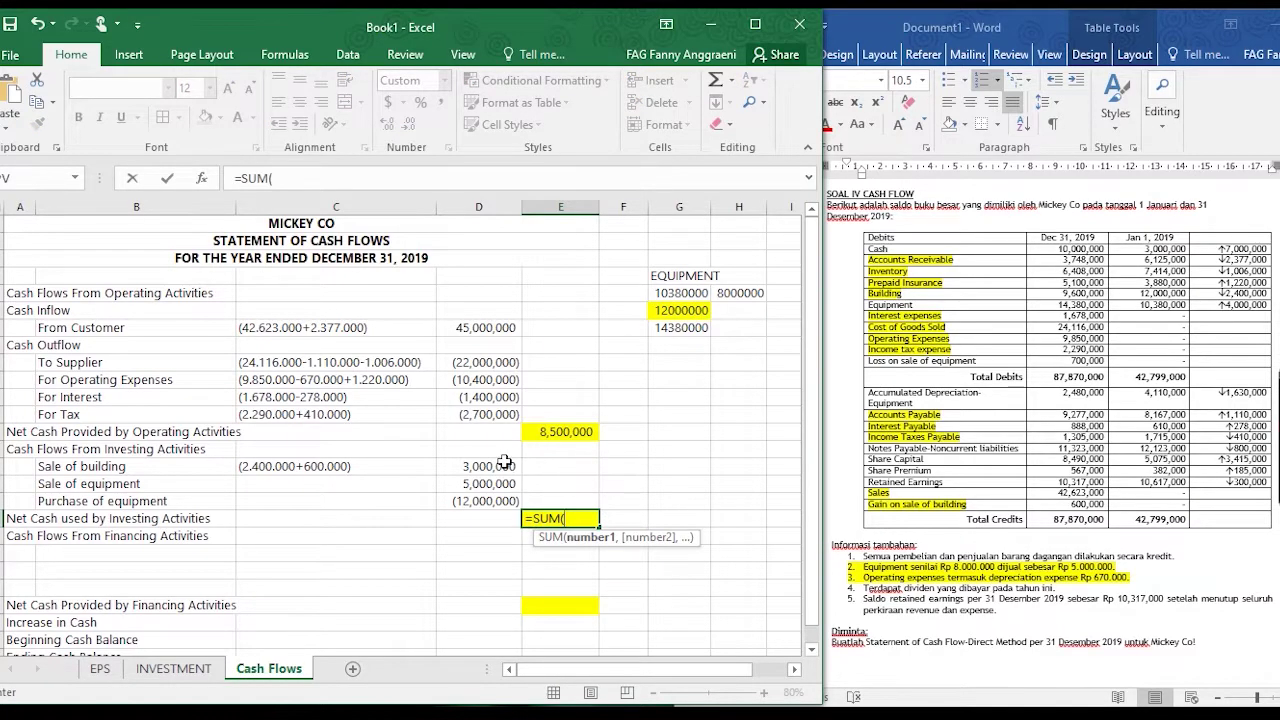
drag(505, 462, 503, 500)
key(Return)
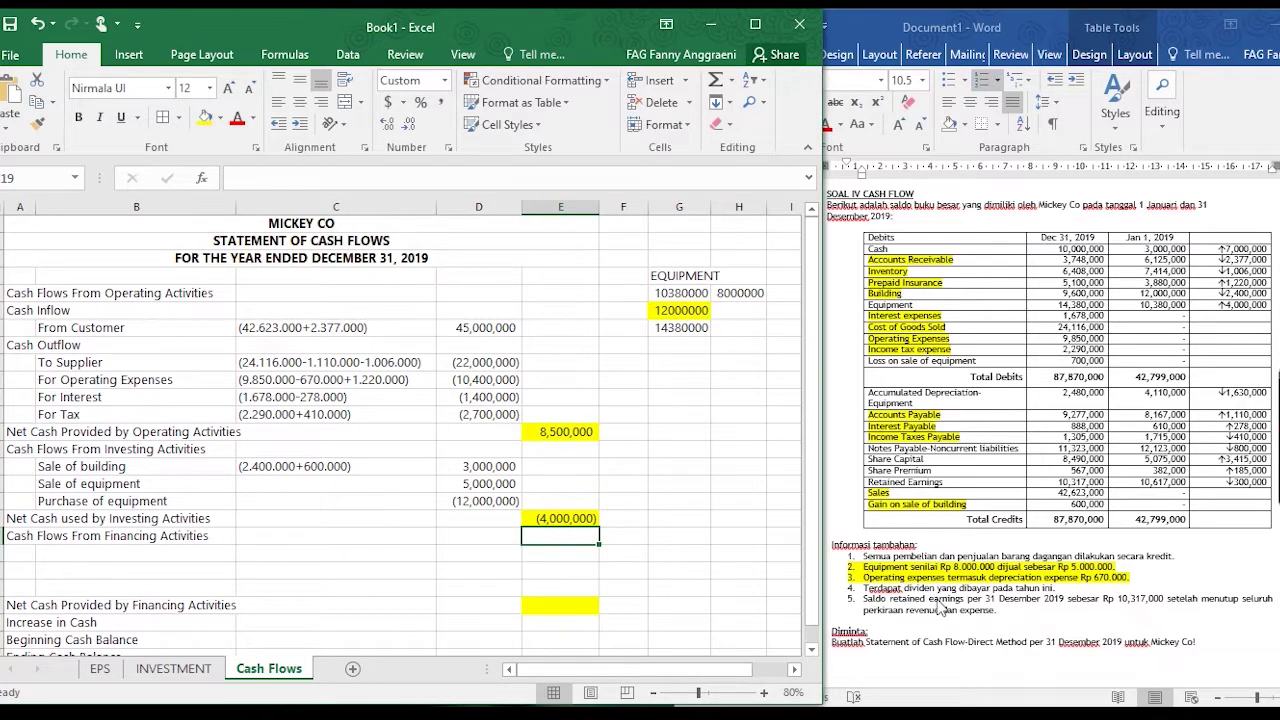
- Highlight the Equipment account name yellow in Word's ledger table and return to Excel
click(940, 607)
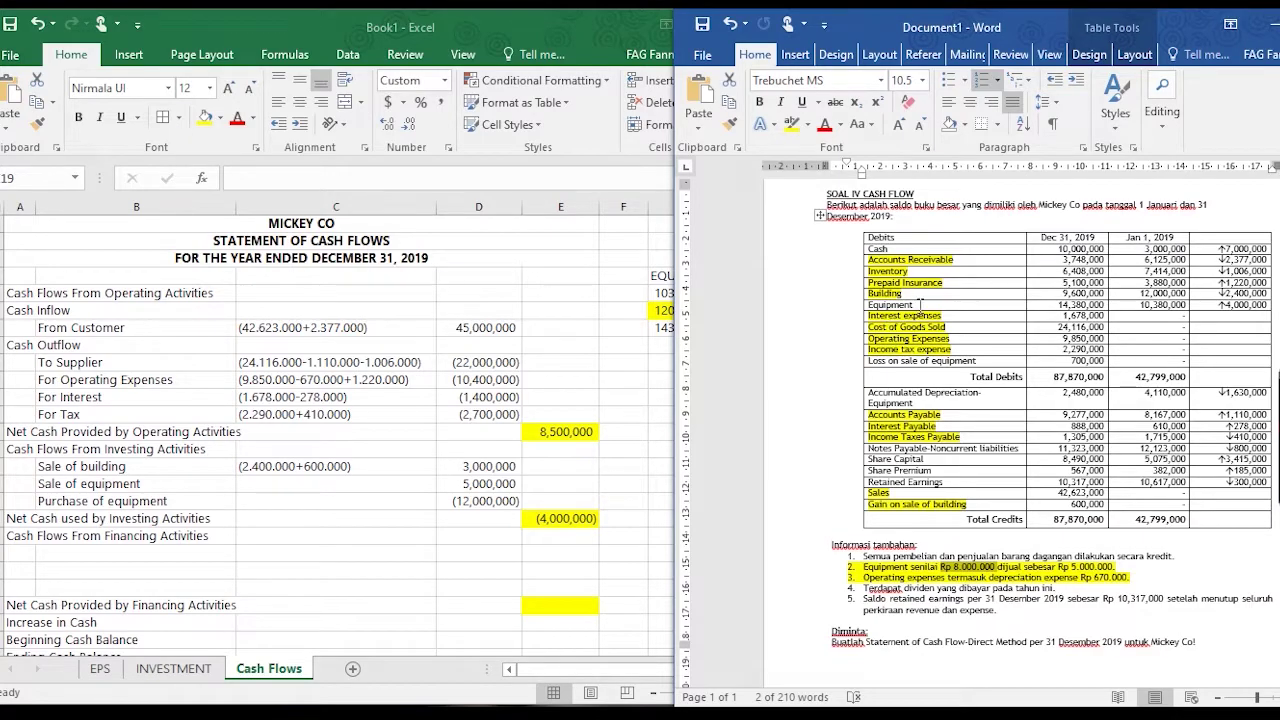
drag(920, 305, 866, 305)
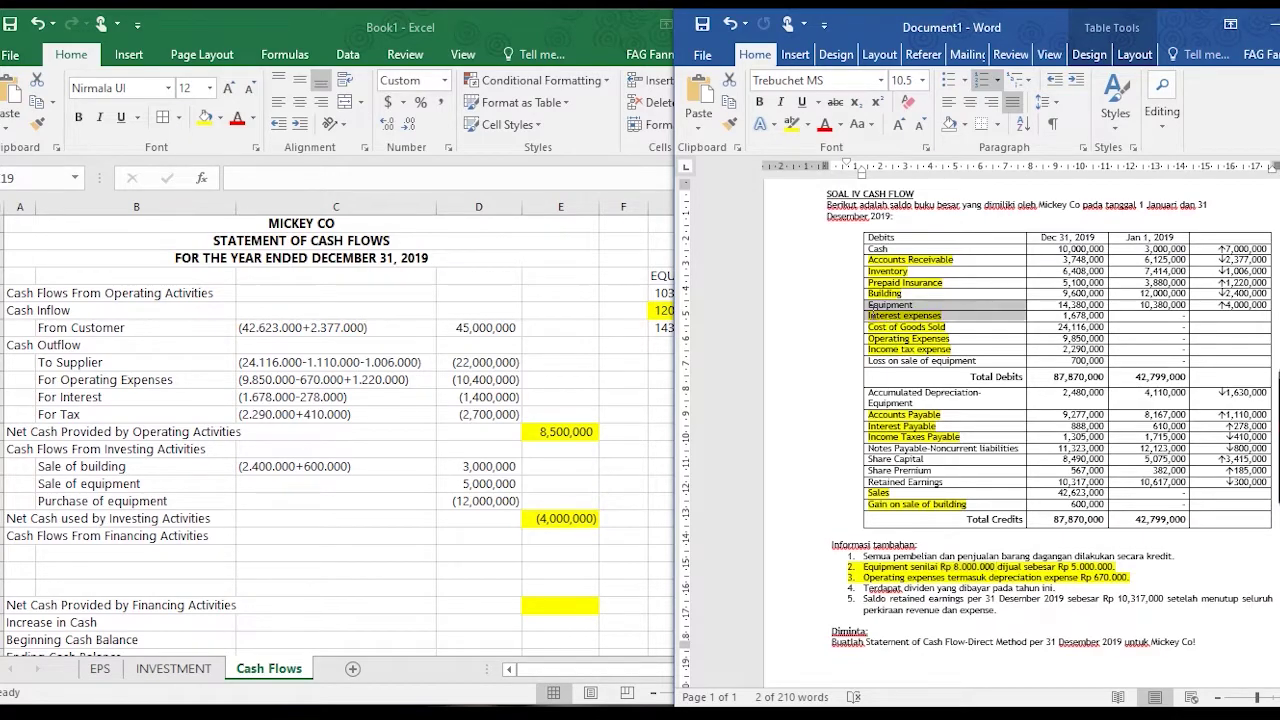
click(790, 126)
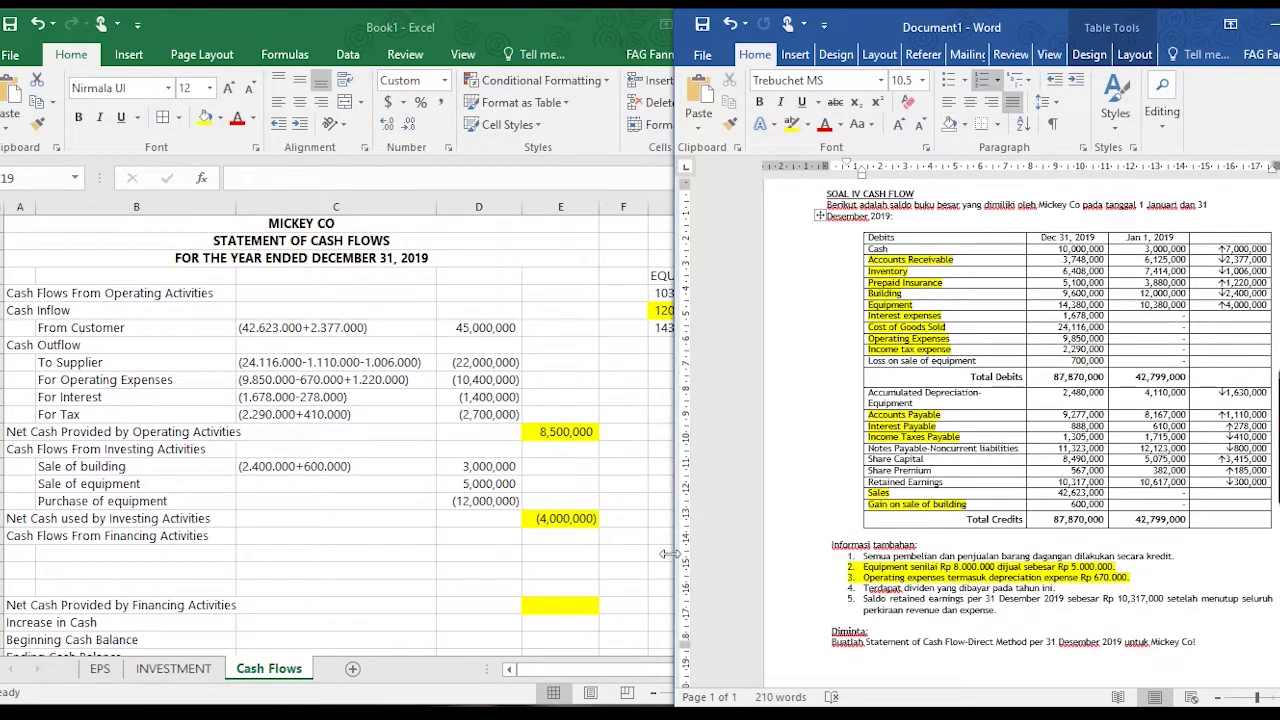
key(alt+Tab)
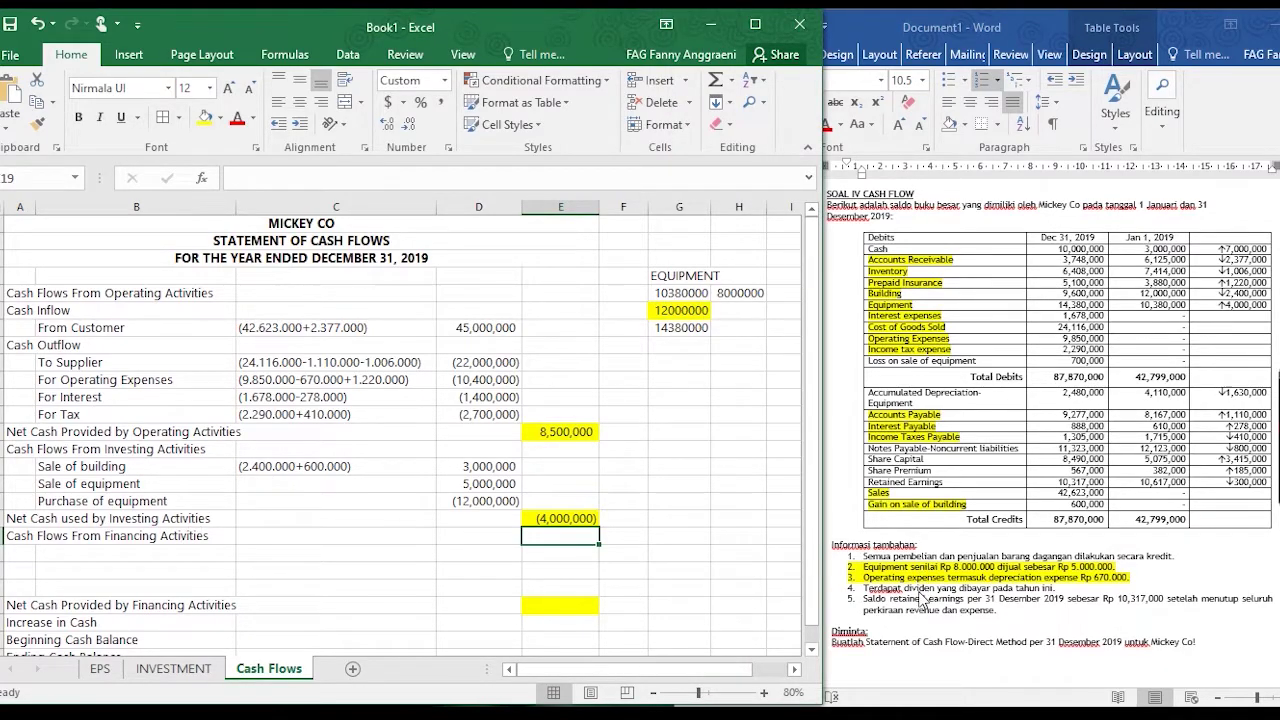
- Examine note 4 about dividends paid in Word's additional information list and return to the financing activities section in Excel
scroll(924, 596, down, 1)
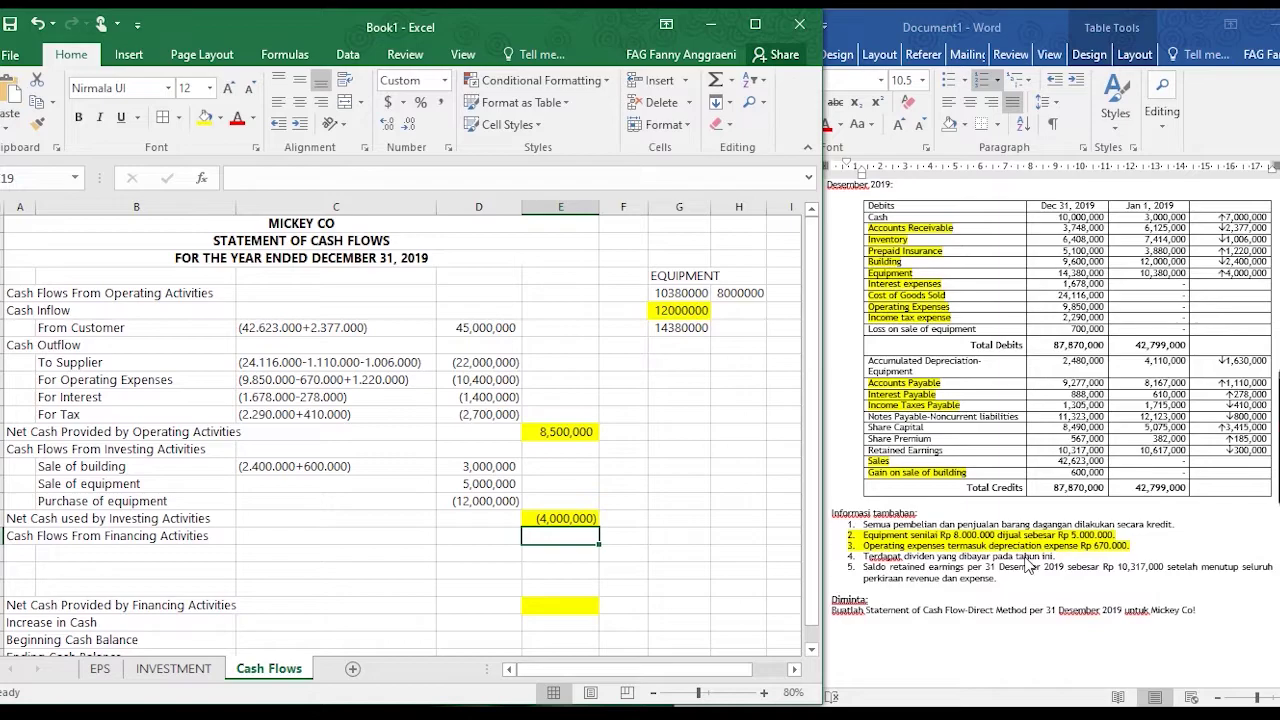
click(1060, 557)
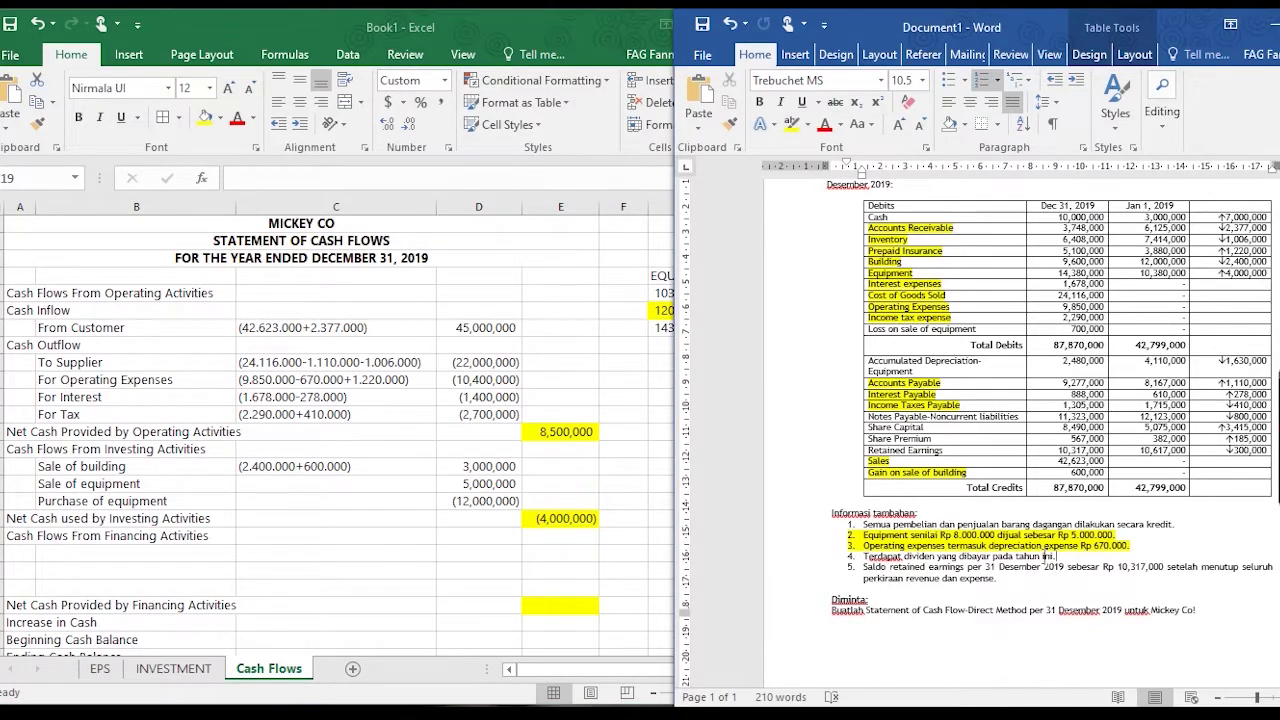
drag(1058, 557, 866, 556)
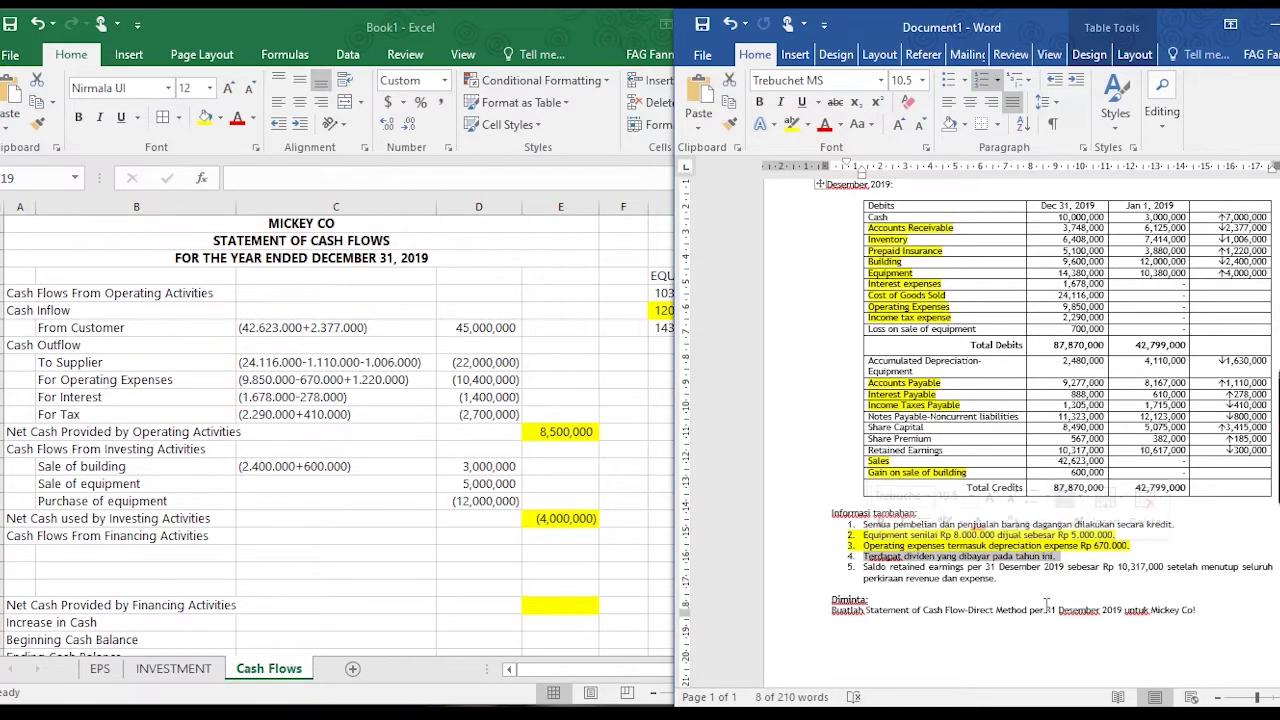
click(83, 552)
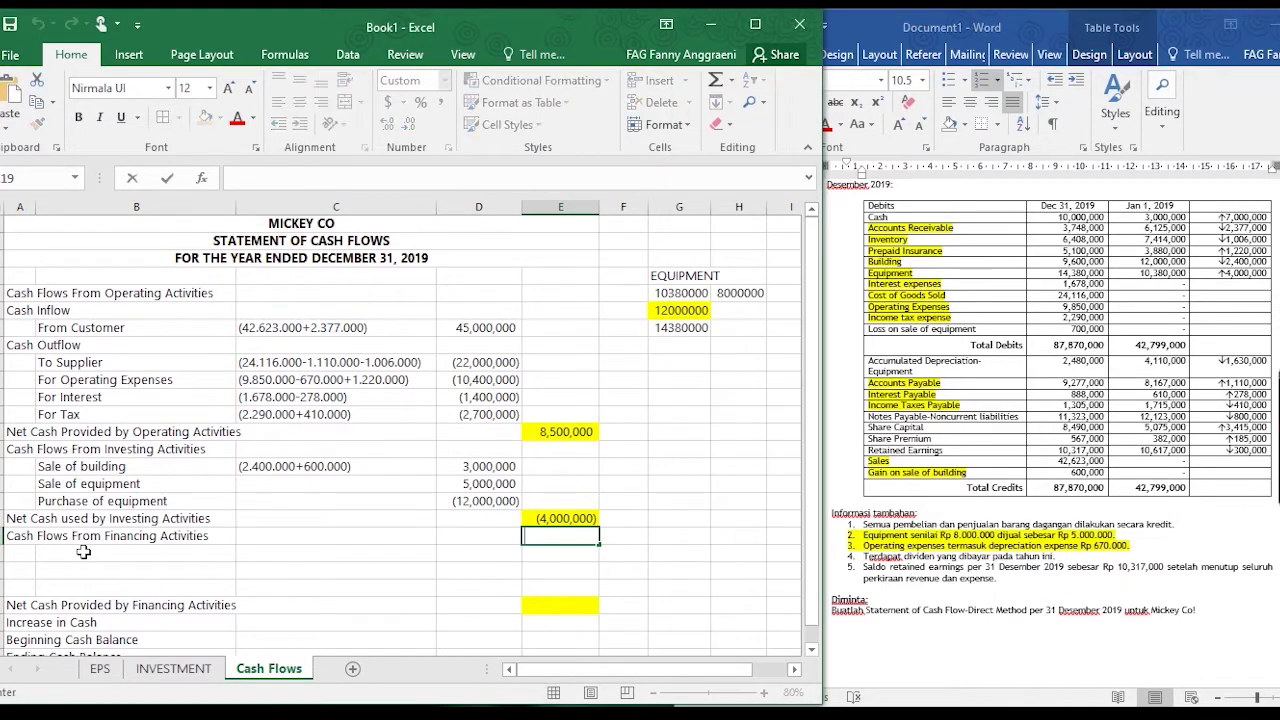
- Enter "Payment of dividend" in cell B20 as the first line under financing activities
click(83, 552)
text(Paym)
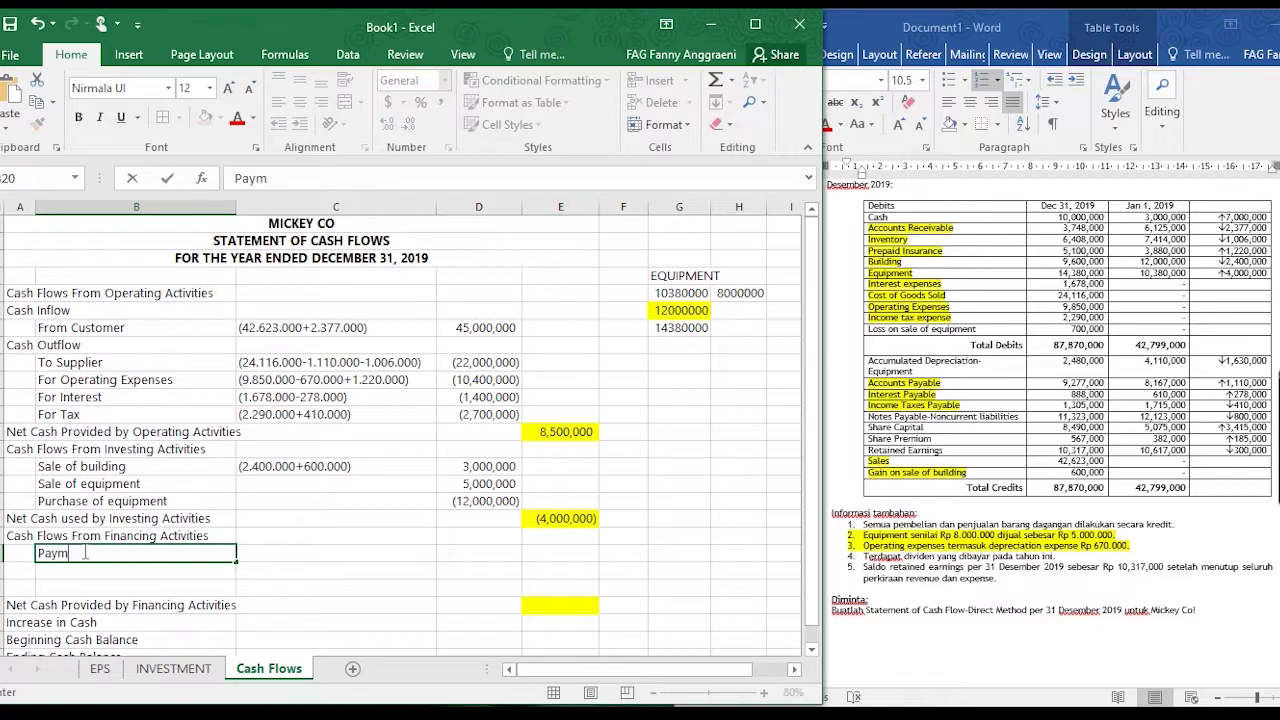
text(ent of dividend)
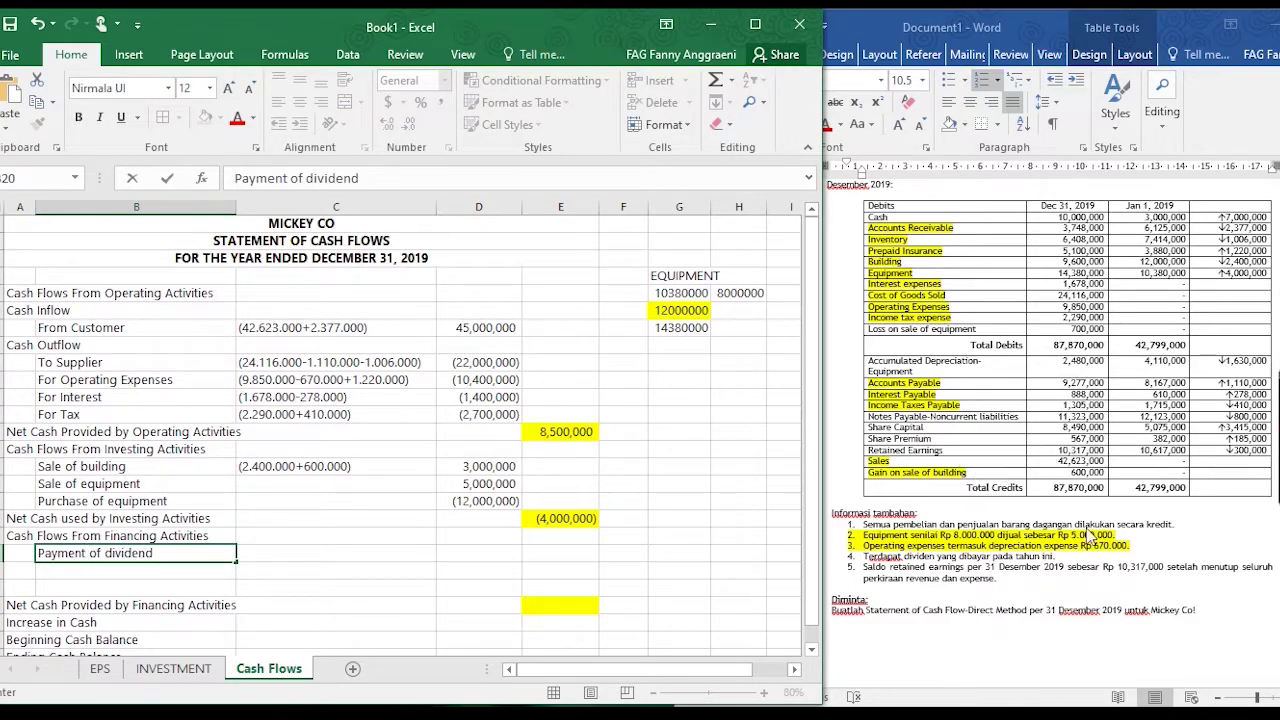
- Switch to Word and highlight notes 4 and 5 of the additional information list in yellow
click(1003, 587)
triple_click(1003, 582)
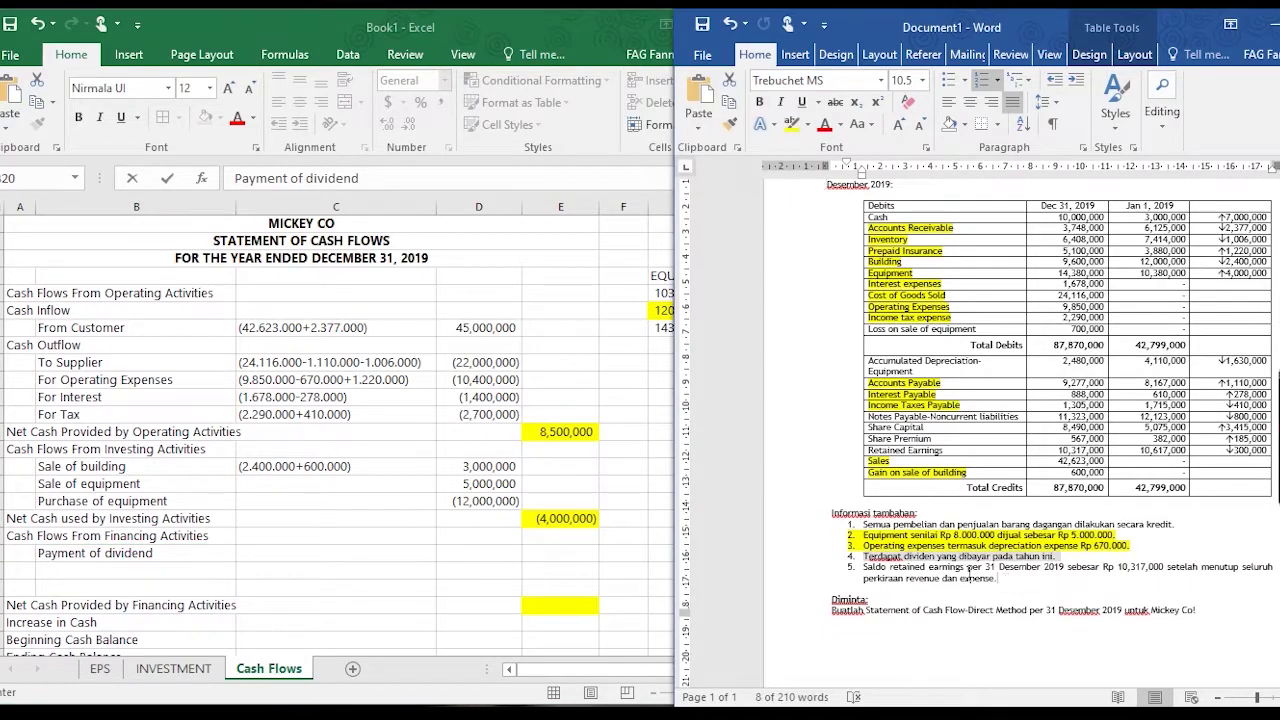
click(790, 123)
click(1168, 556)
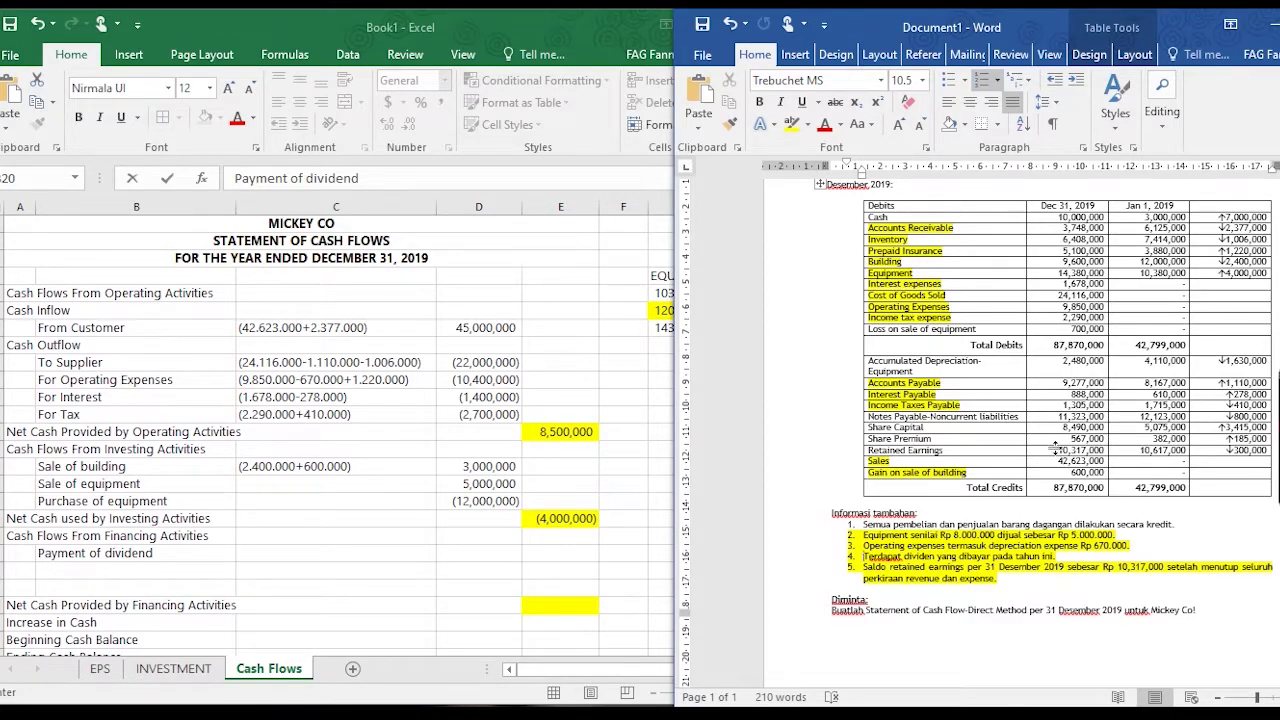
- Compare the two Retained Earnings balances in the ledger table and highlight the Retained Earnings account name yellow
drag(1058, 450, 1102, 451)
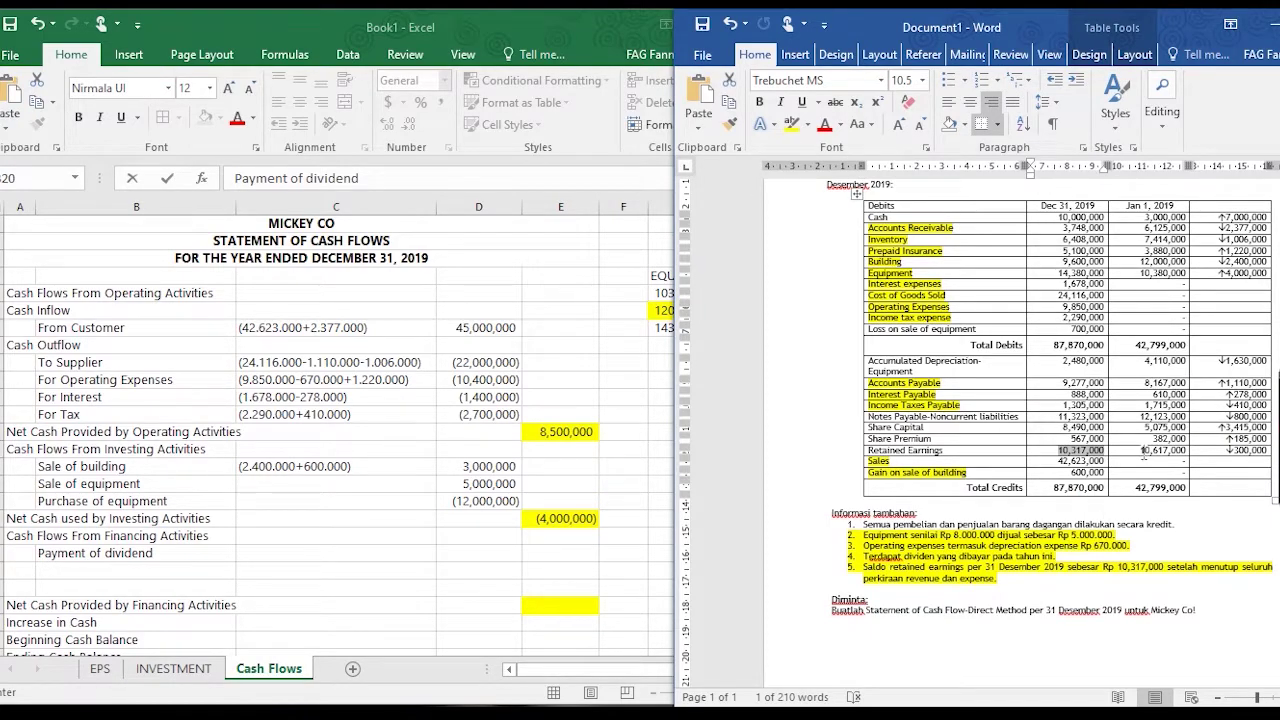
drag(1143, 451, 1180, 461)
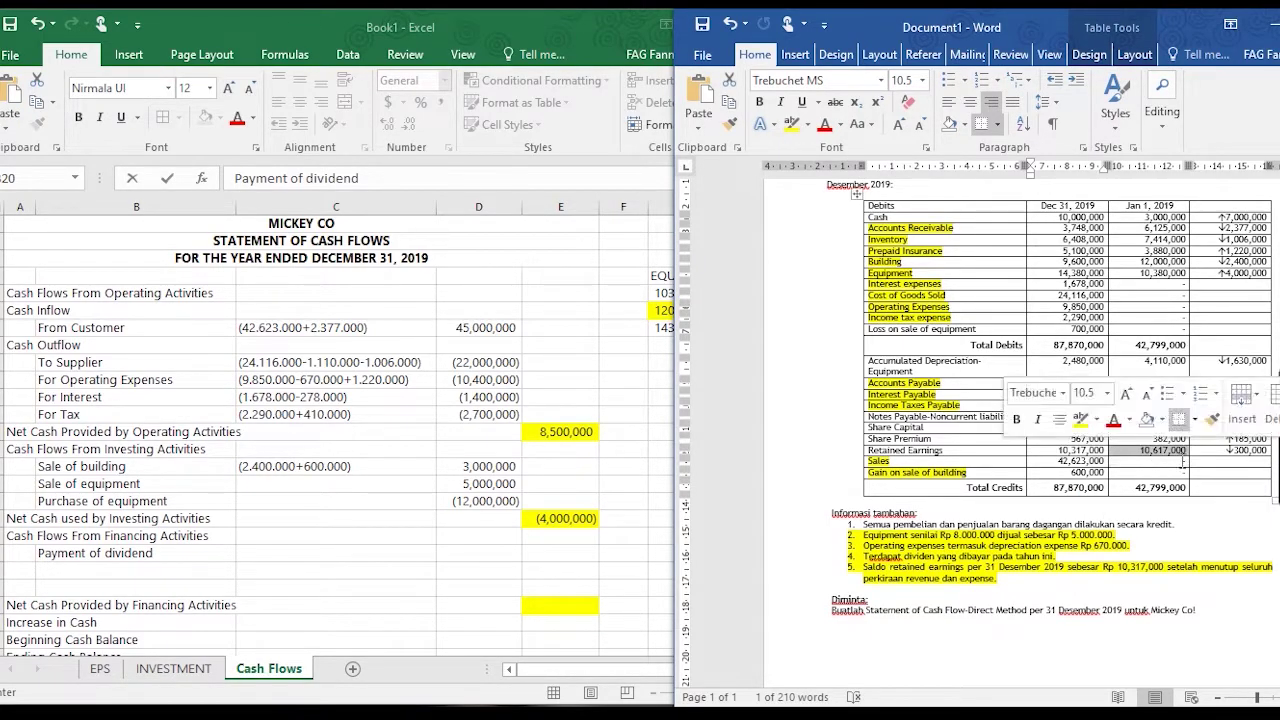
double_click(1068, 450)
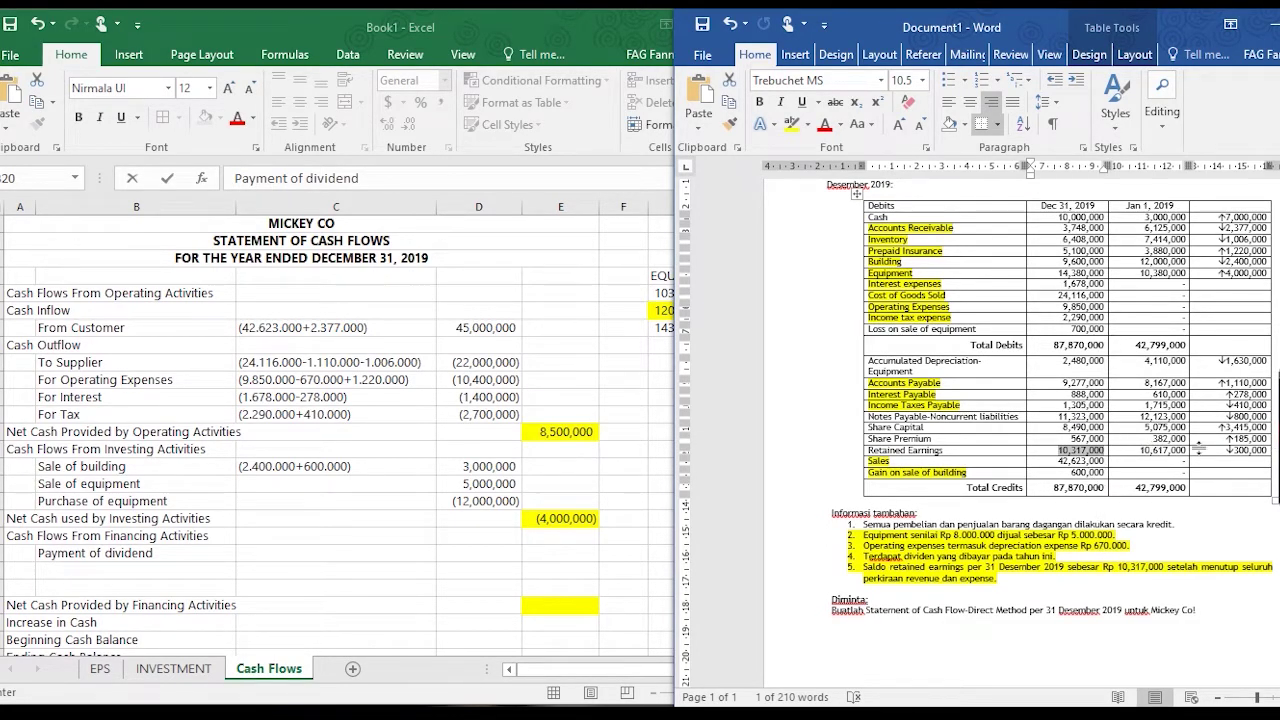
drag(955, 450, 878, 450)
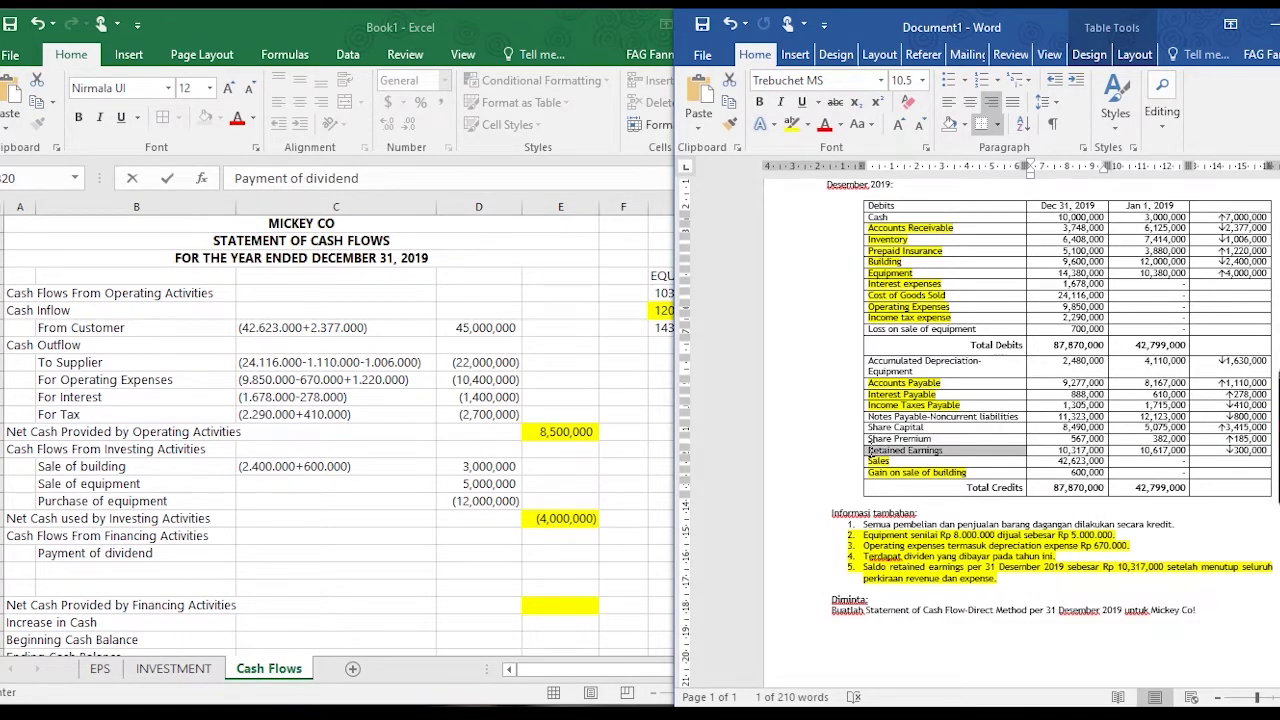
click(791, 124)
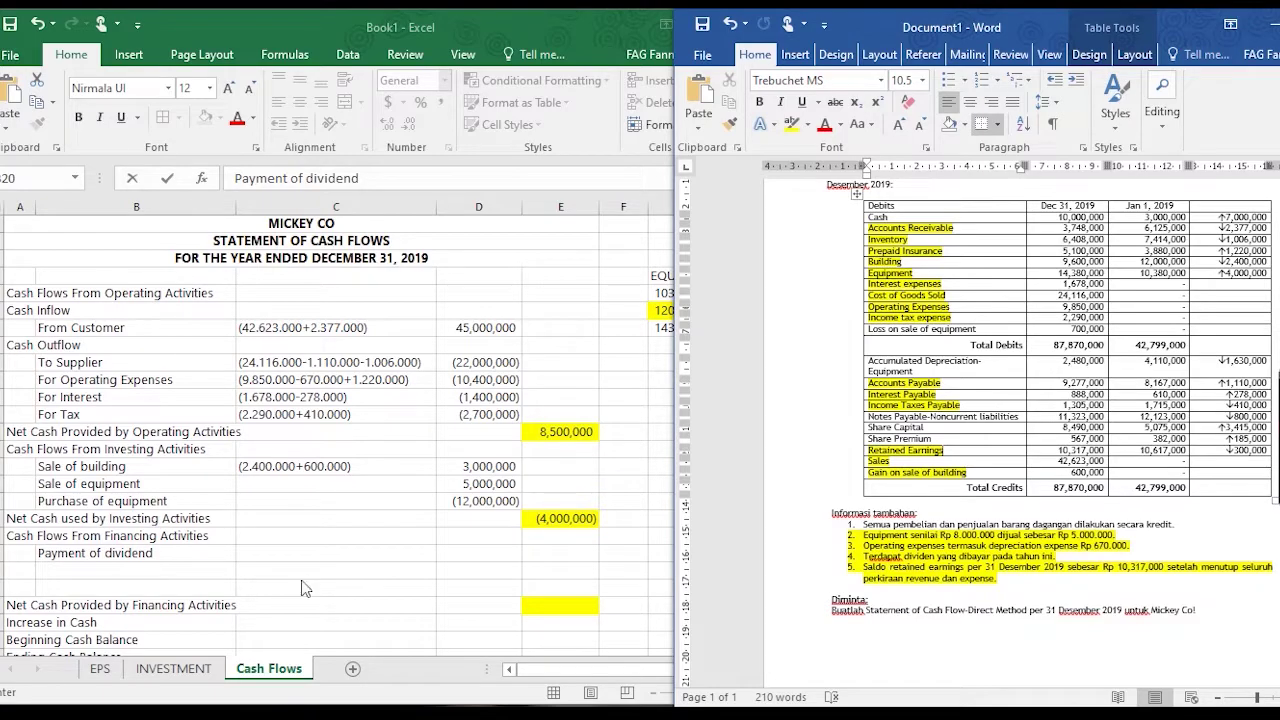
- Return to Excel and enter -300000 in cell D20 as the dividend payment amount
click(334, 558)
click(508, 551)
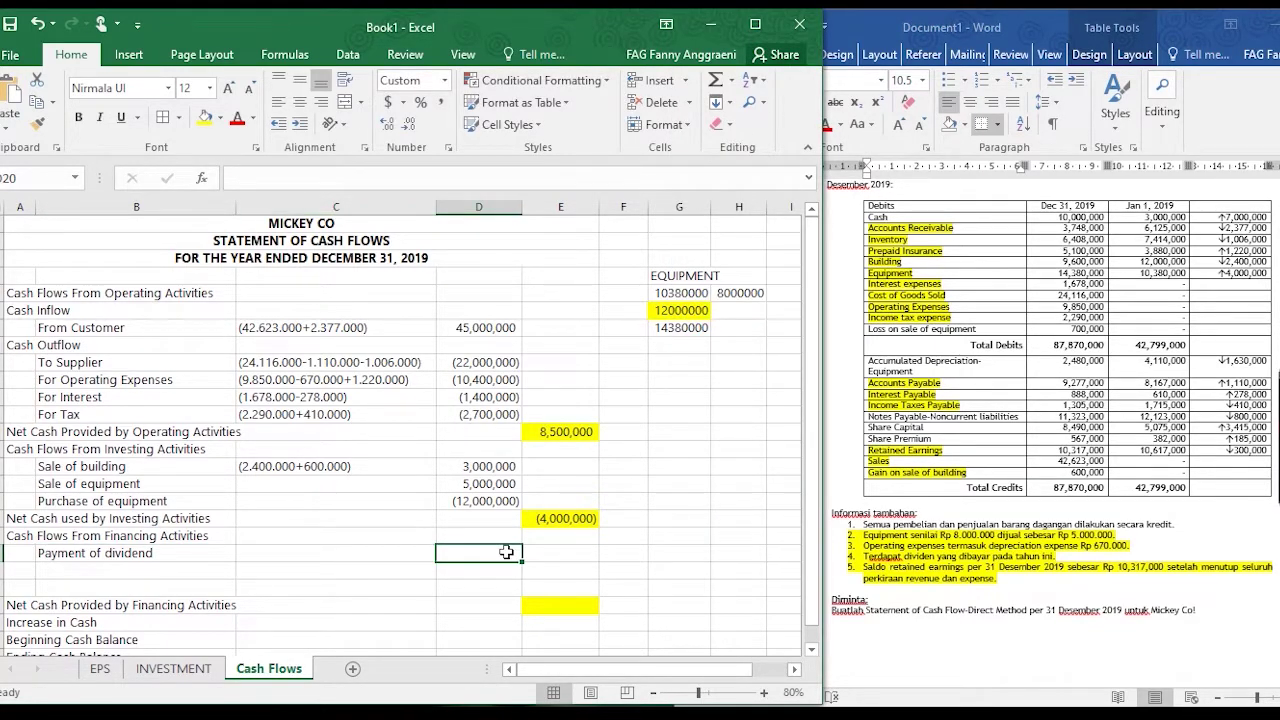
text(-300000)
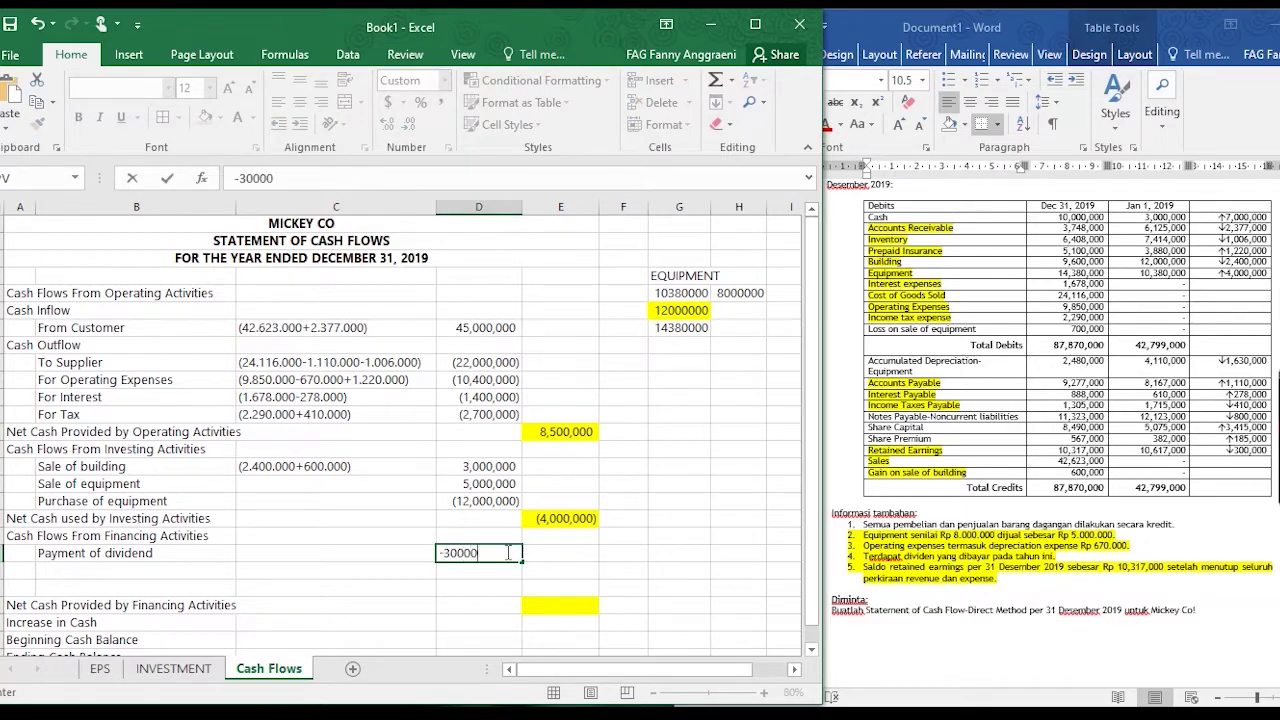
key(Tab)
click(170, 574)
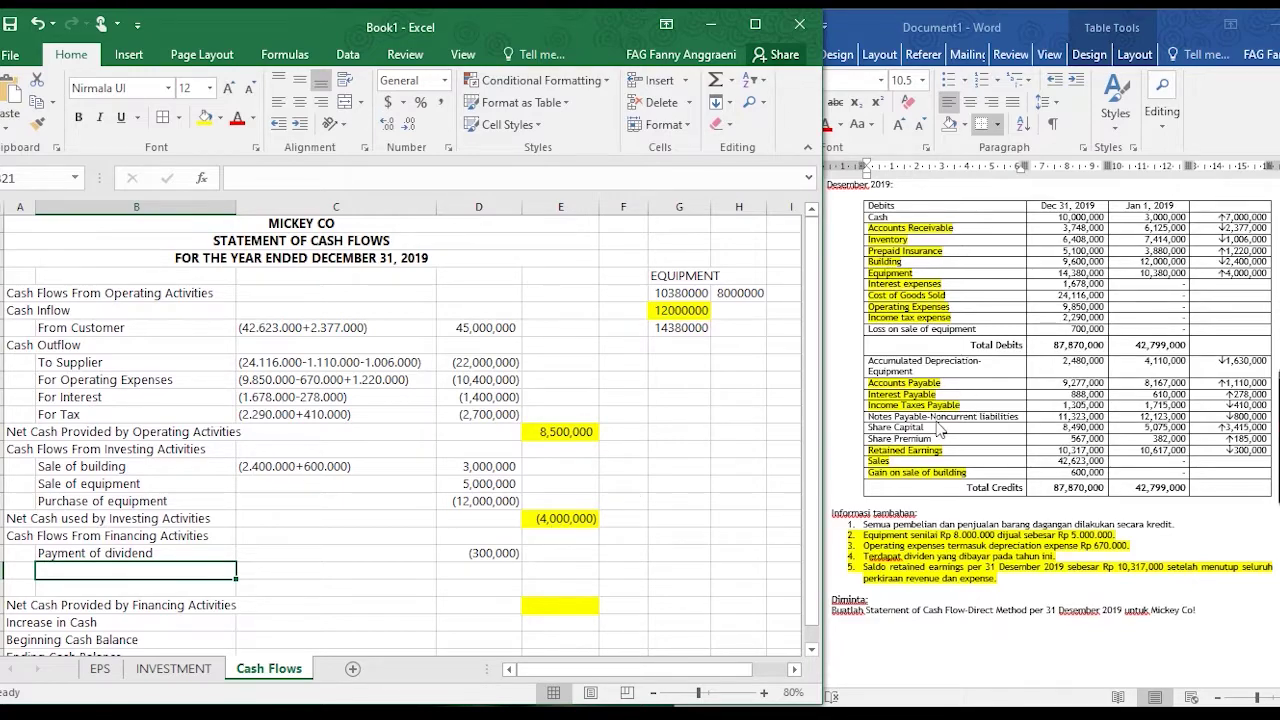
- Switch to Word and highlight note 1 about credit purchases and sales in yellow
click(904, 408)
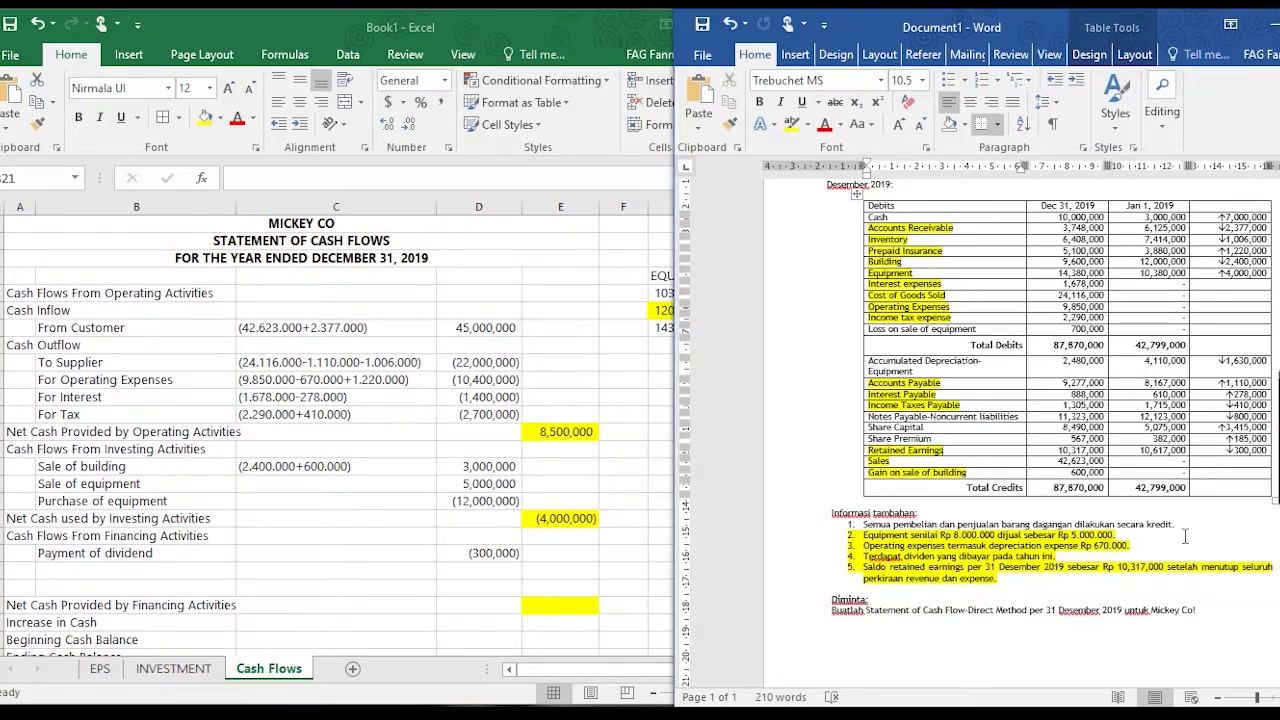
drag(1190, 521, 863, 524)
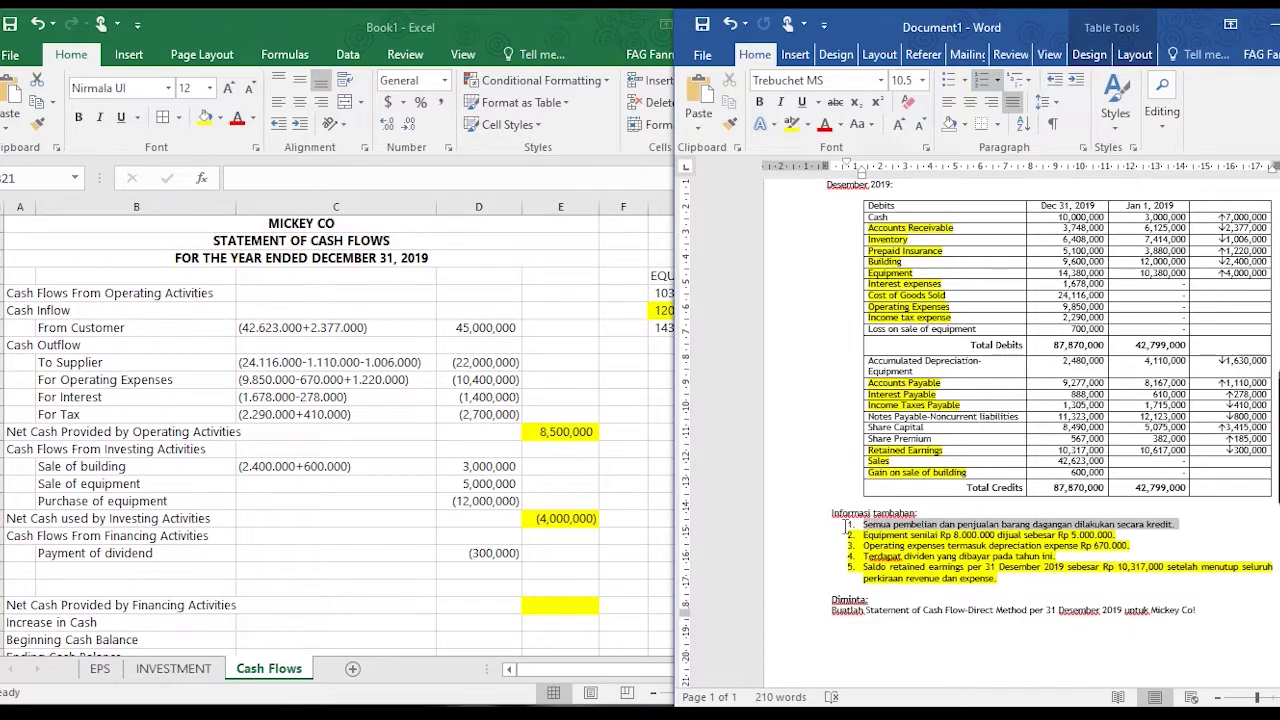
click(763, 124)
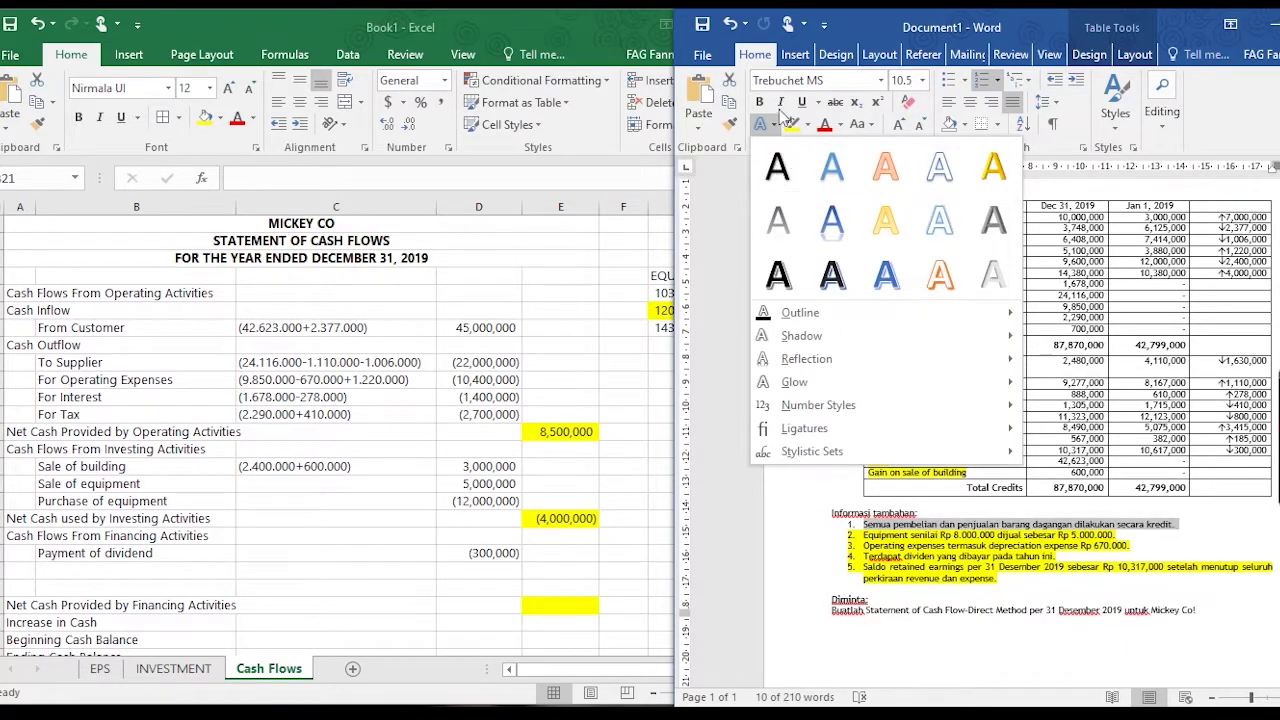
key(Escape)
click(1190, 512)
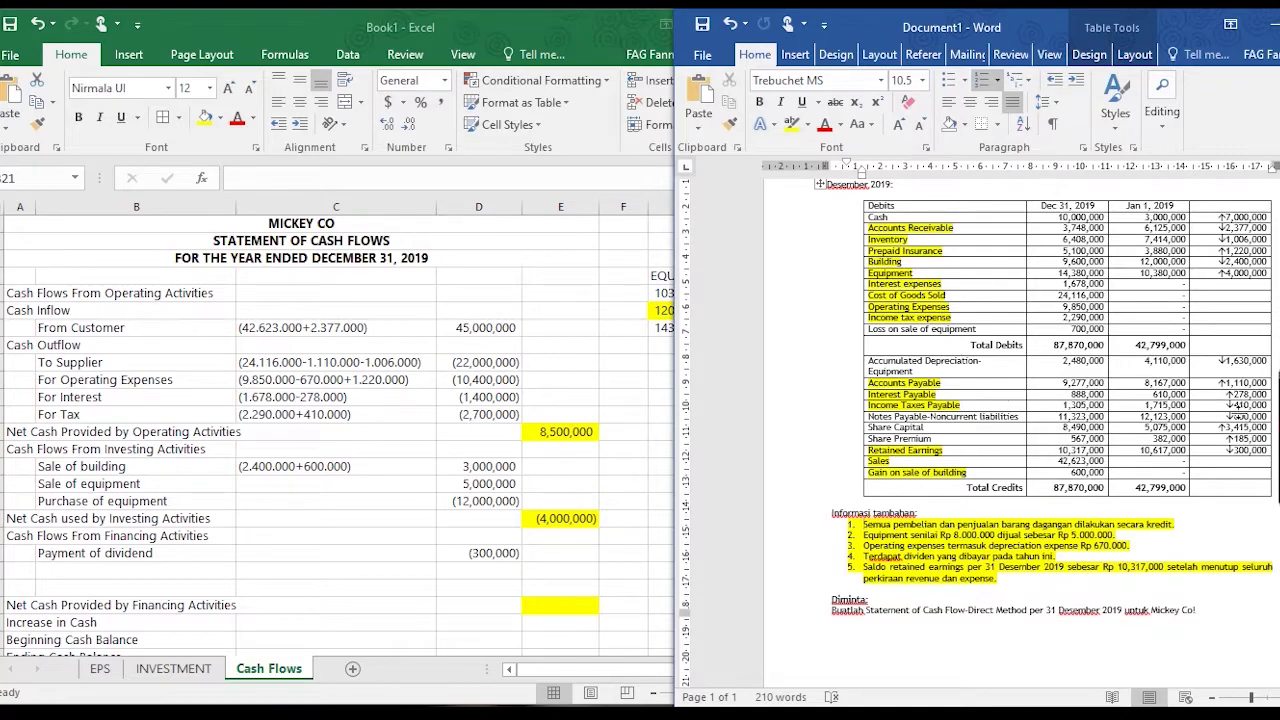
- Return to Excel and enter "Payment of notes payable" in cell B21 under financing activities
click(119, 572)
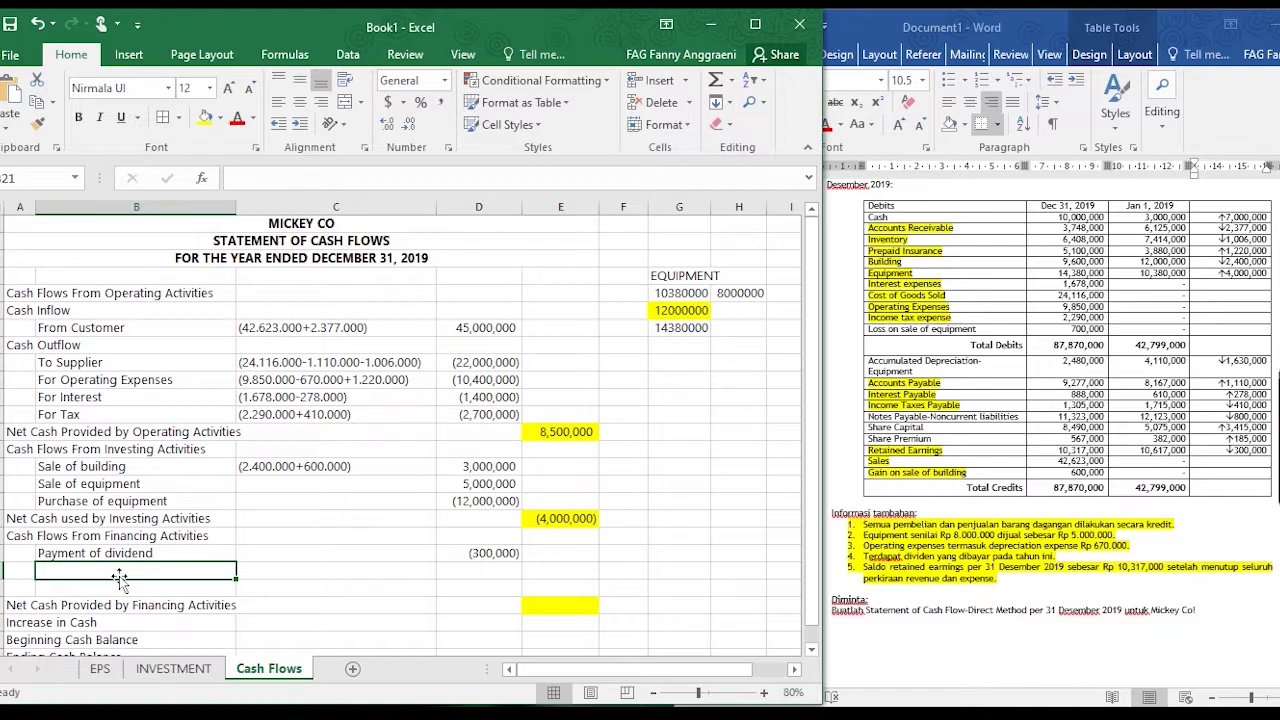
text(Paymne)
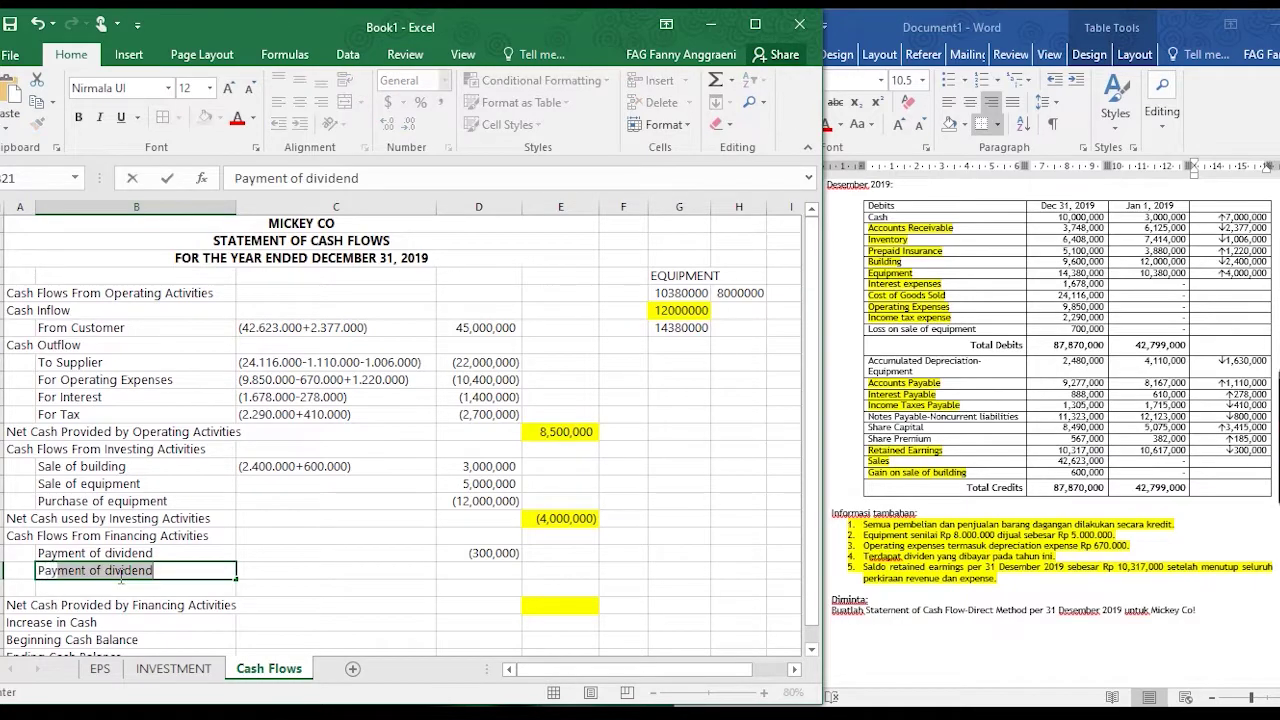
key(BackSpace)
text(ent of notes)
text( payab)
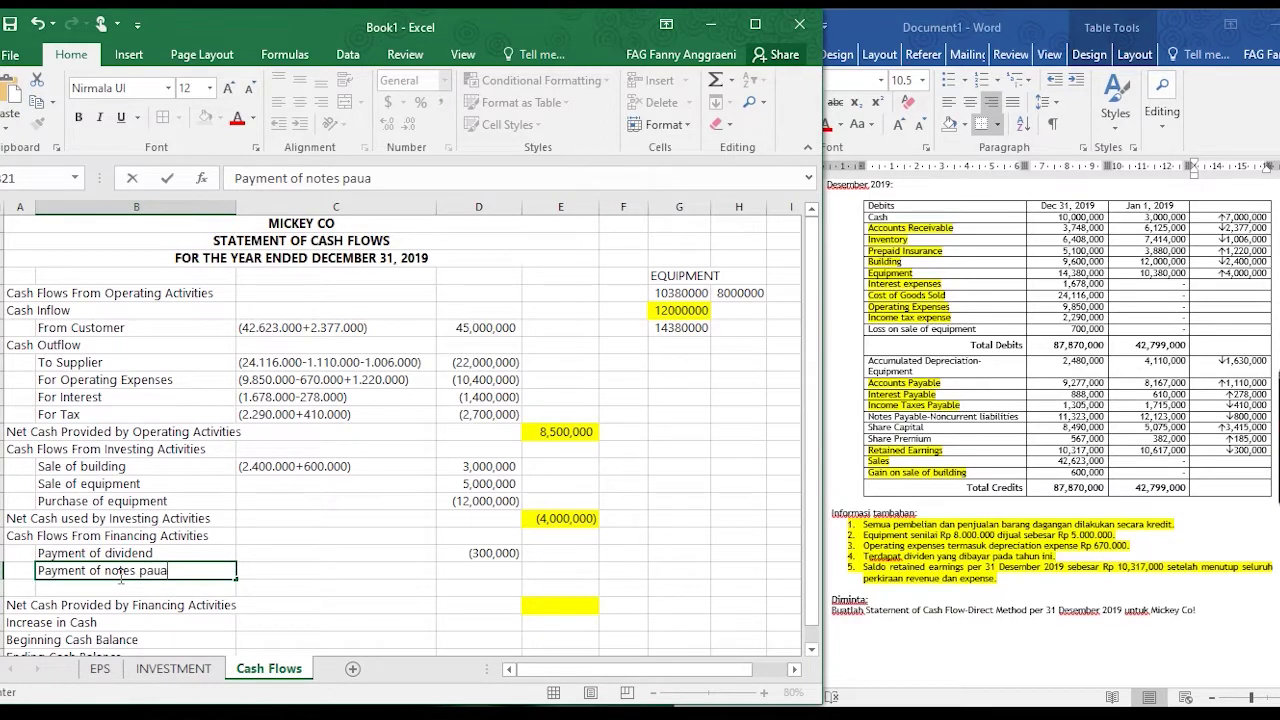
text(le)
key(Tab)
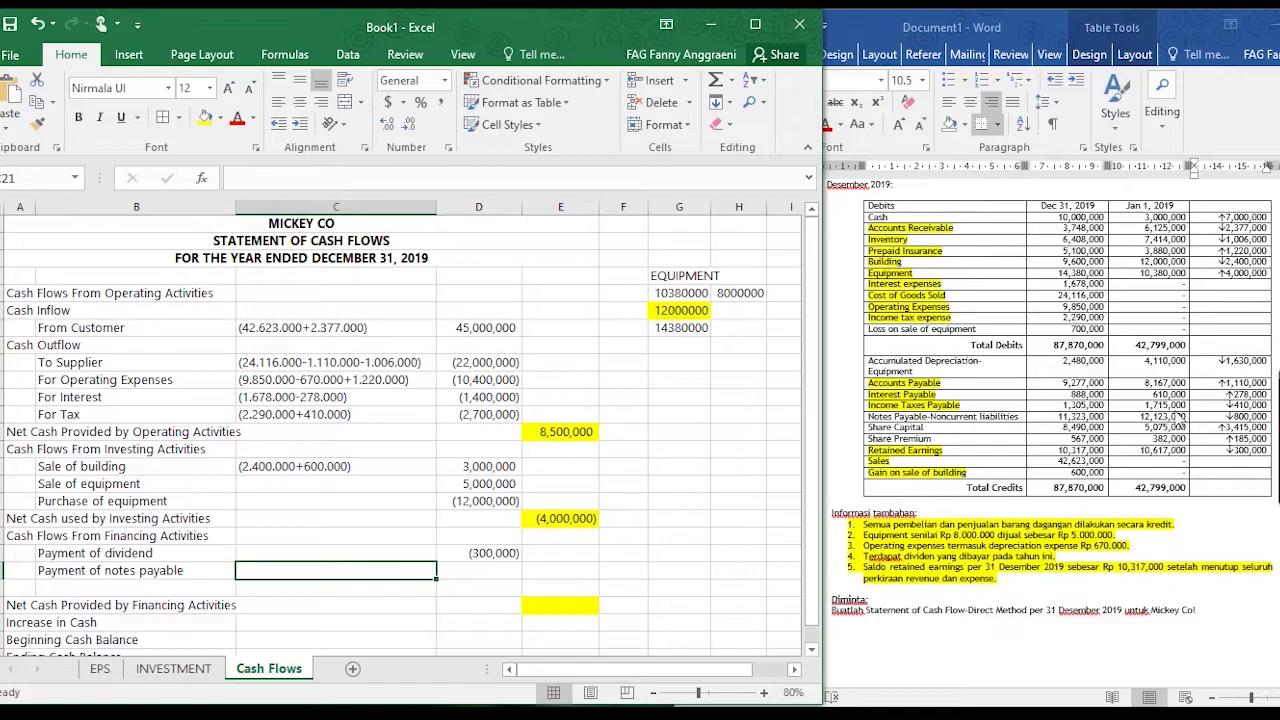
- Highlight the Notes Payable-Noncurrent liabilities account name yellow in Word's ledger table
click(1030, 424)
drag(1022, 418, 870, 418)
click(792, 125)
- Return to Excel and enter -800000 in cell D21 as the notes payable payment
click(500, 568)
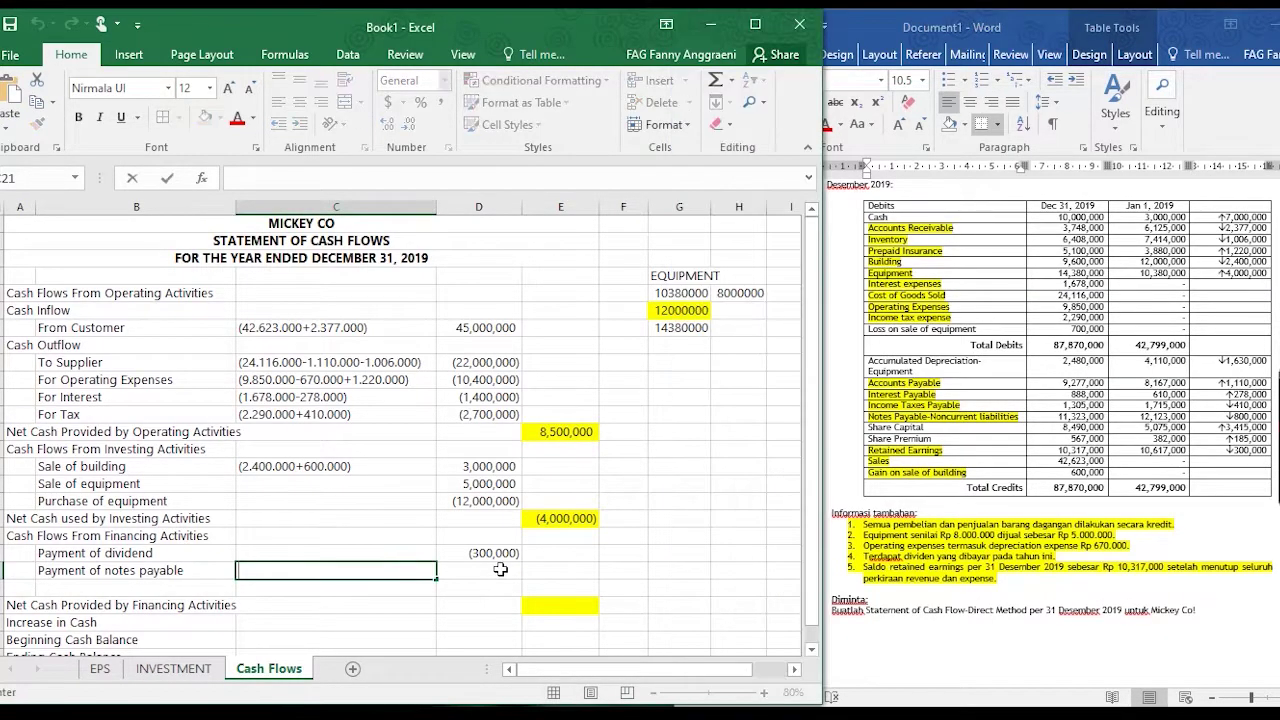
click(500, 568)
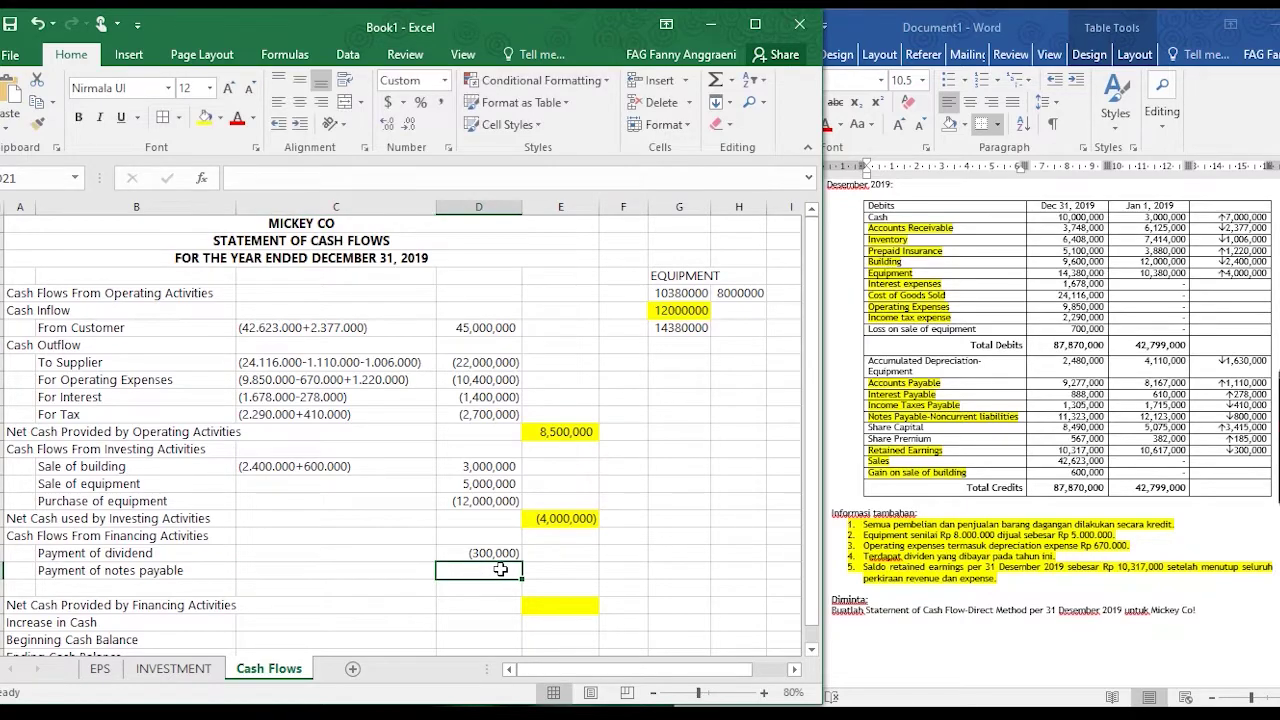
text(-800000)
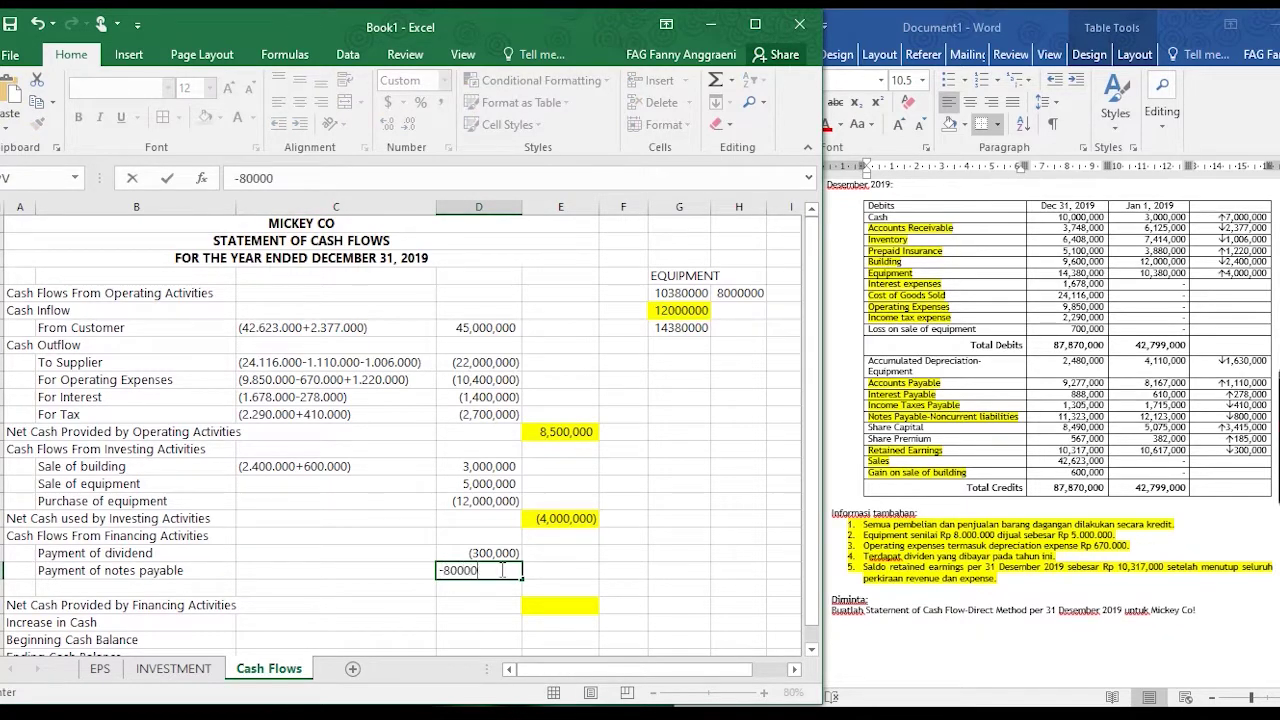
key(Tab)
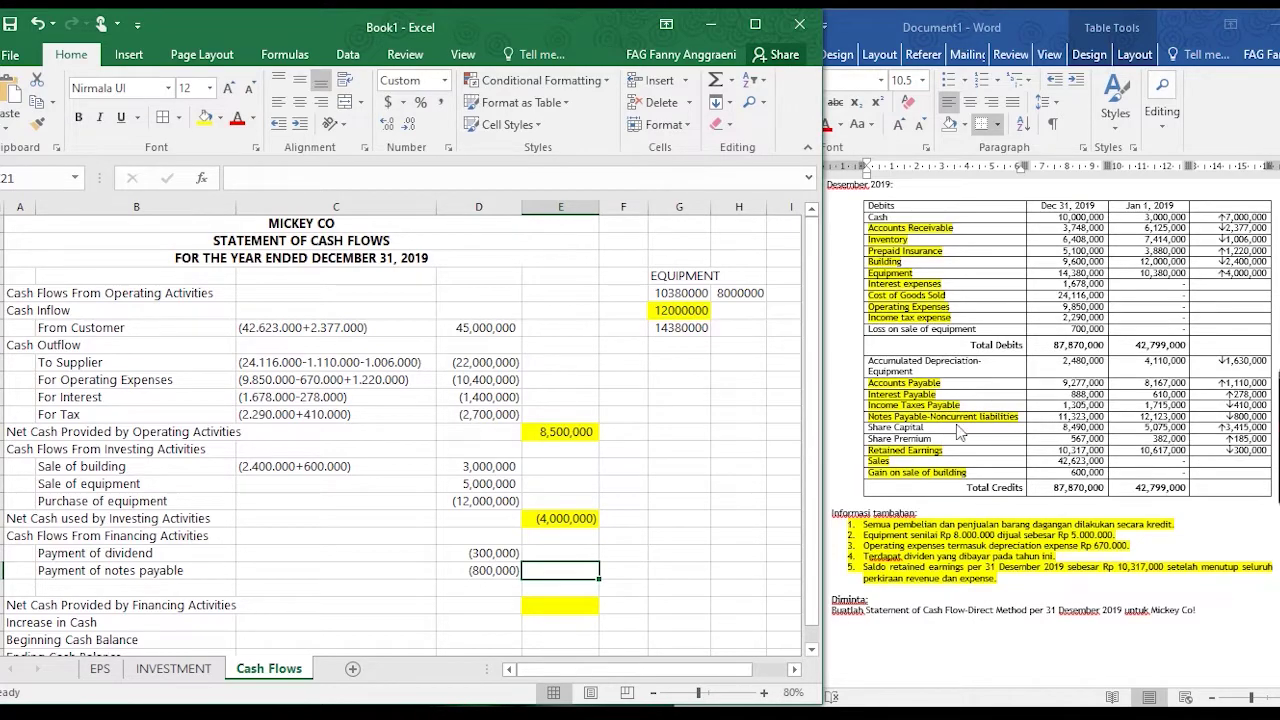
- Highlight the Share Capital and Share Premium account names yellow in Word's ledger table and check their yearly changes
click(955, 432)
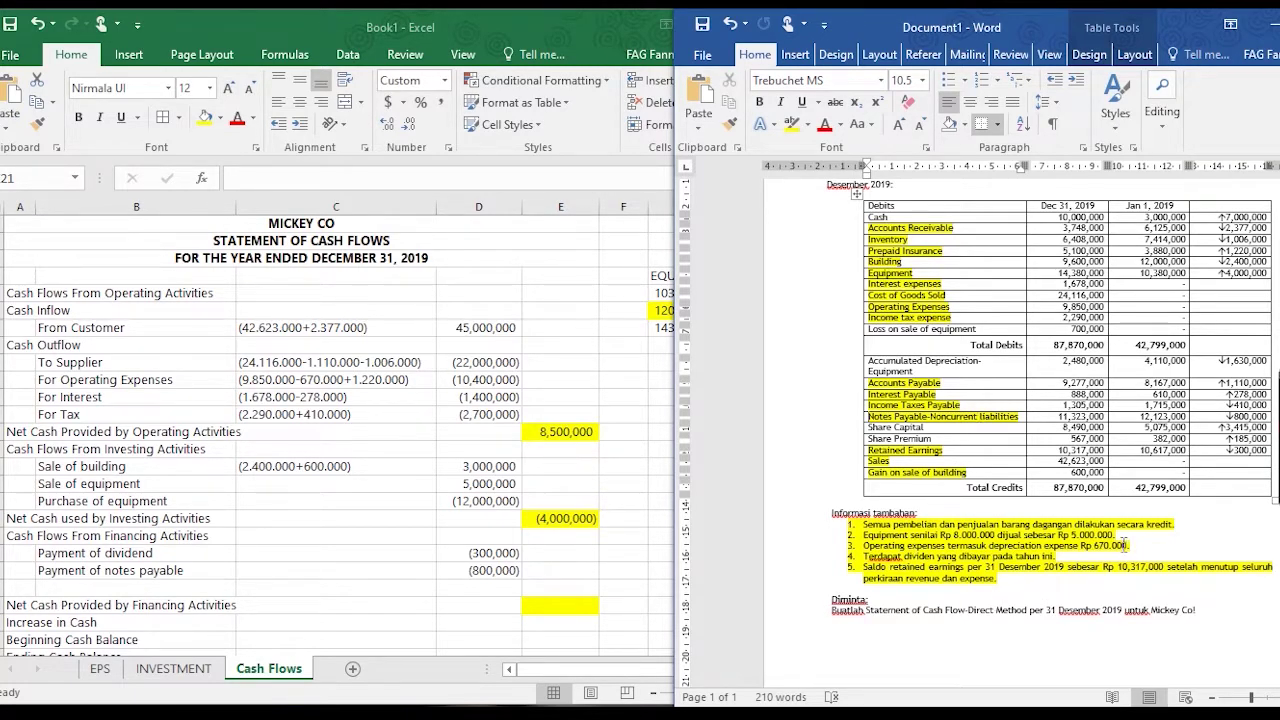
click(944, 426)
drag(927, 438, 920, 415)
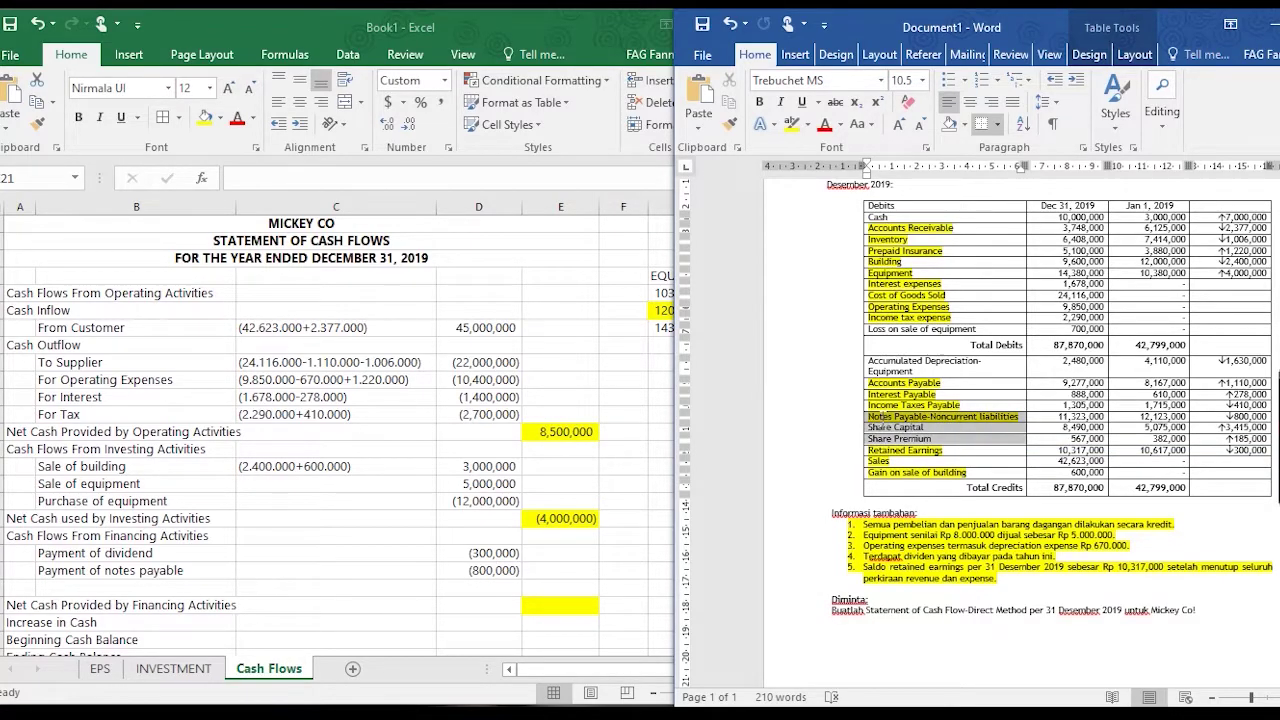
click(793, 124)
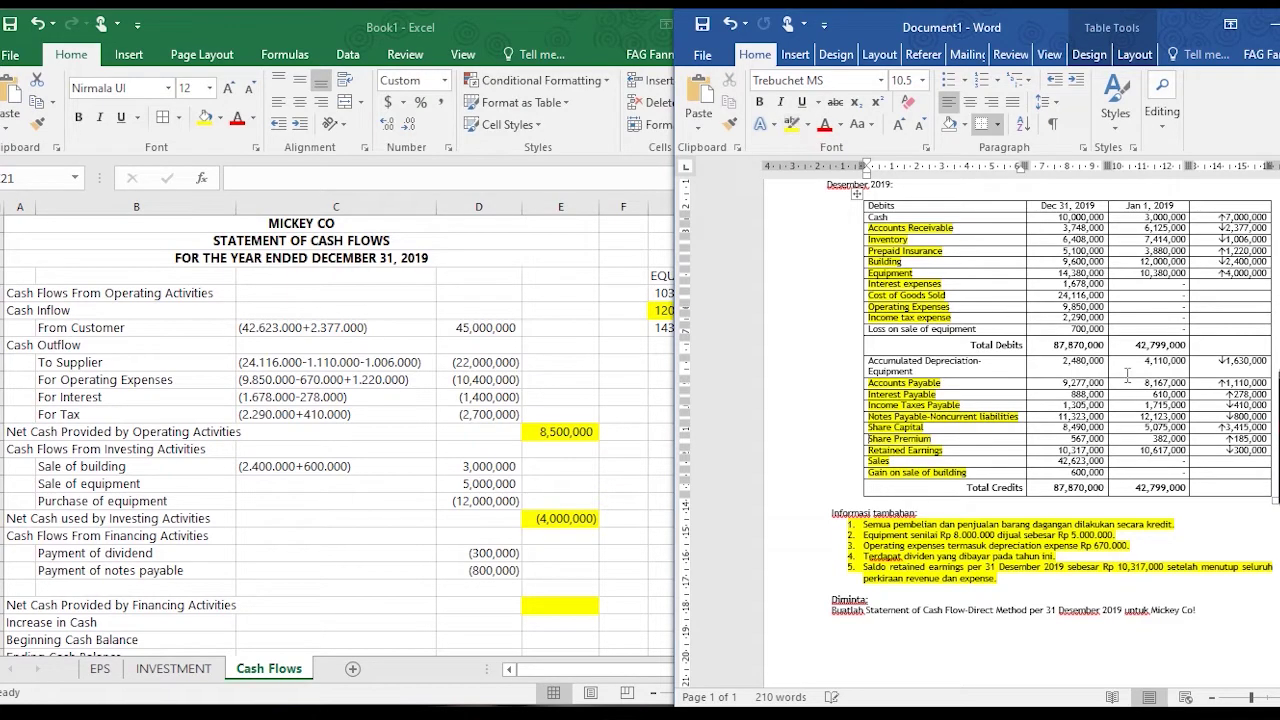
drag(1212, 427, 1266, 428)
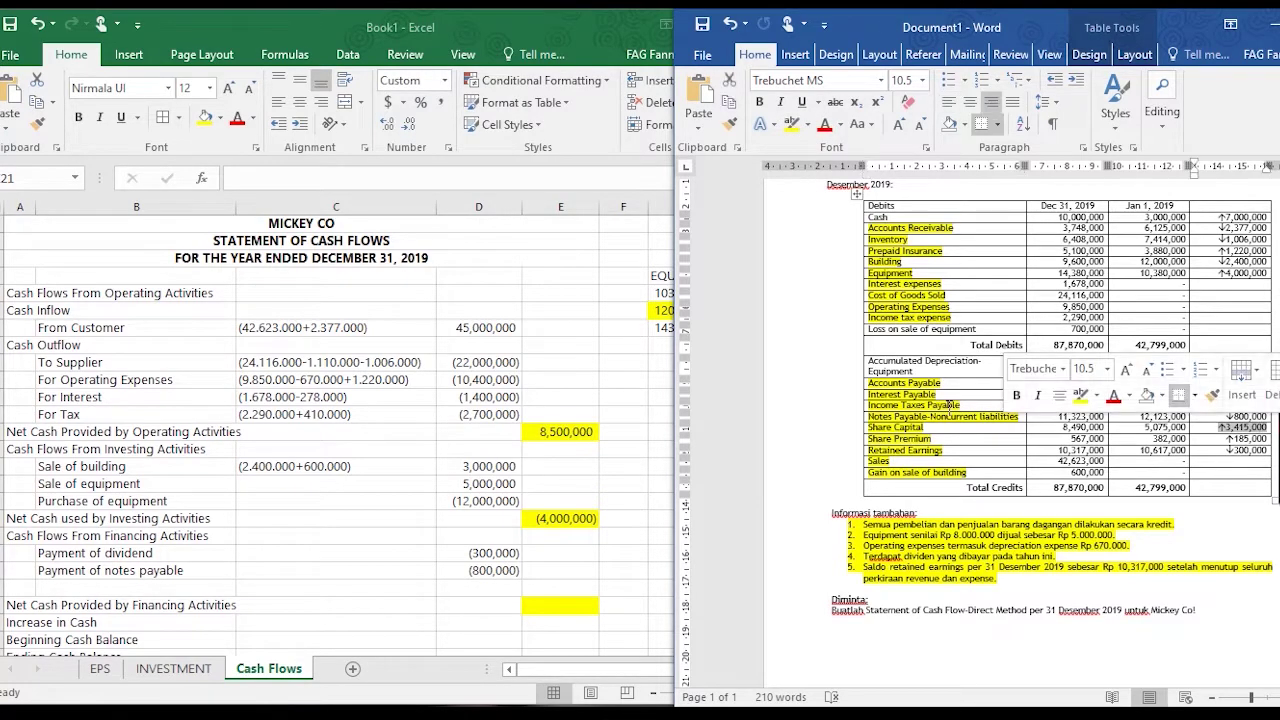
drag(1222, 439, 1267, 439)
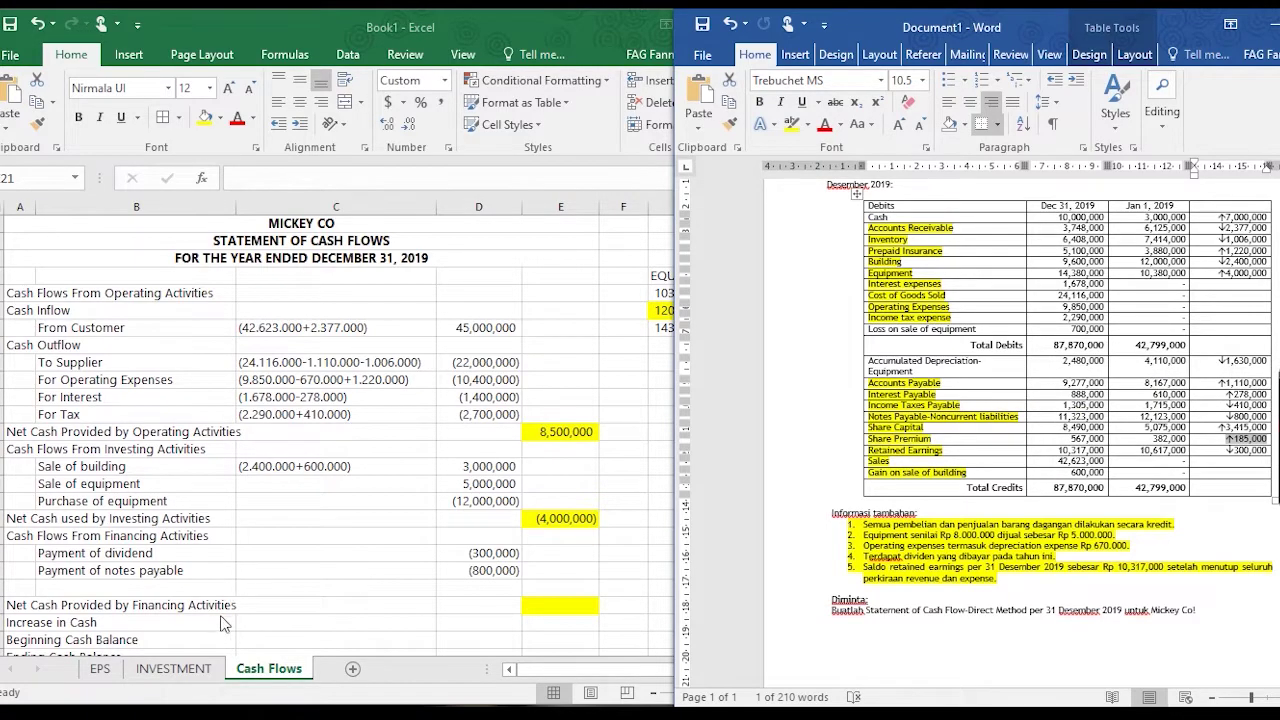
- Return to Excel and enter "Issuance of shares" in cell B22 with the working (3.415.000+185.000) in cell C22
click(560, 570)
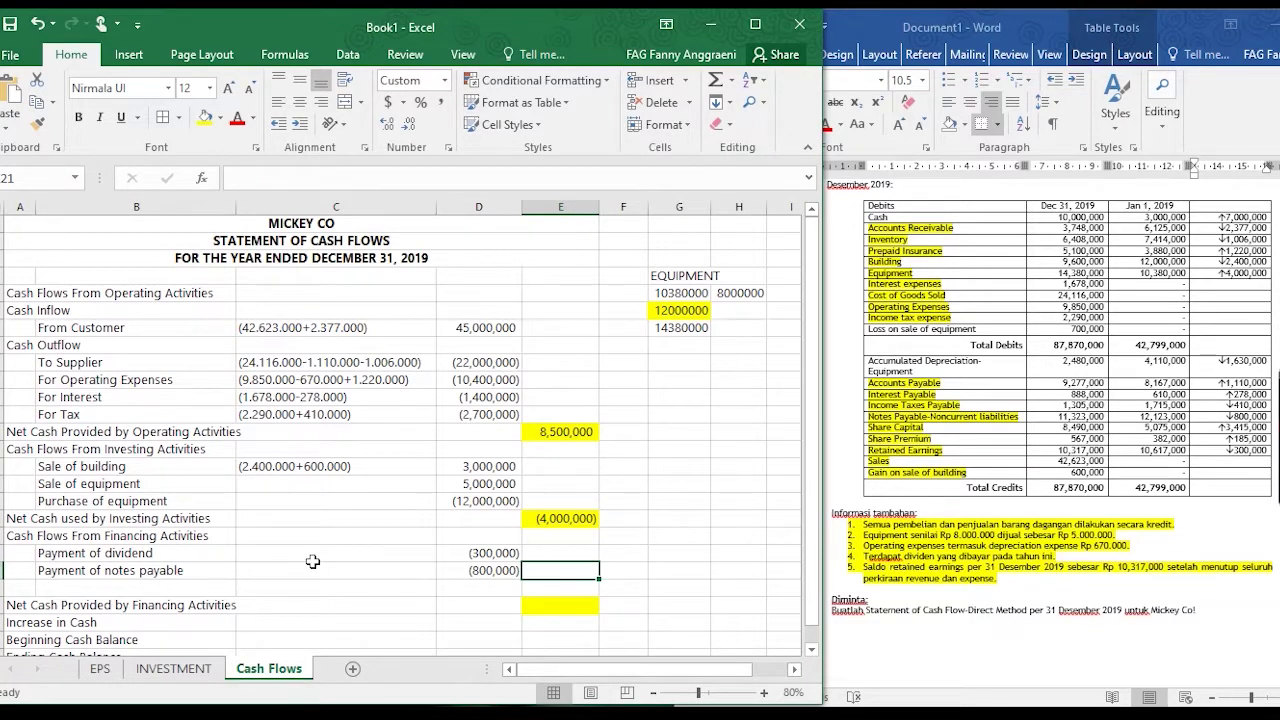
click(165, 590)
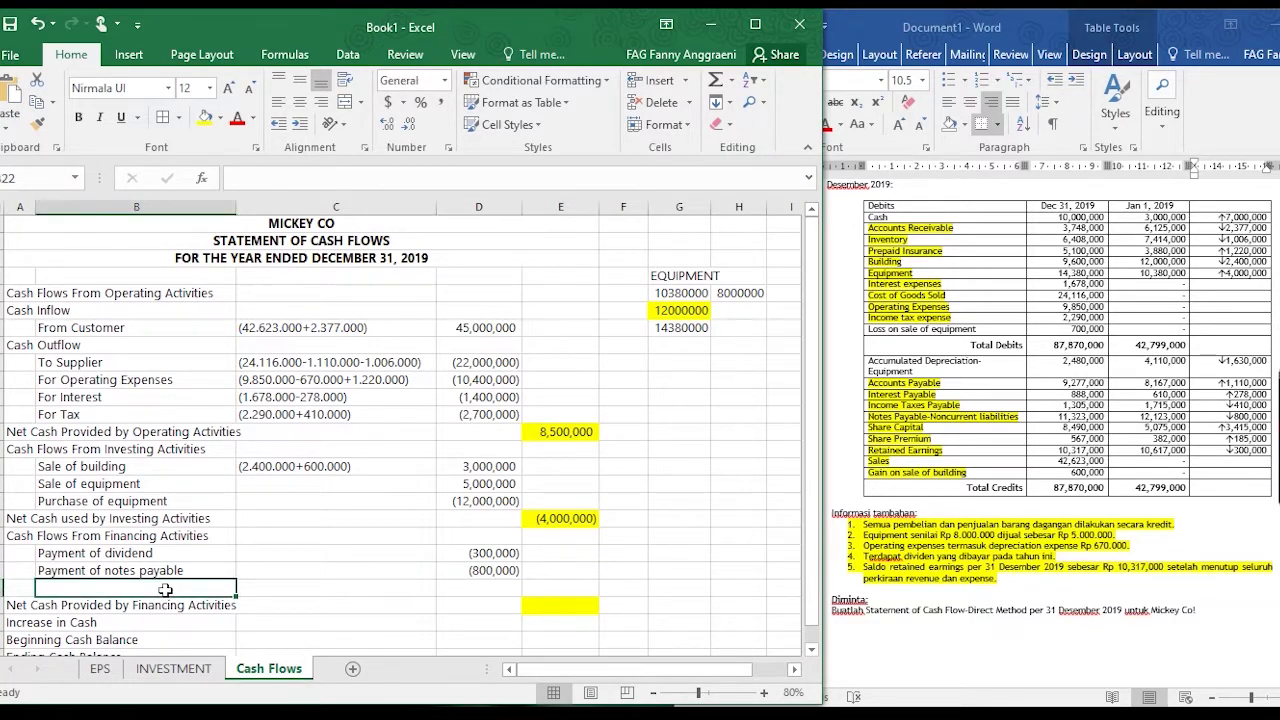
text(Issuance )
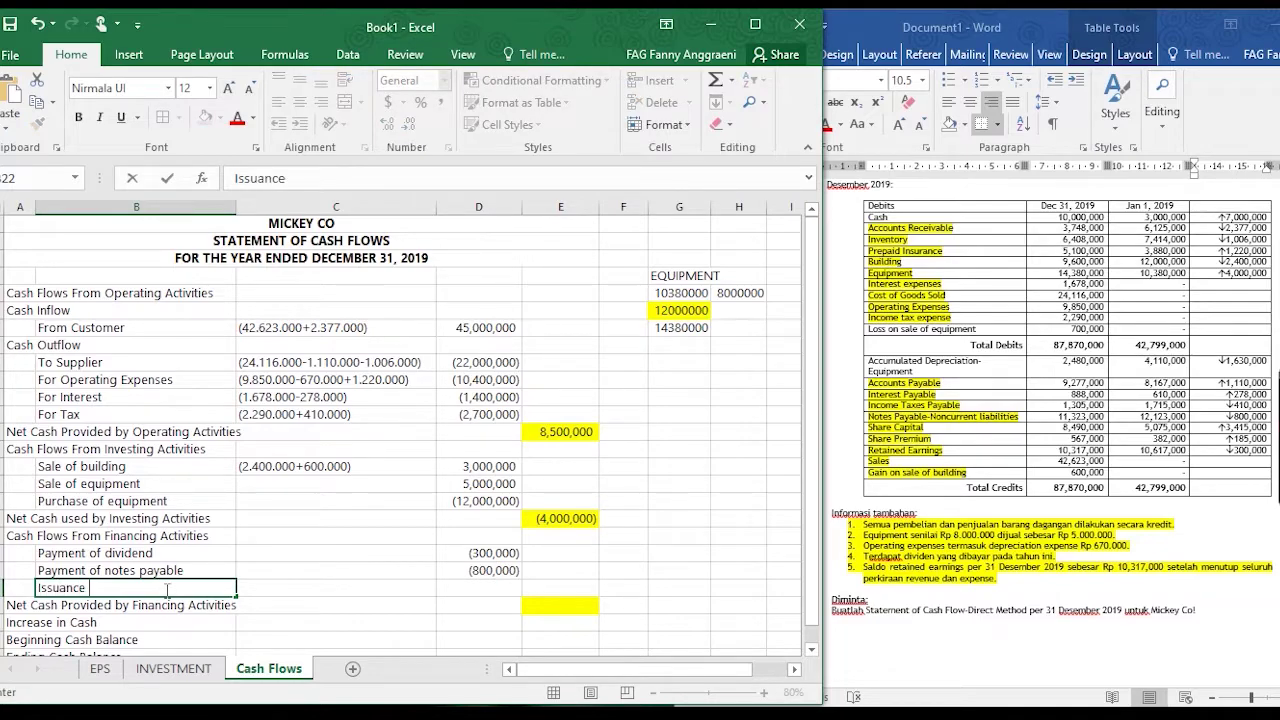
text(of shares)
key(Tab)
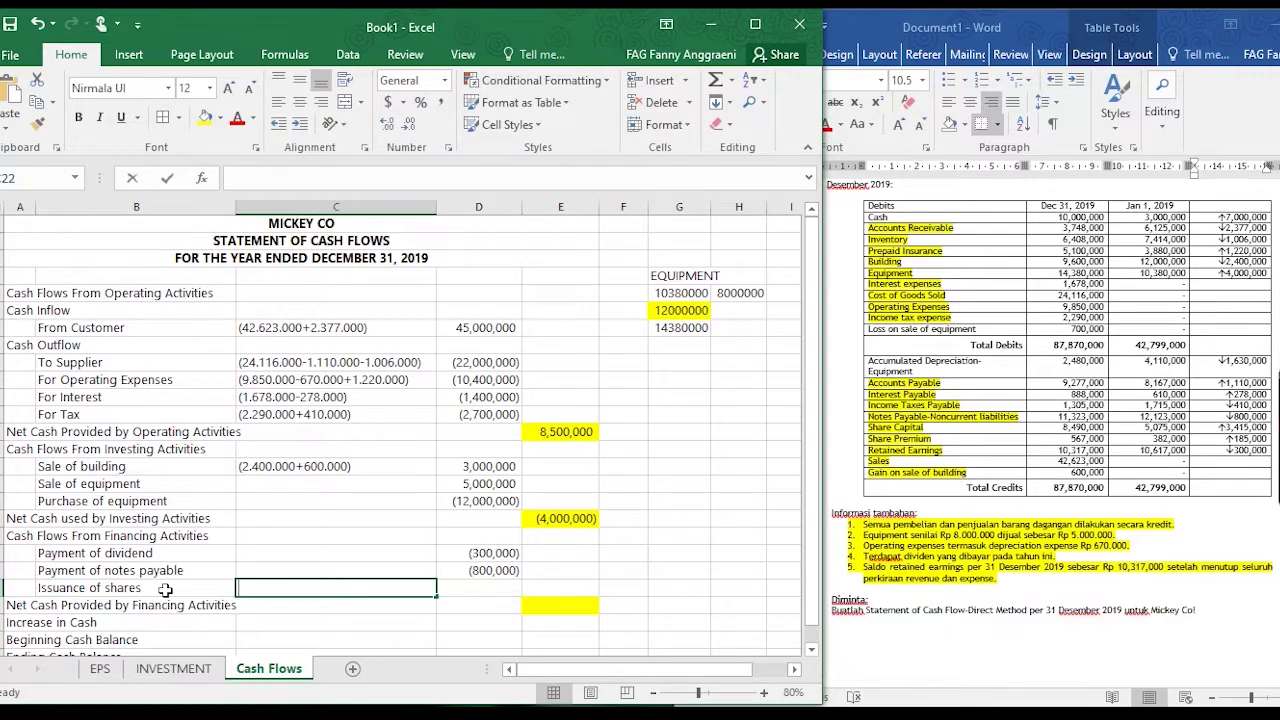
text((3.415.000)
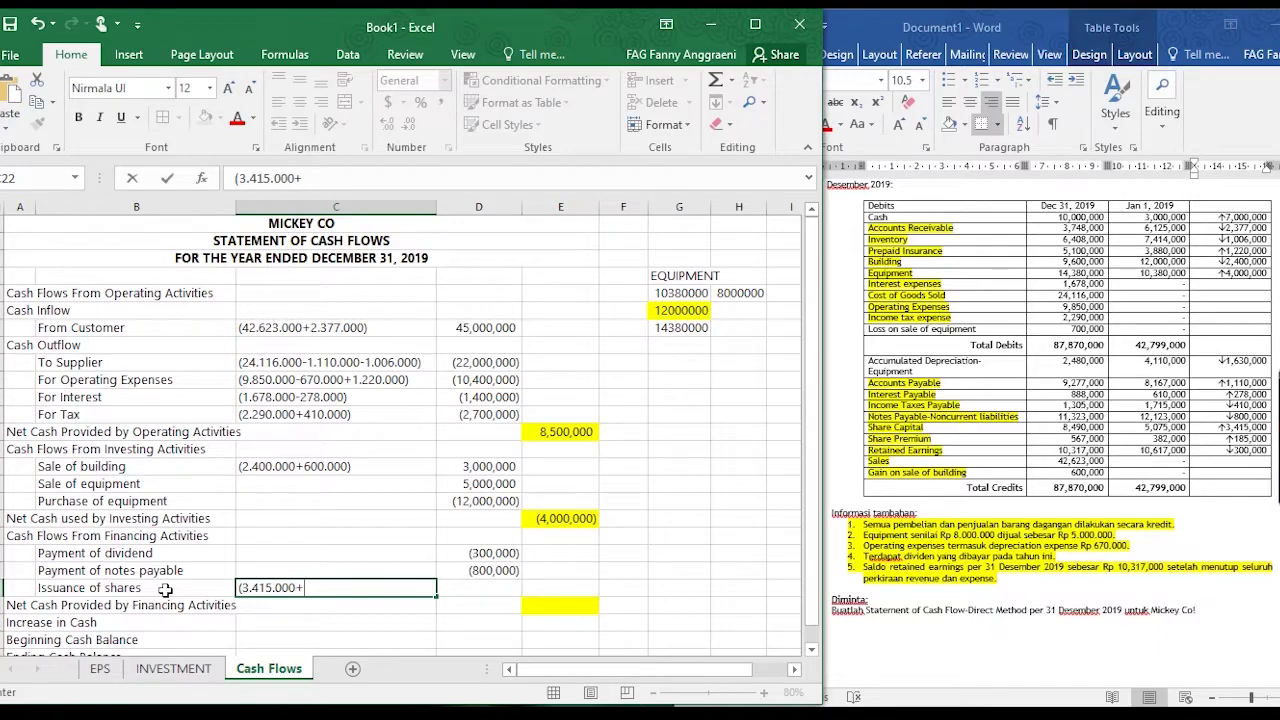
text(+185.000)
key(Tab)
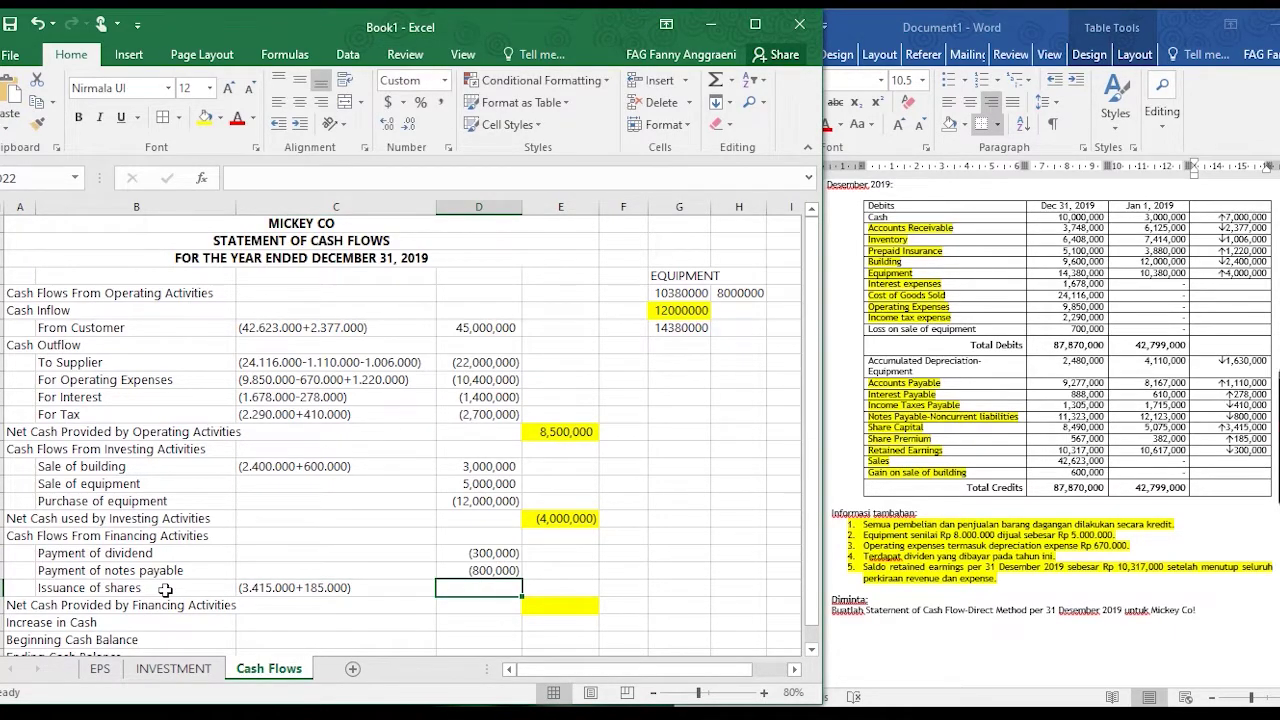
- Enter 3600000 in cell D22 for the share issuance and total the financing activities in cell E23 with =SUM(D20:D22)
text(3600000)
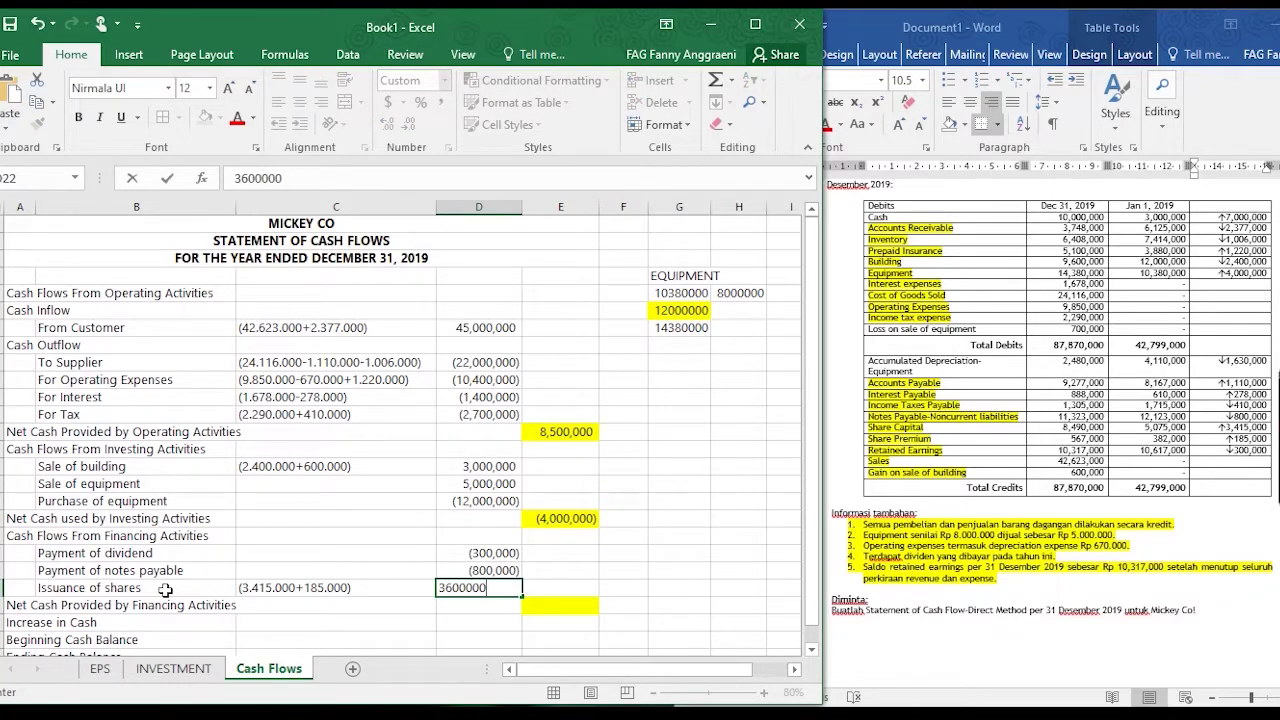
key(Tab)
click(535, 610)
text(=SUM()
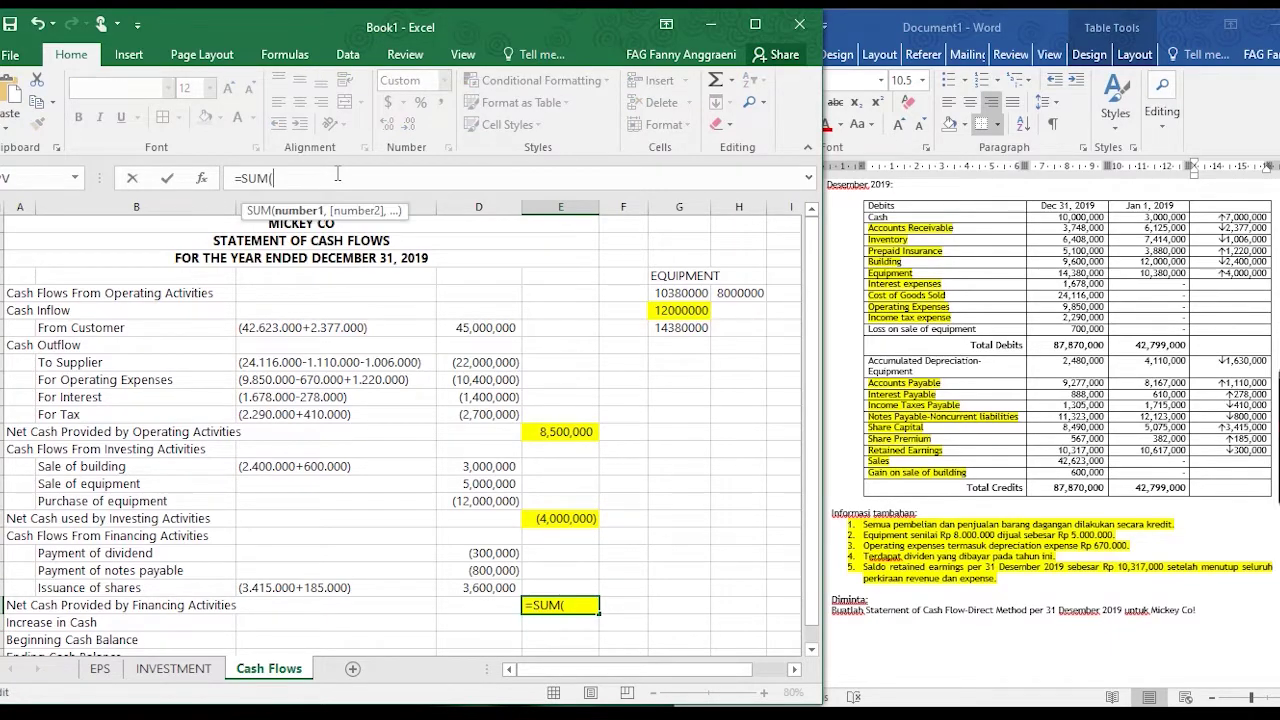
drag(468, 550, 480, 580)
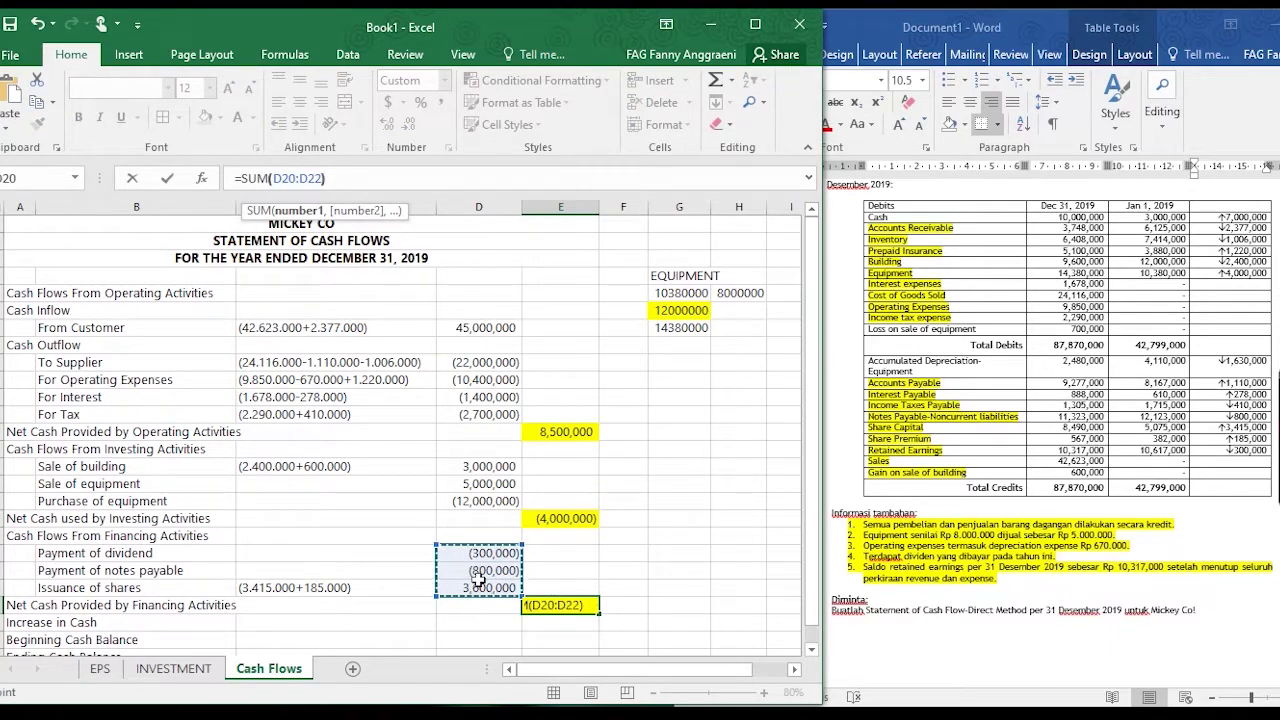
text())
key(Return)
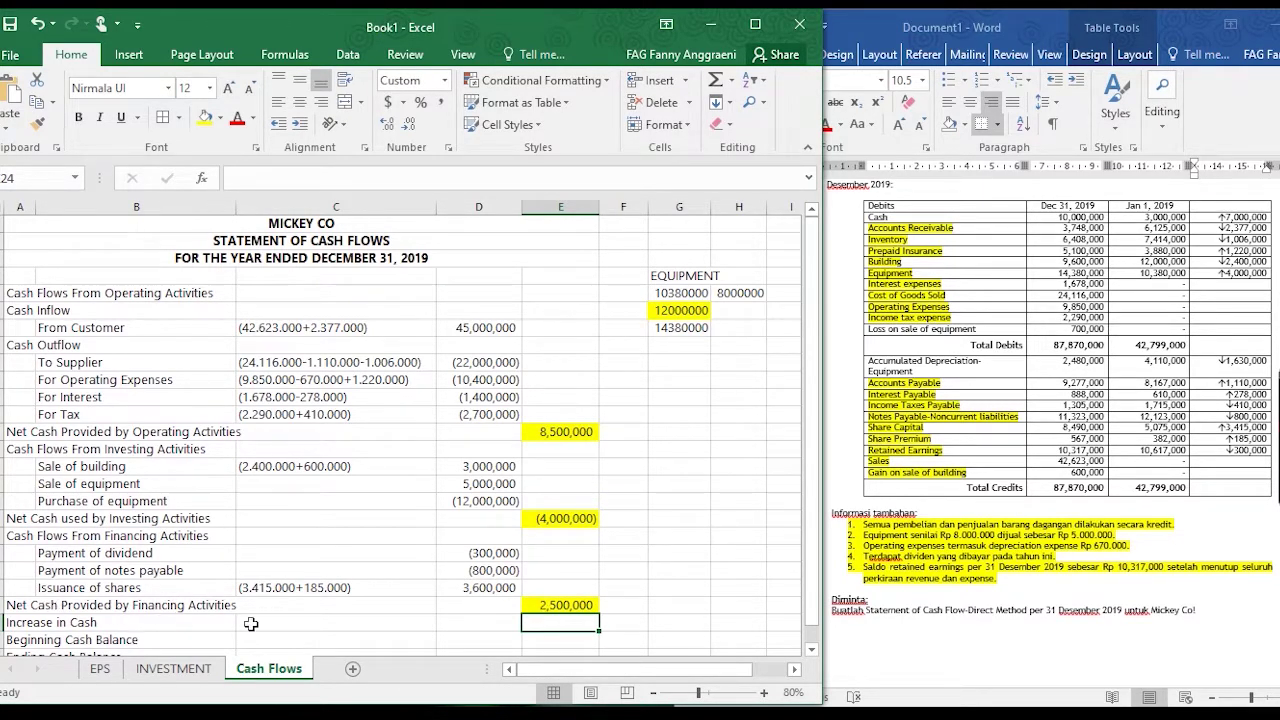
- Calculate the increase in cash in cell E24 by summing the range E13:E23
scroll(354, 614, down, 1)
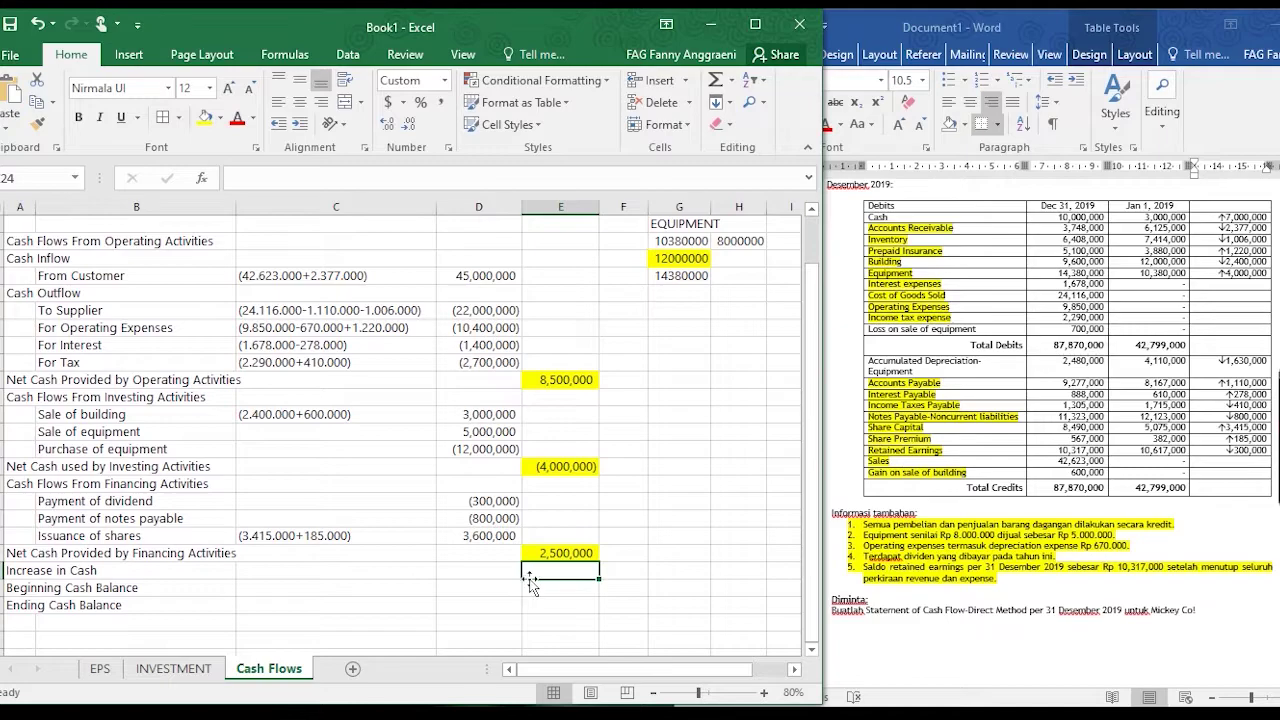
text(=SUM)
text(()
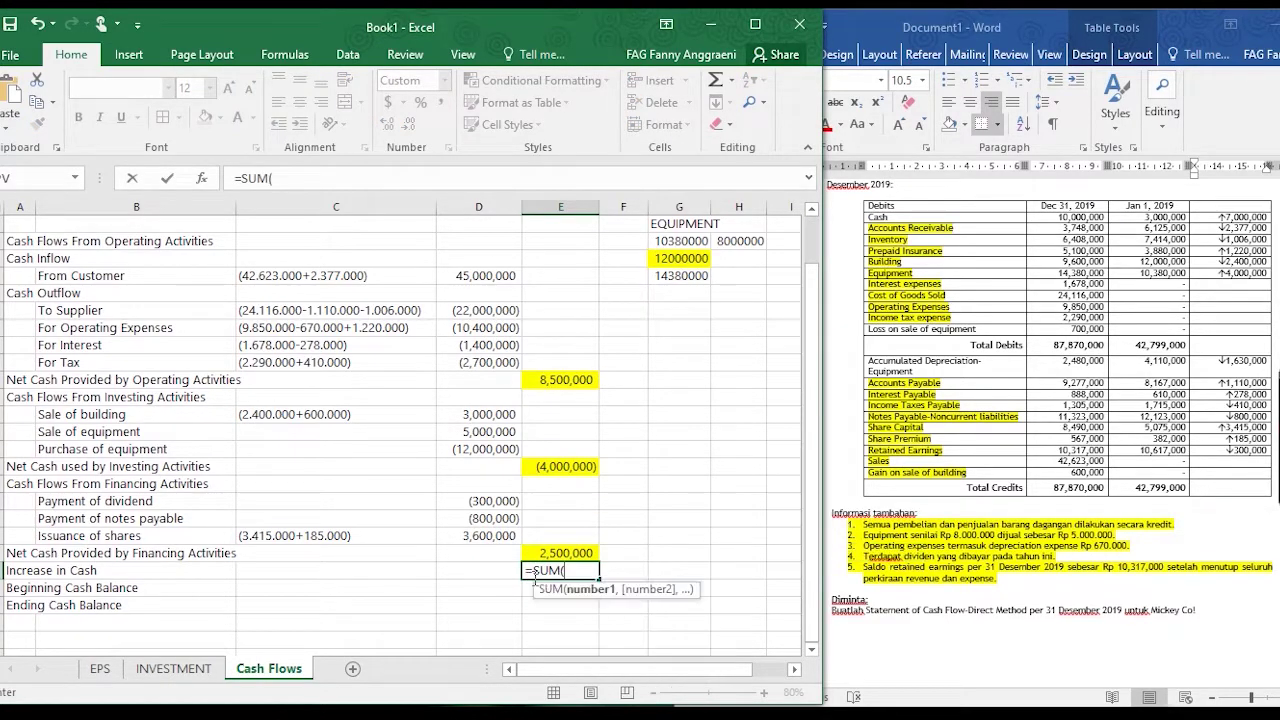
drag(562, 380, 580, 543)
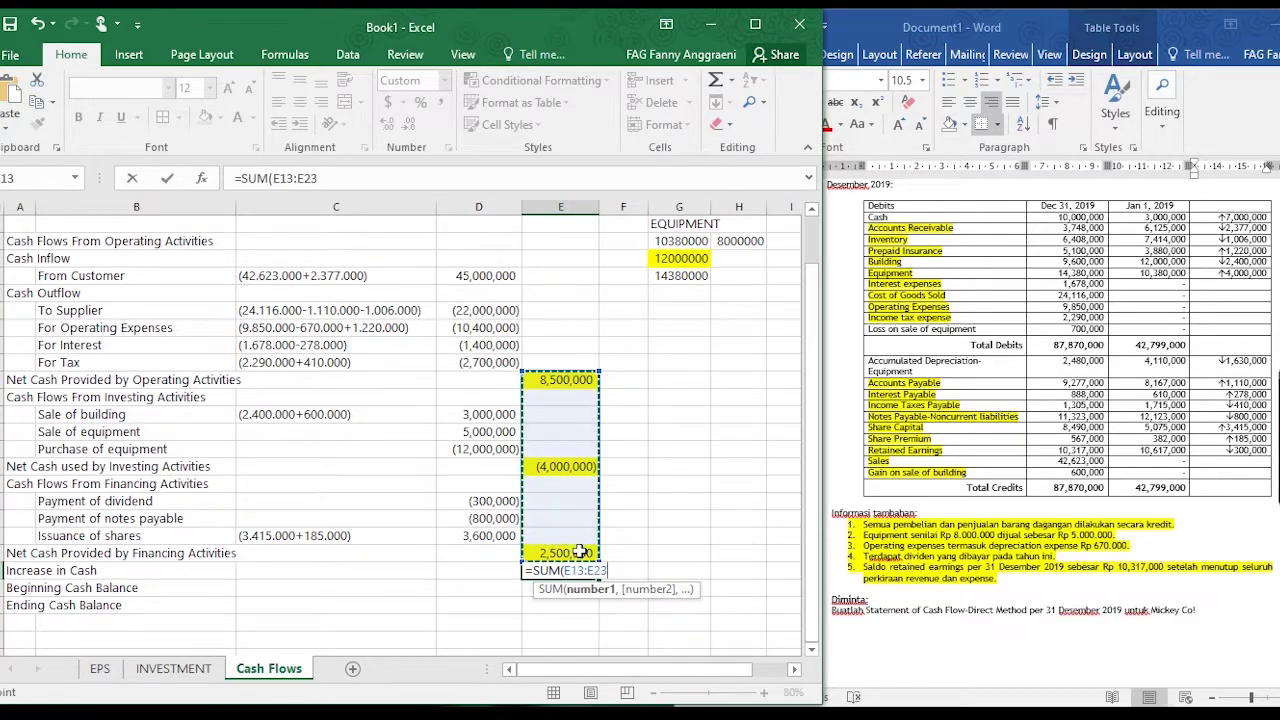
key(Return)
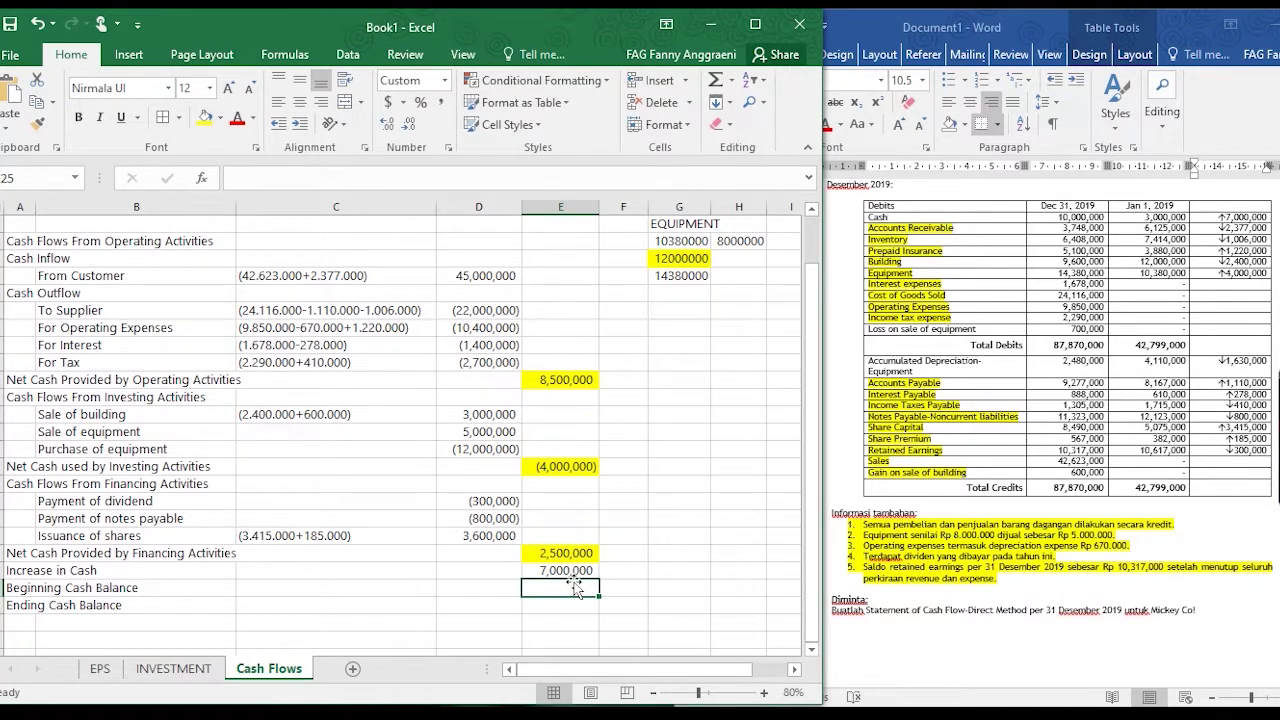
- Switch to Word and highlight the Cash account's yearly change yellow in the ledger table
click(1220, 217)
drag(1218, 217, 1268, 217)
click(791, 125)
click(1136, 216)
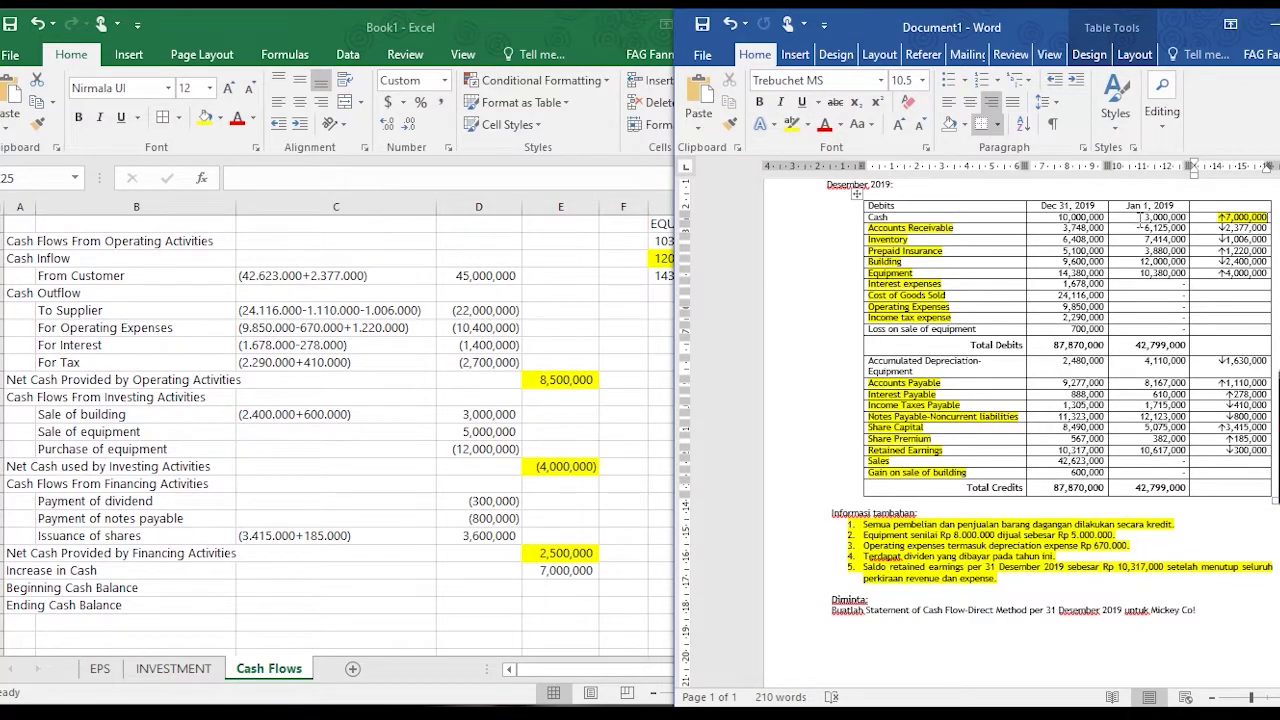
- Return to Excel and enter 3000000 in cell E25 as the beginning cash balance
click(577, 587)
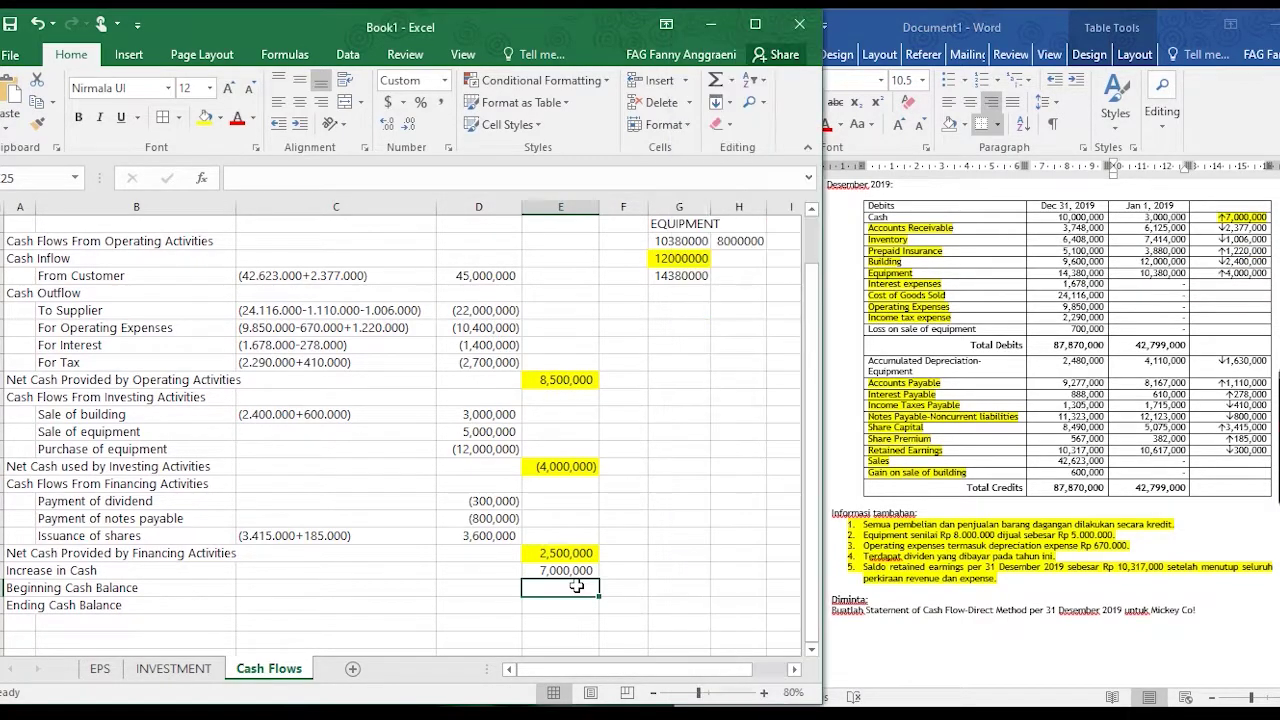
text(3000000)
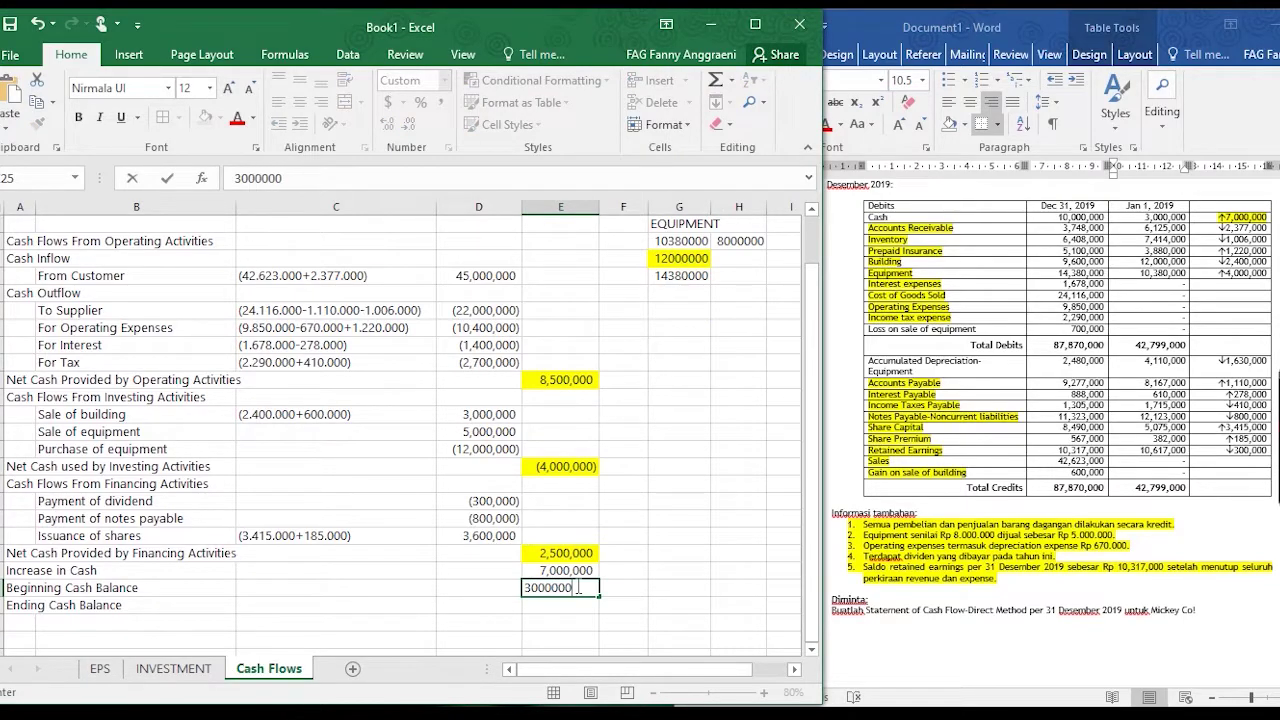
double_click(577, 587)
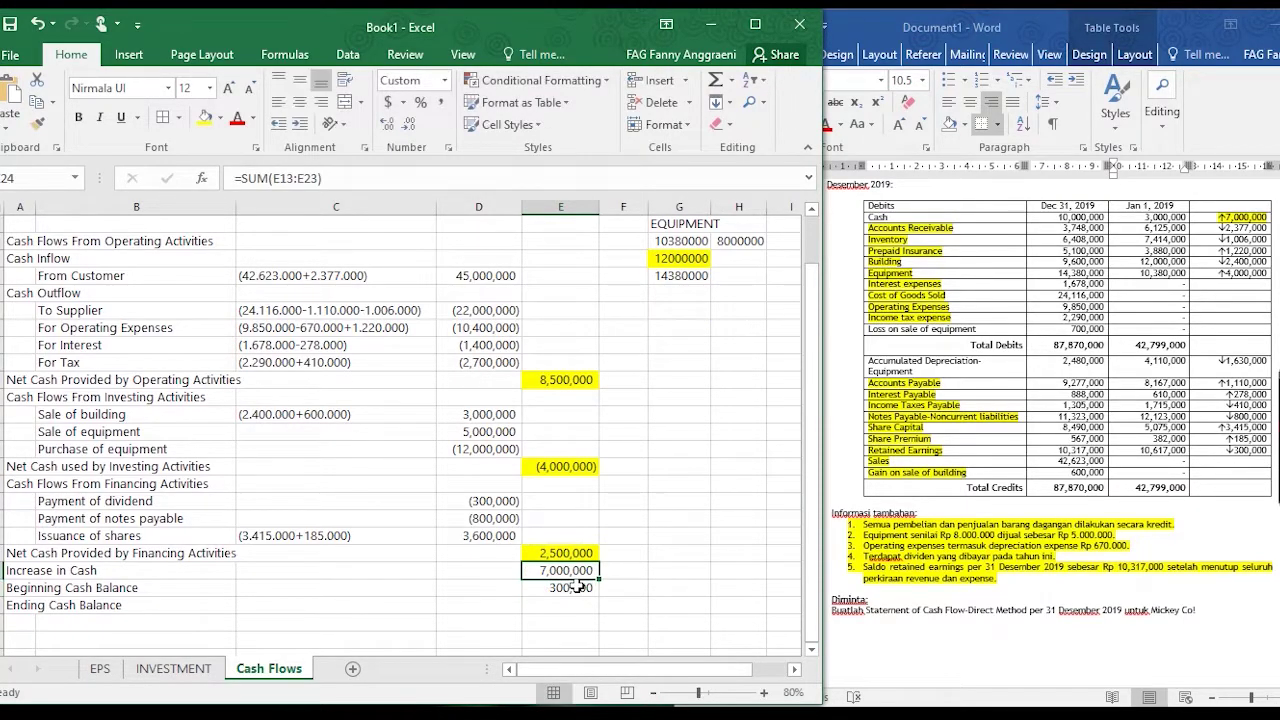
text(3000)
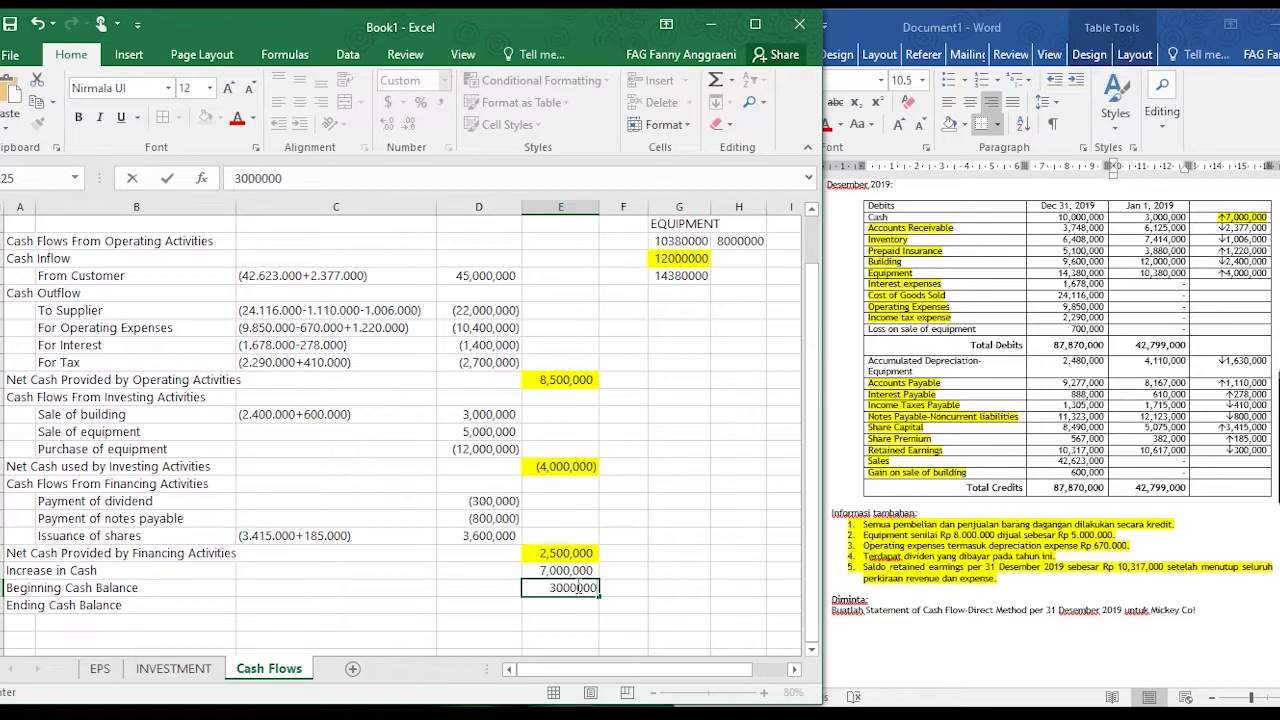
key(Return)
- Enter 10000000 in cell E26 as the ending cash balance
click(563, 570)
click(571, 587)
click(566, 606)
text(1)
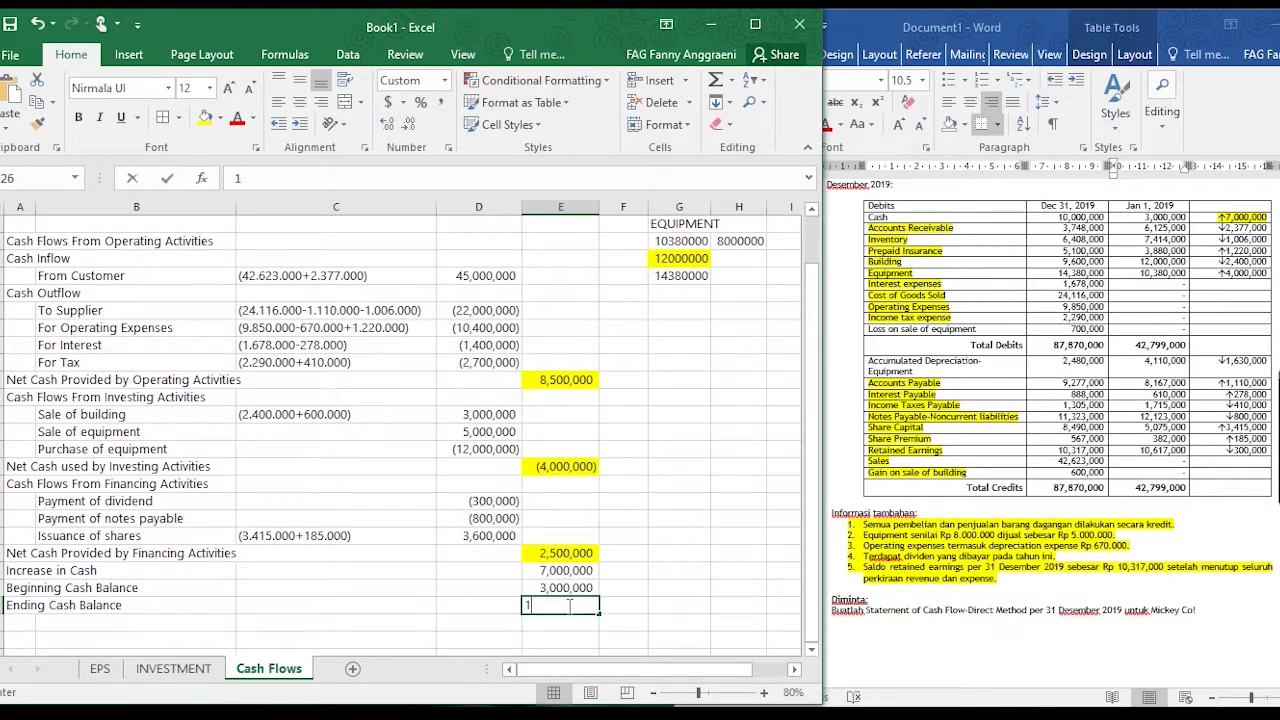
text(0,000,00000)
key(Return)
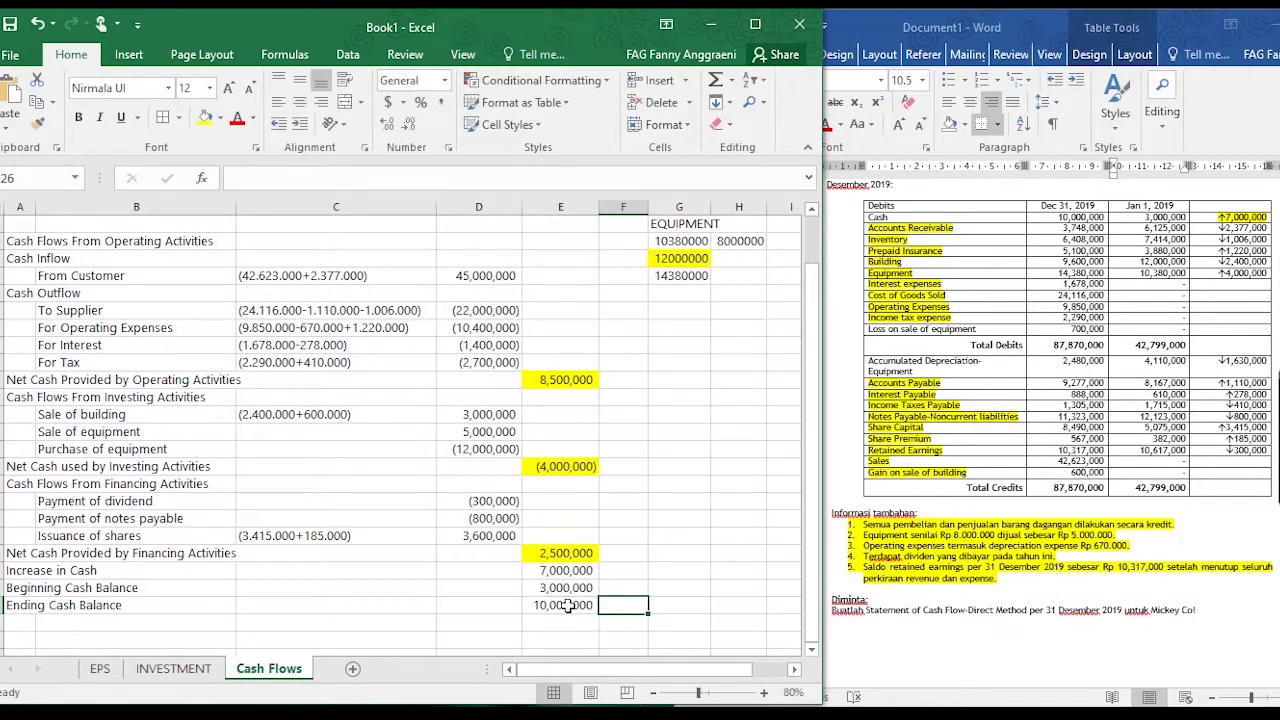
- Highlight the Cash account's Dec 31, 2019 balance yellow in Word's ledger table and return to Excel to review the statement
click(1058, 222)
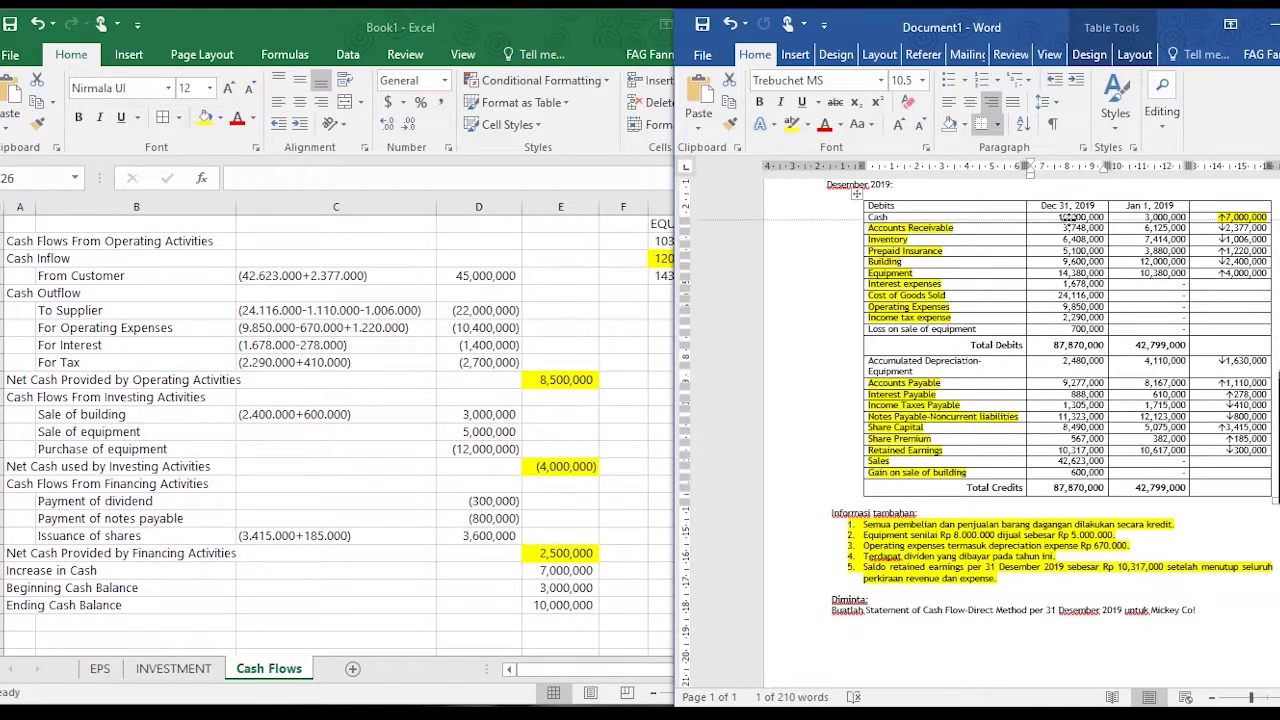
drag(1060, 220, 1106, 220)
click(791, 124)
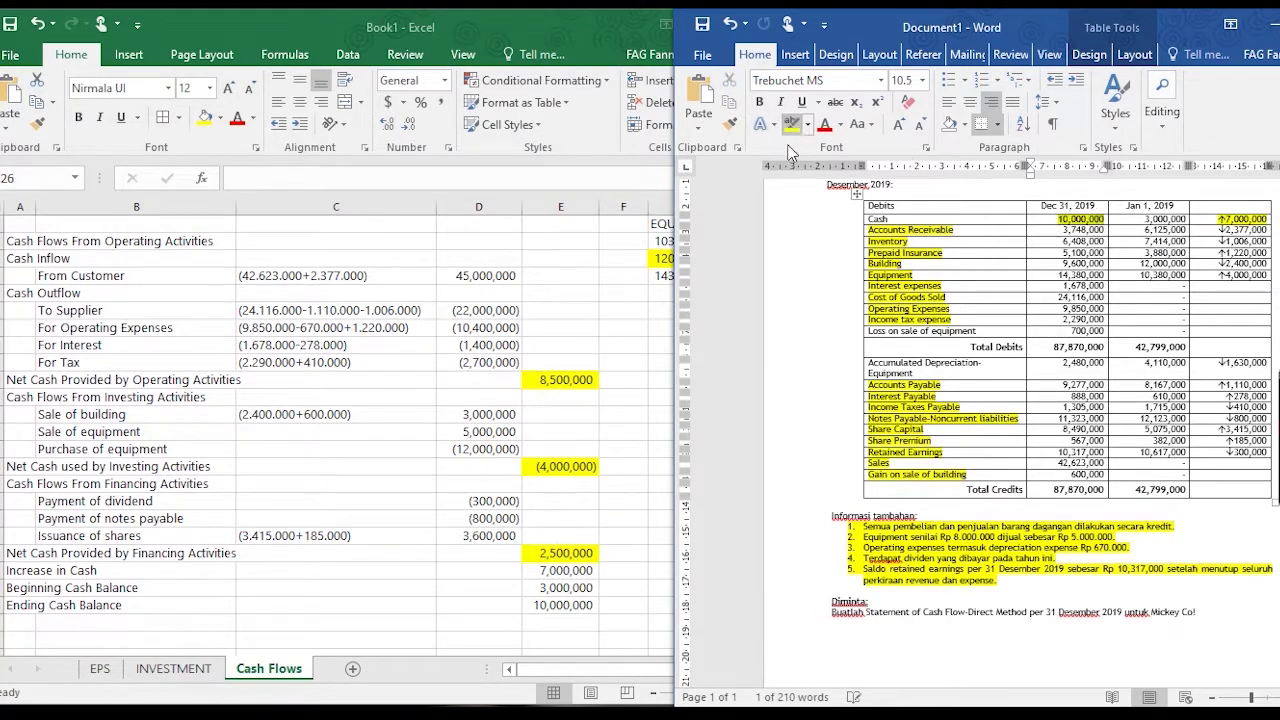
key(alt+Tab)
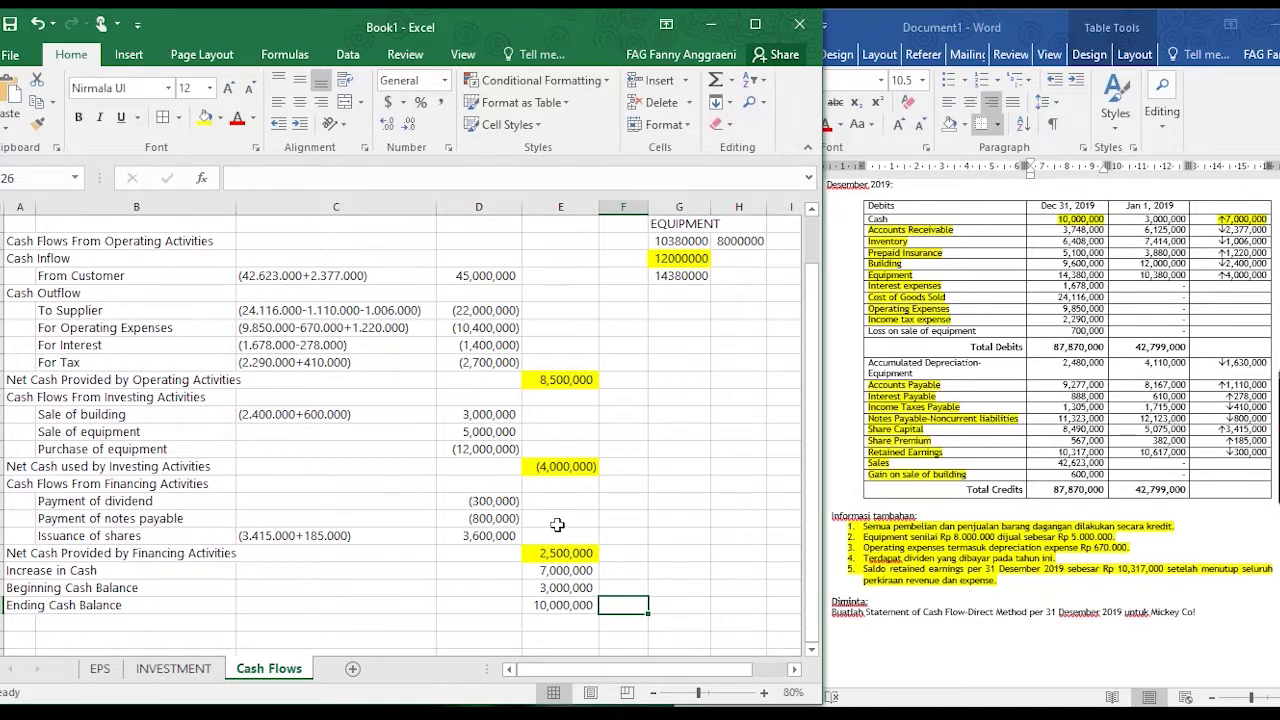
scroll(557, 524, up, 1)
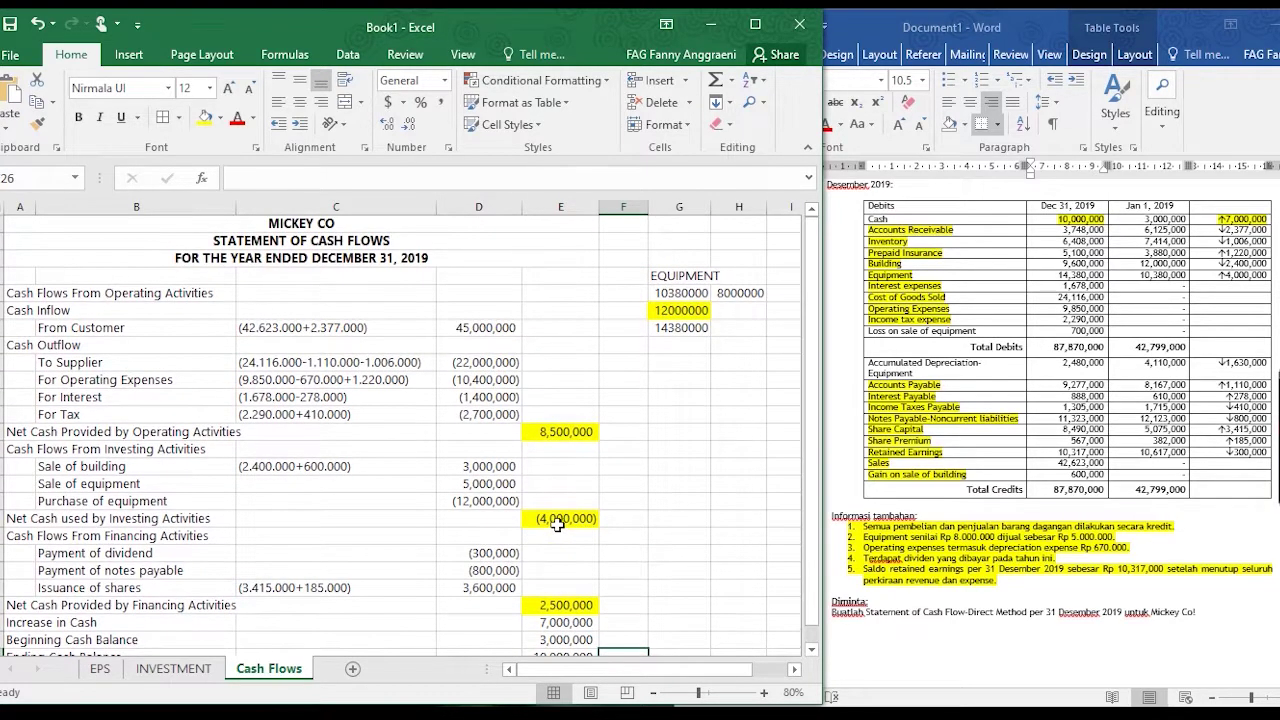
scroll(557, 524, down, 1)
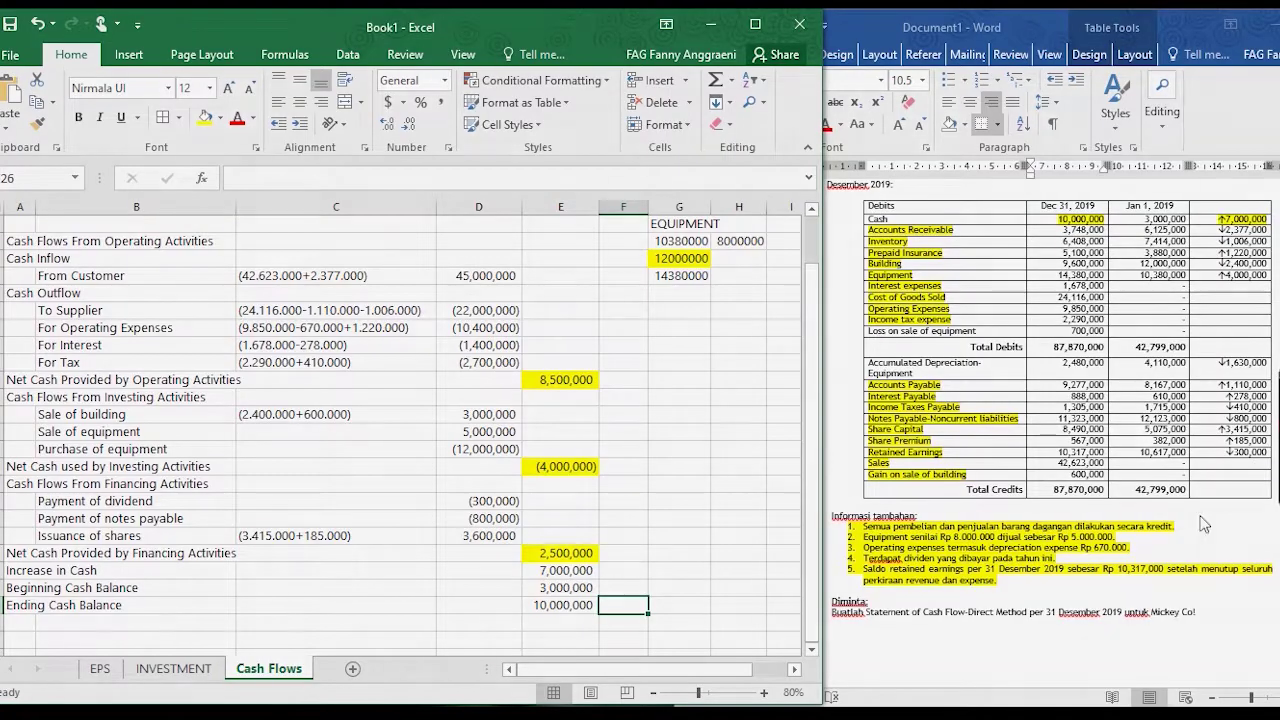